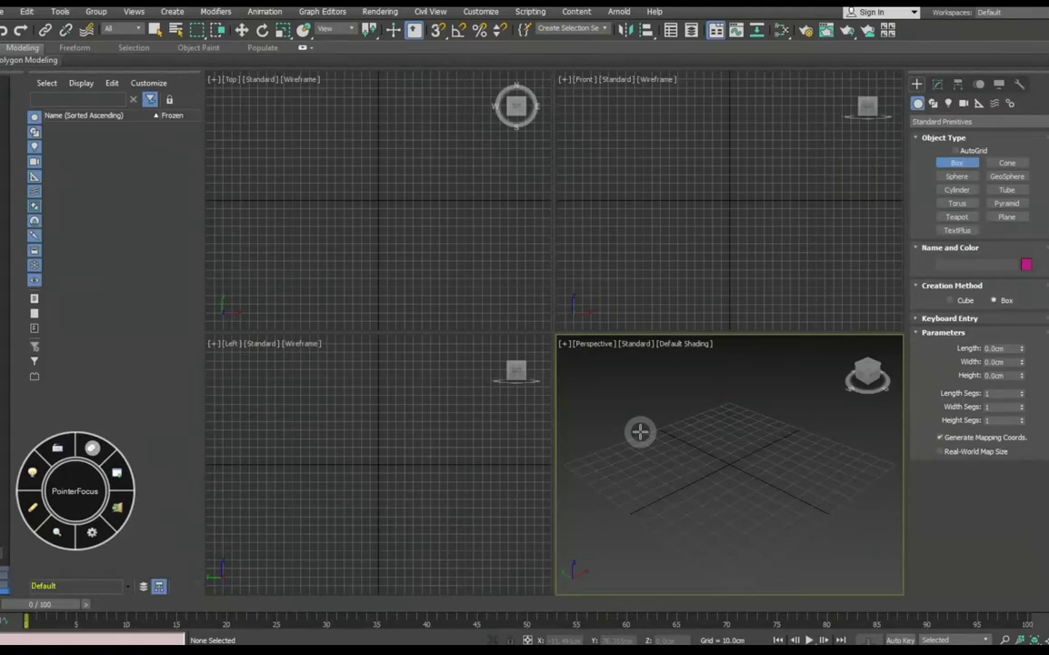
- Activate the Top viewport, then open the Slate Material Editor and move its window right
click(636, 285)
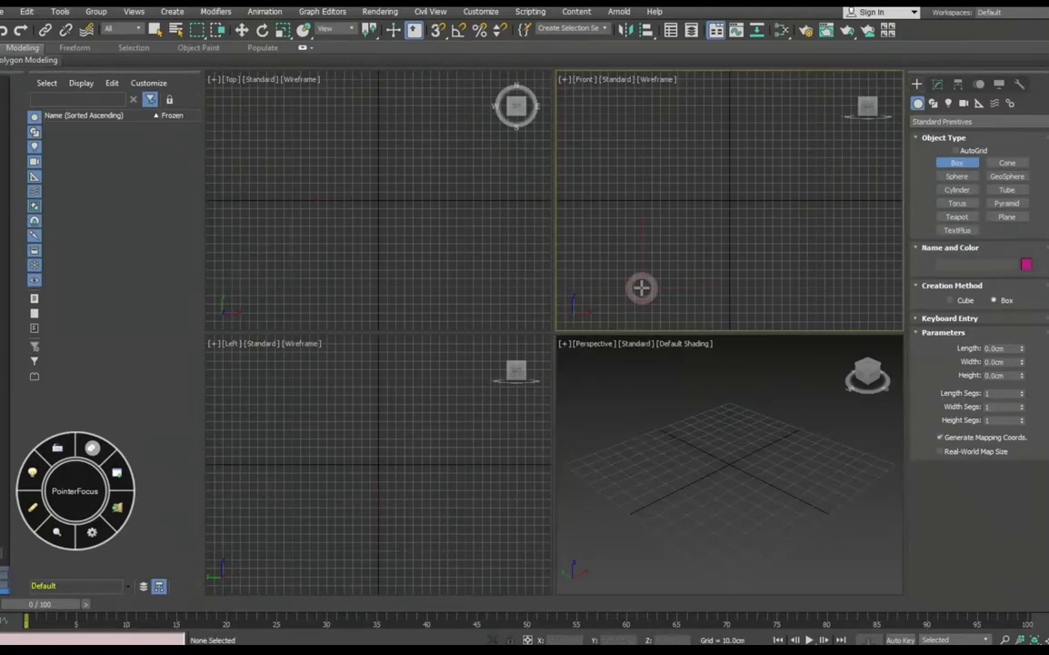
click(416, 262)
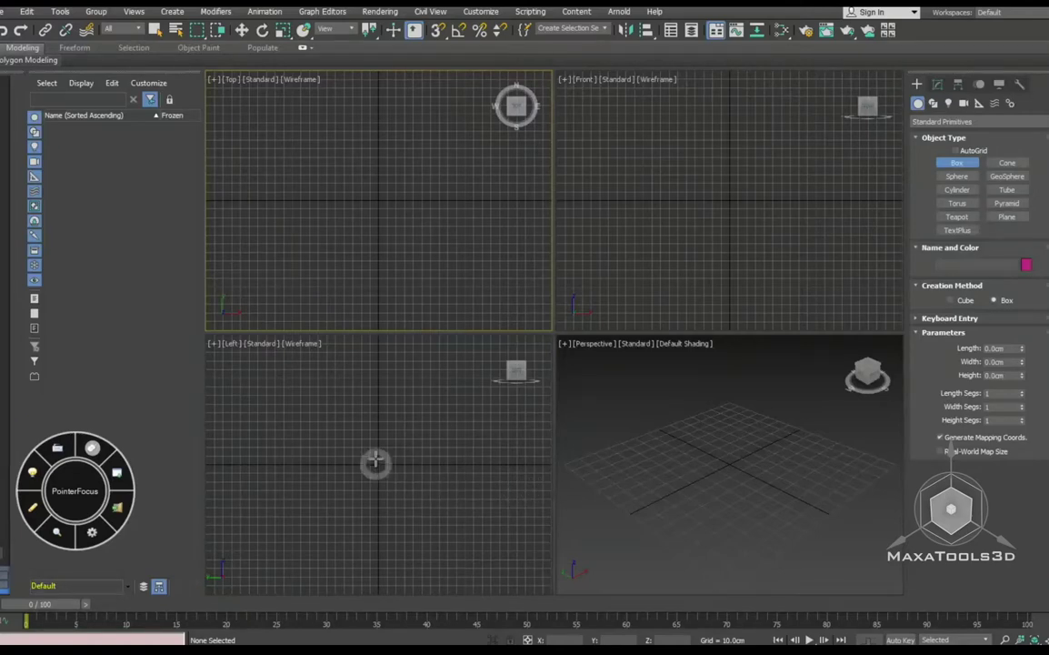
click(782, 30)
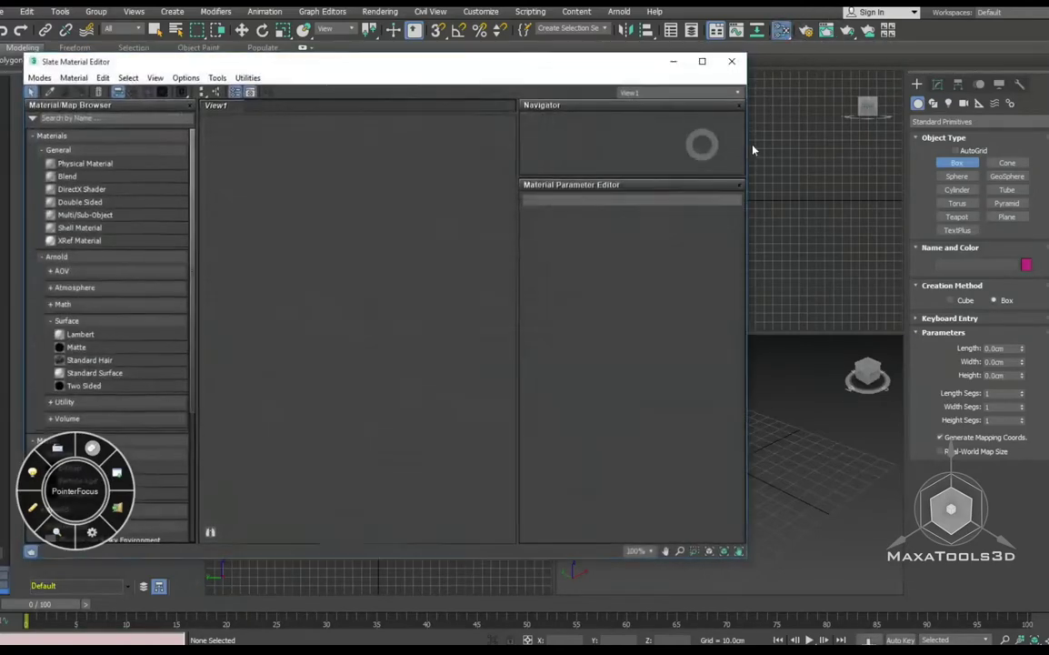
drag(489, 65, 624, 82)
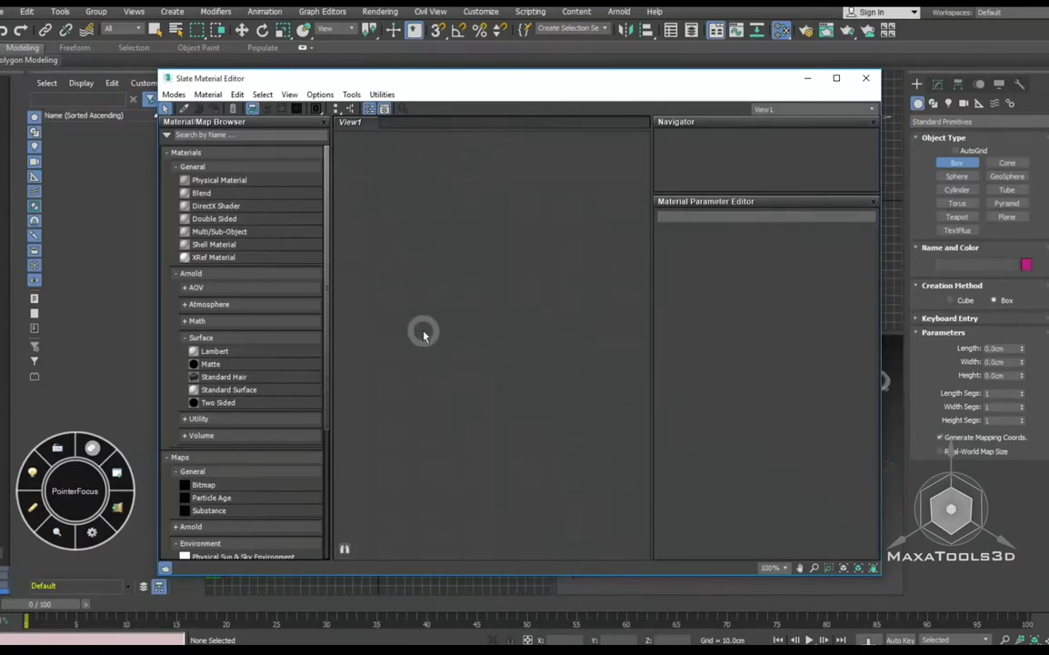
click(179, 273)
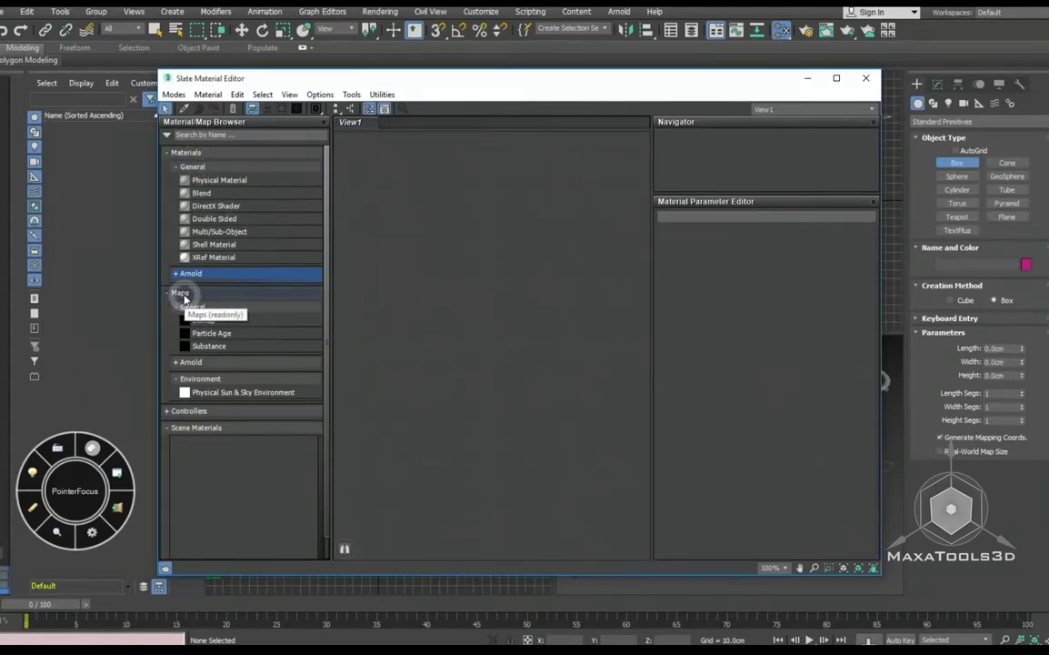
- Expand the Arnold materials category in the browser and open Render Setup
key(F12)
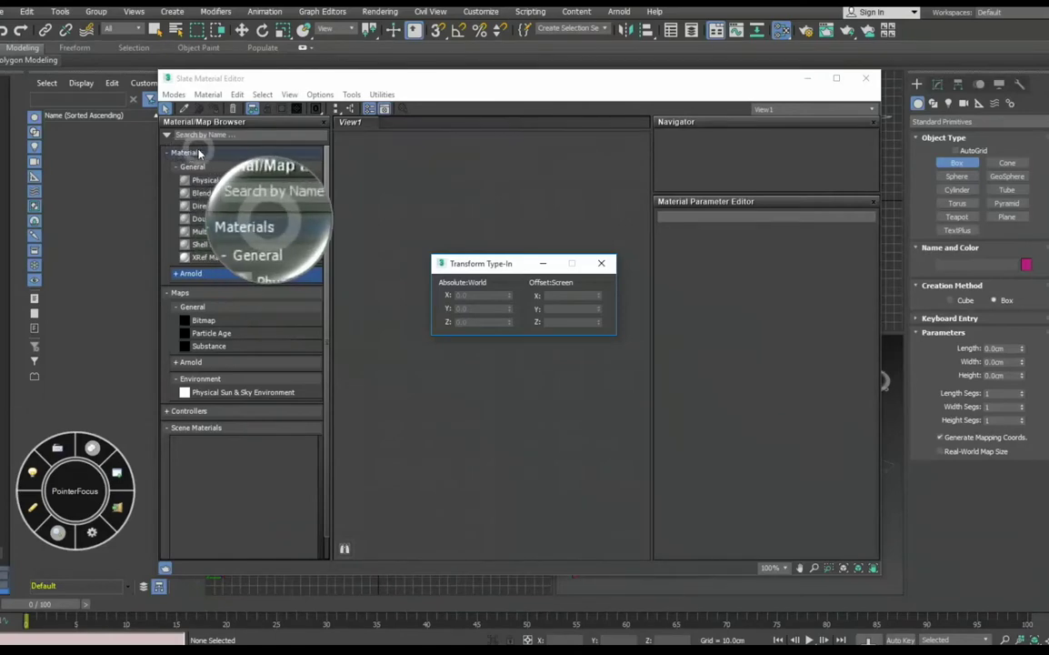
key(F12)
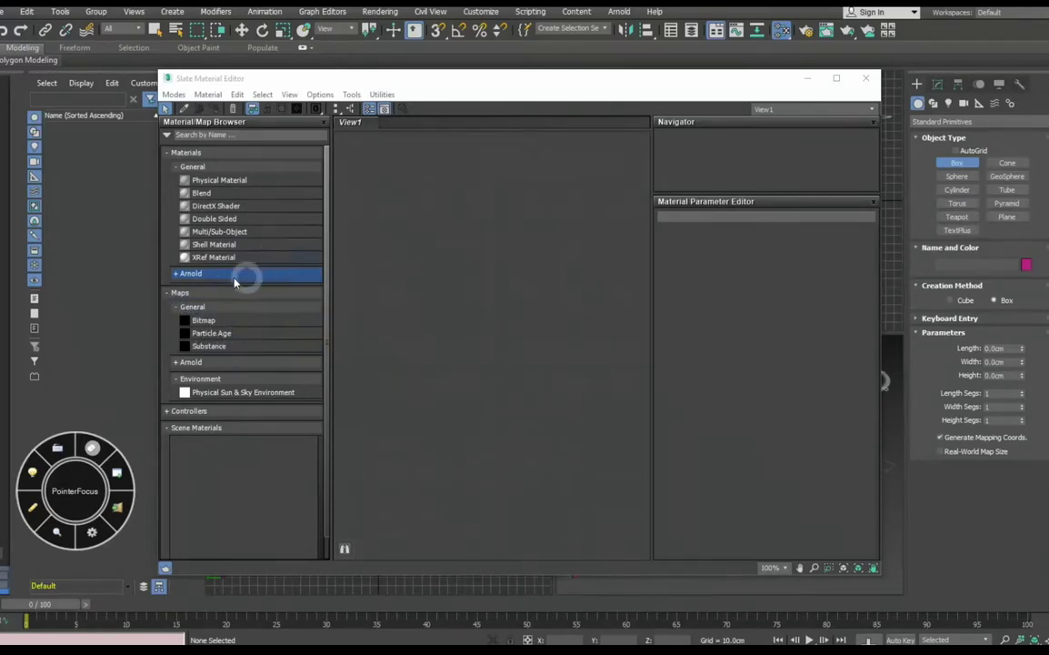
click(193, 274)
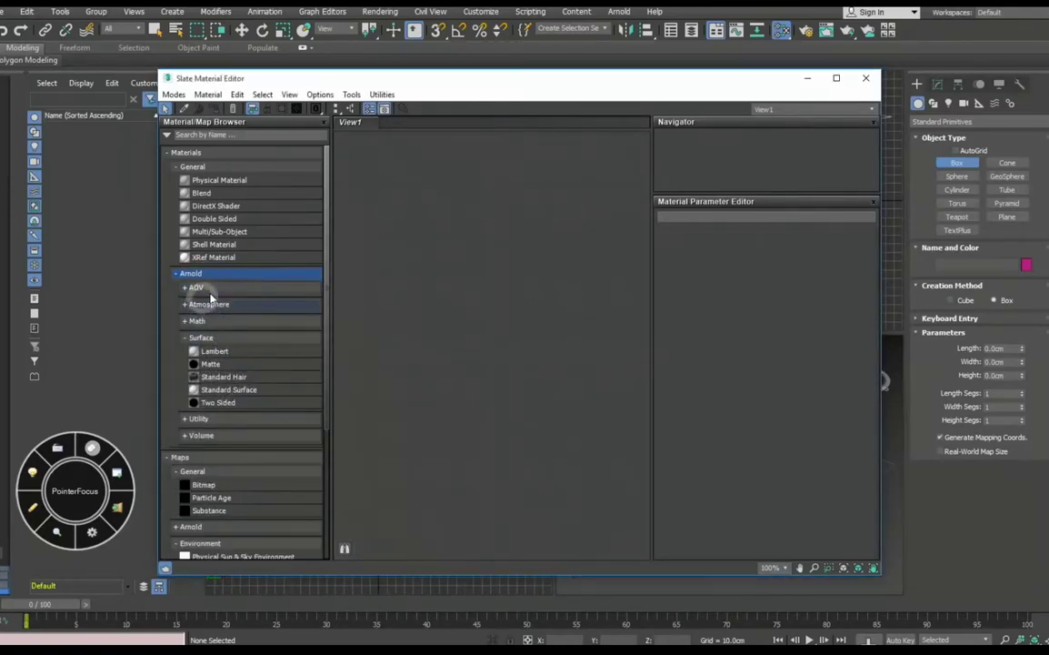
key(F12)
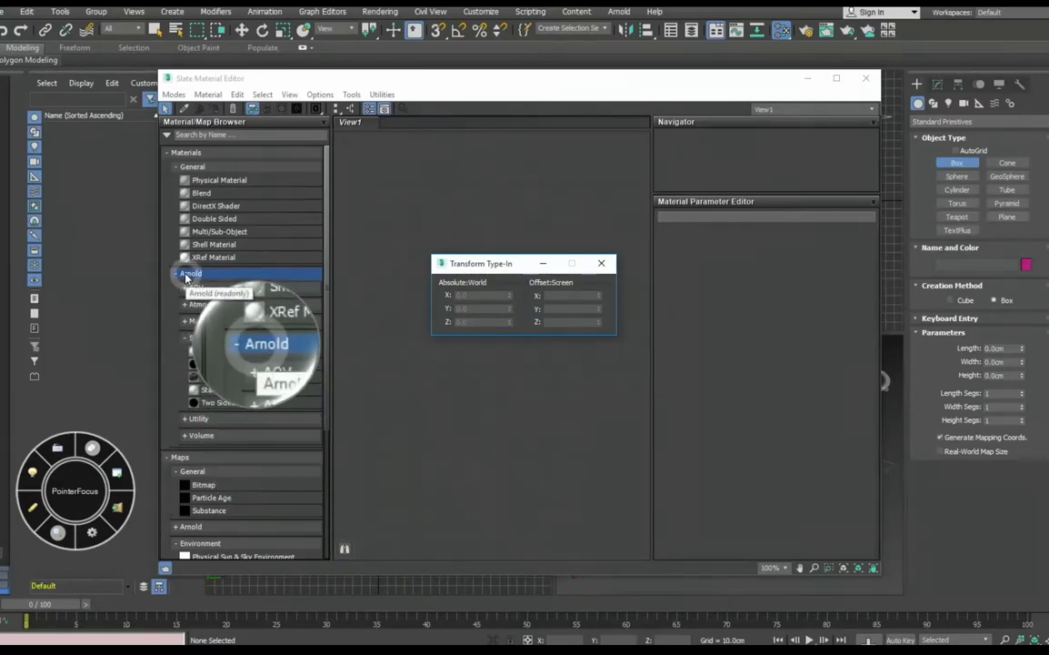
click(375, 276)
click(804, 34)
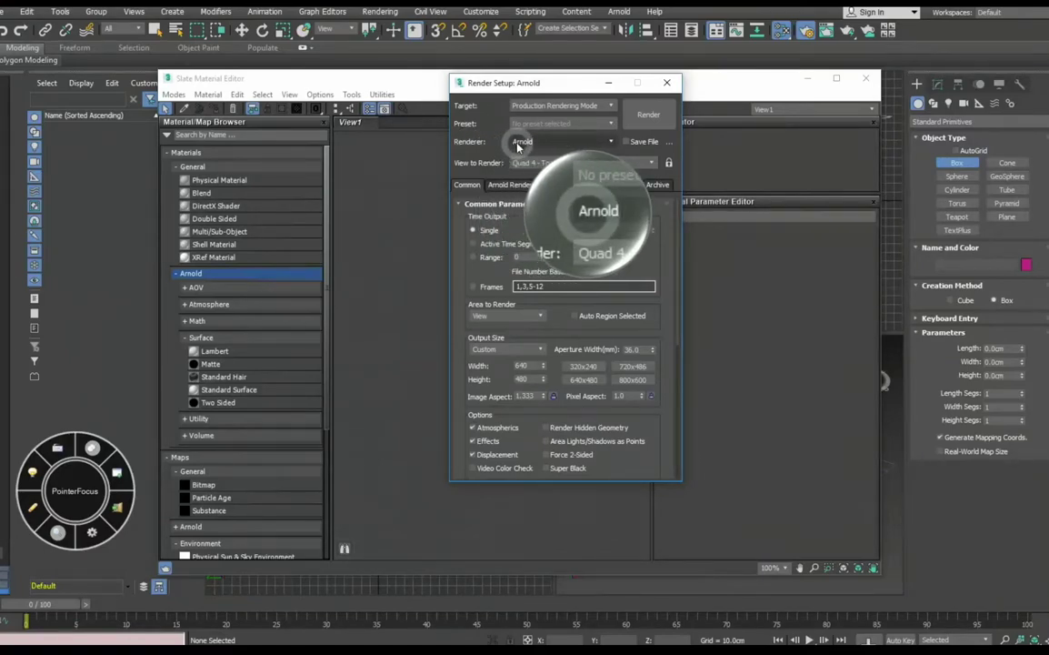
- Under Assign Renderer, confirm ActiveShade uses Arnold, then close Render Setup
scroll(455, 372, down, 2)
scroll(455, 372, down, 6)
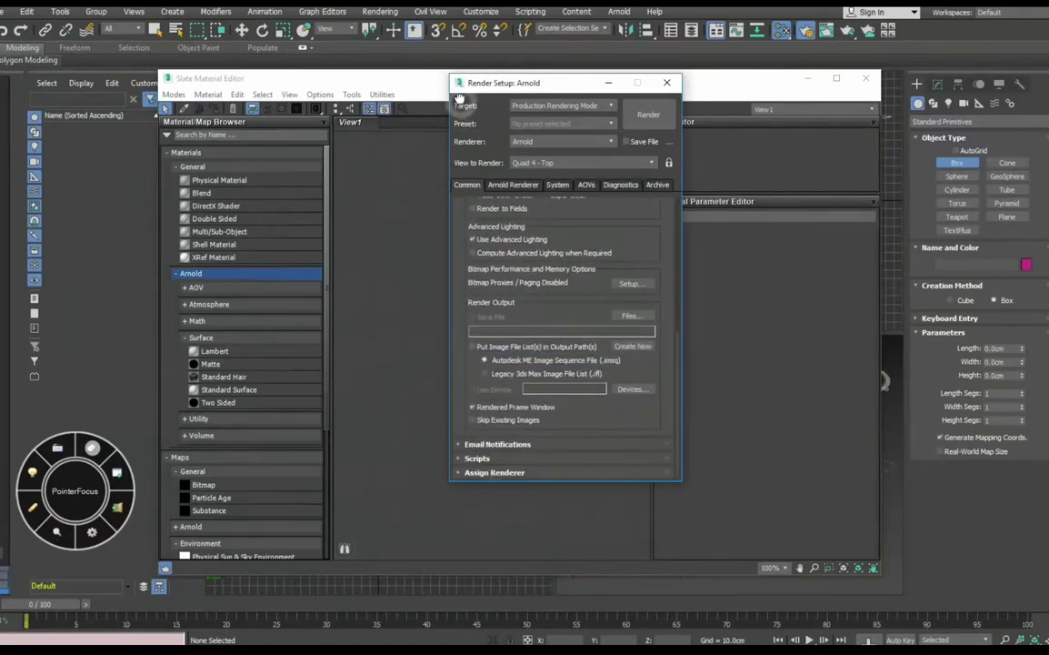
key(F12)
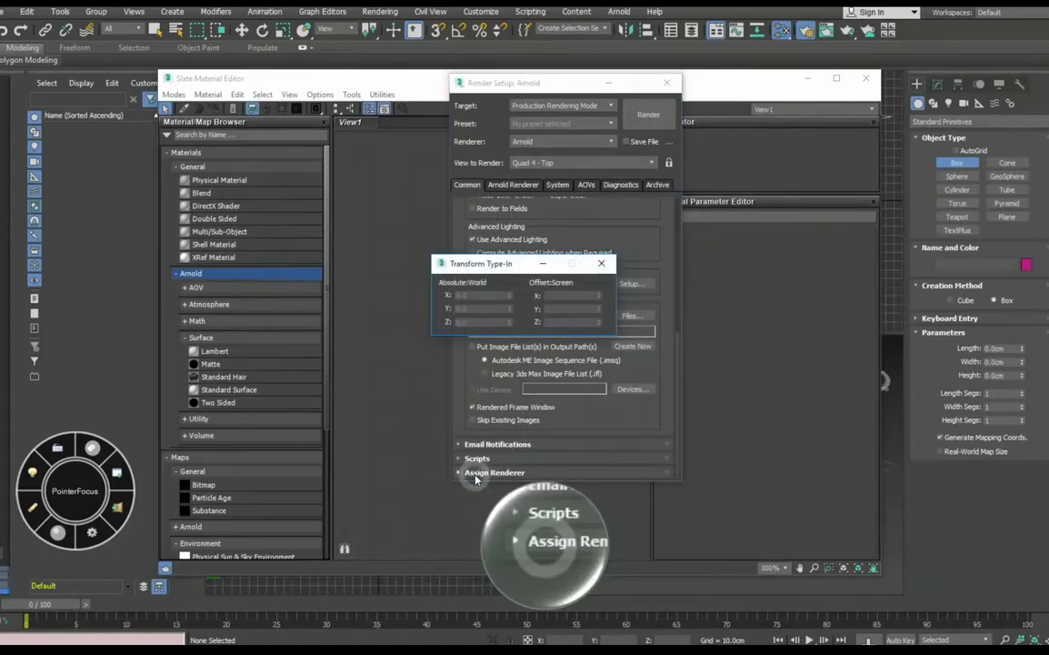
click(514, 483)
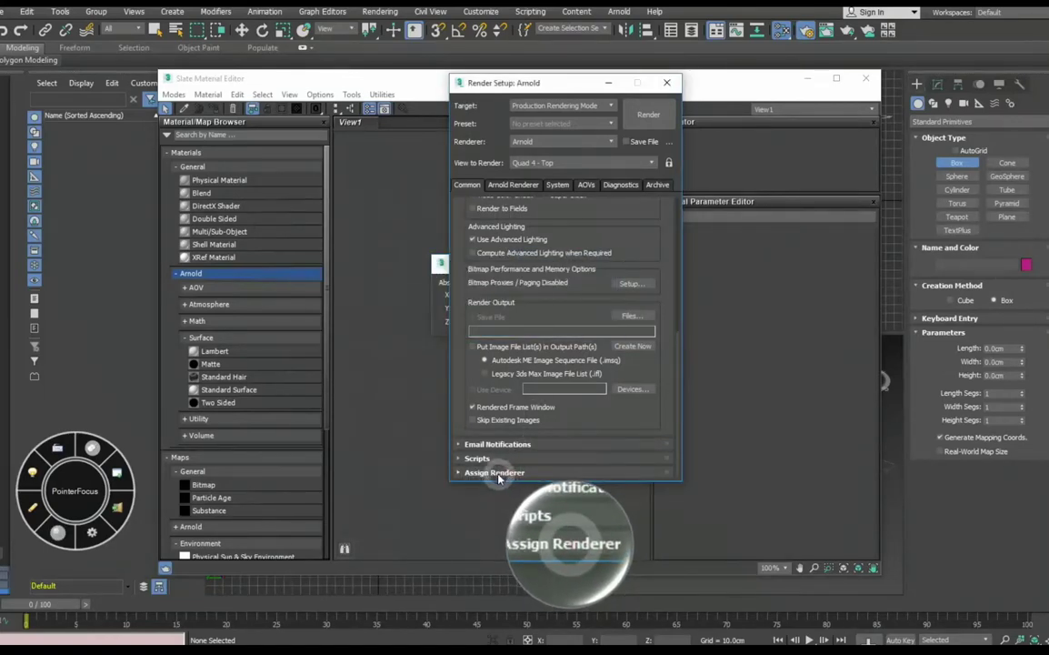
click(508, 474)
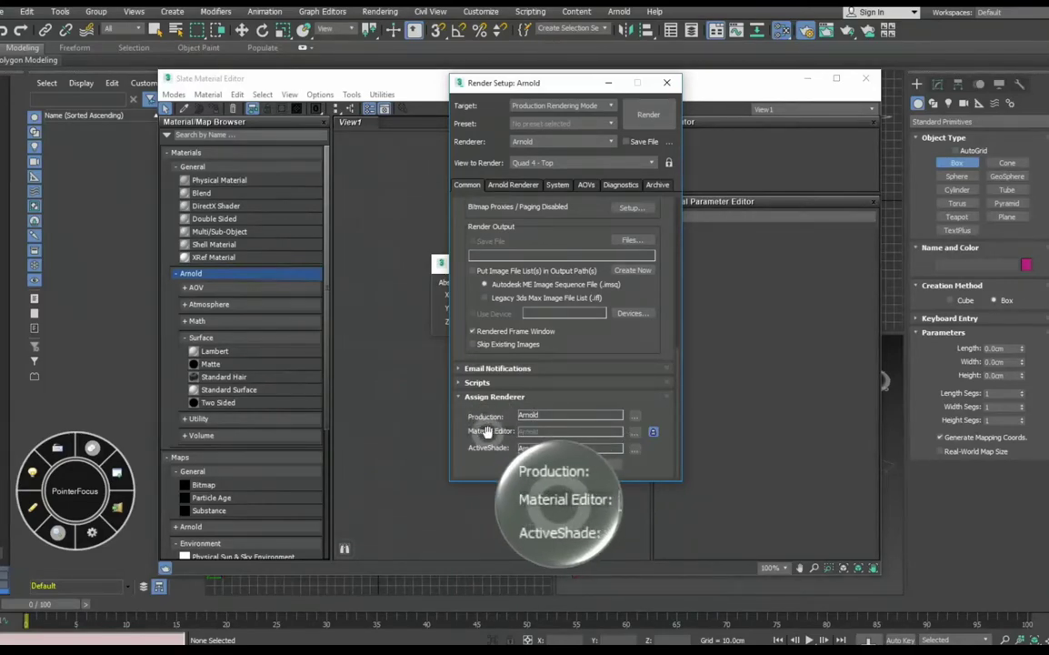
click(490, 457)
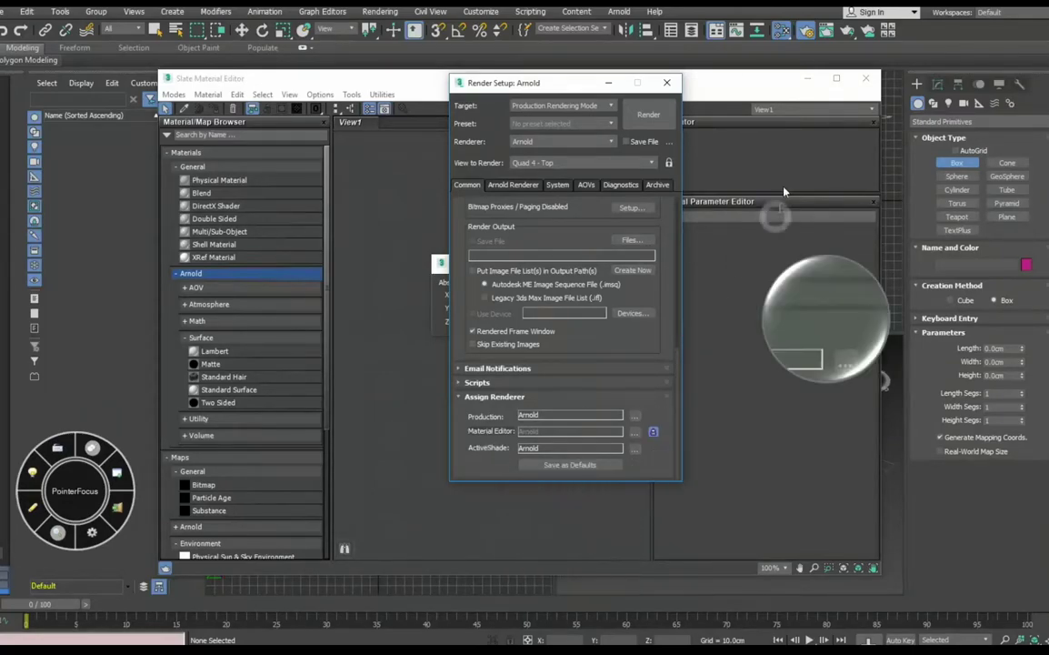
click(667, 83)
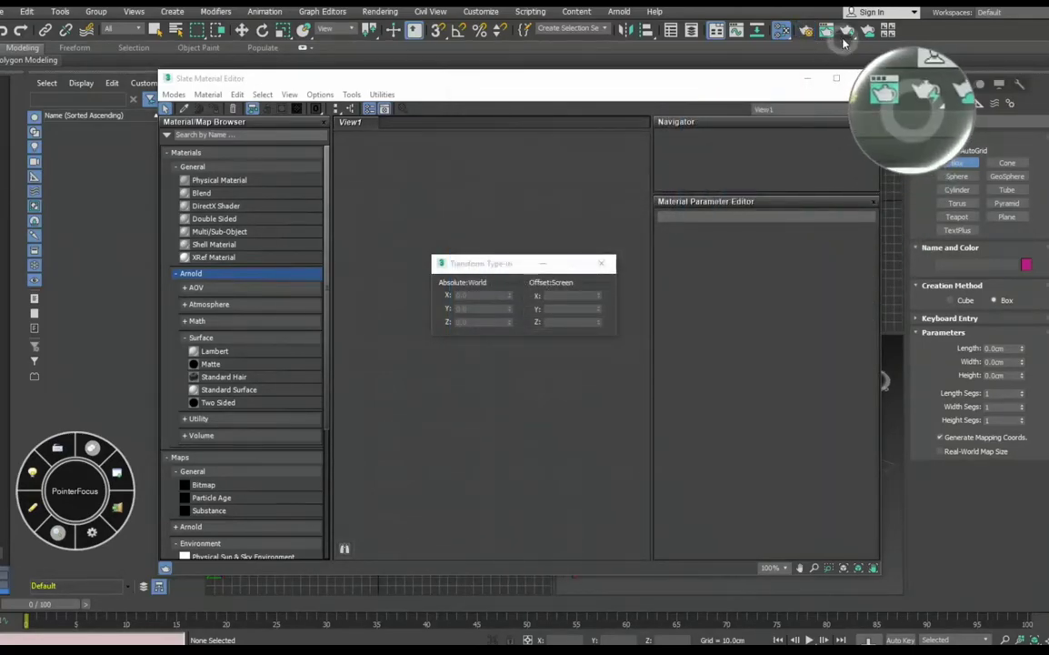
- Start an ActiveShade render, move its window right, and bring the Slate editor forward
click(848, 33)
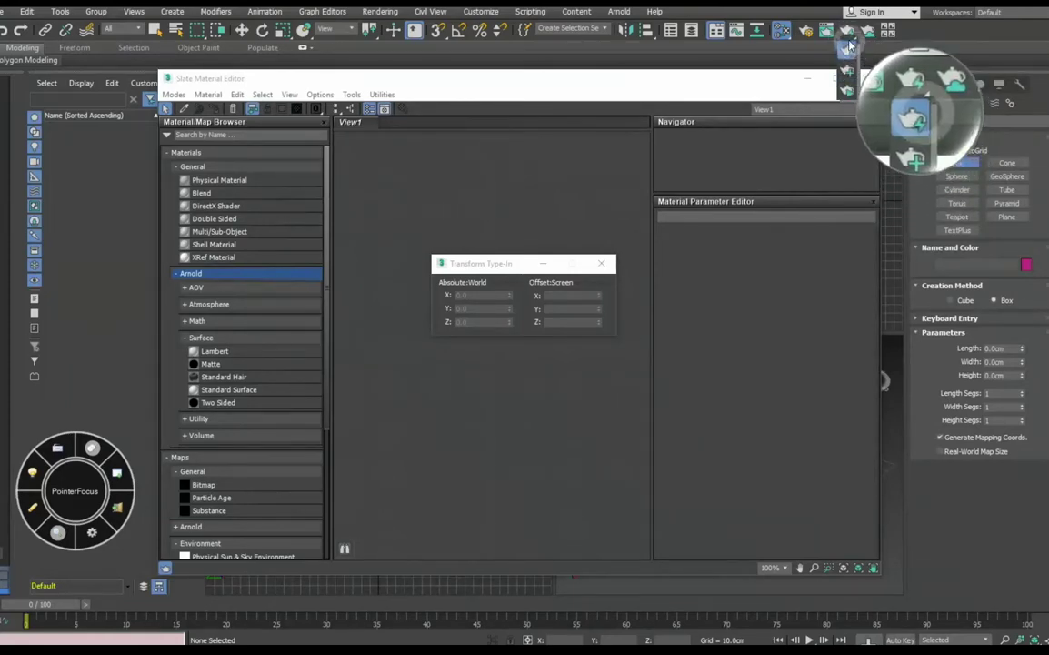
click(850, 94)
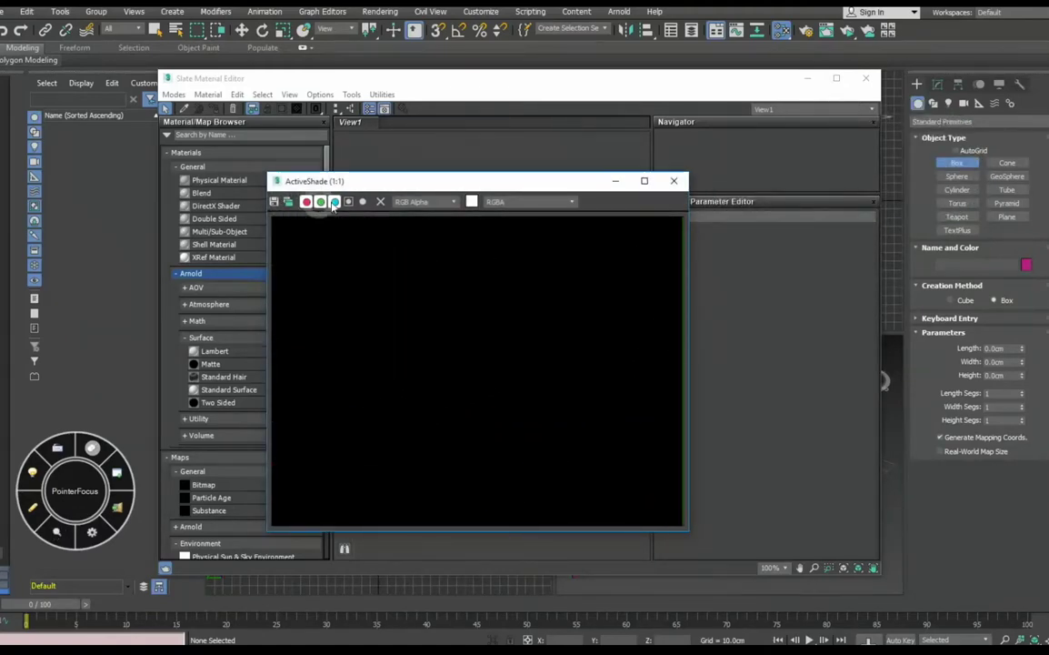
drag(548, 183, 888, 203)
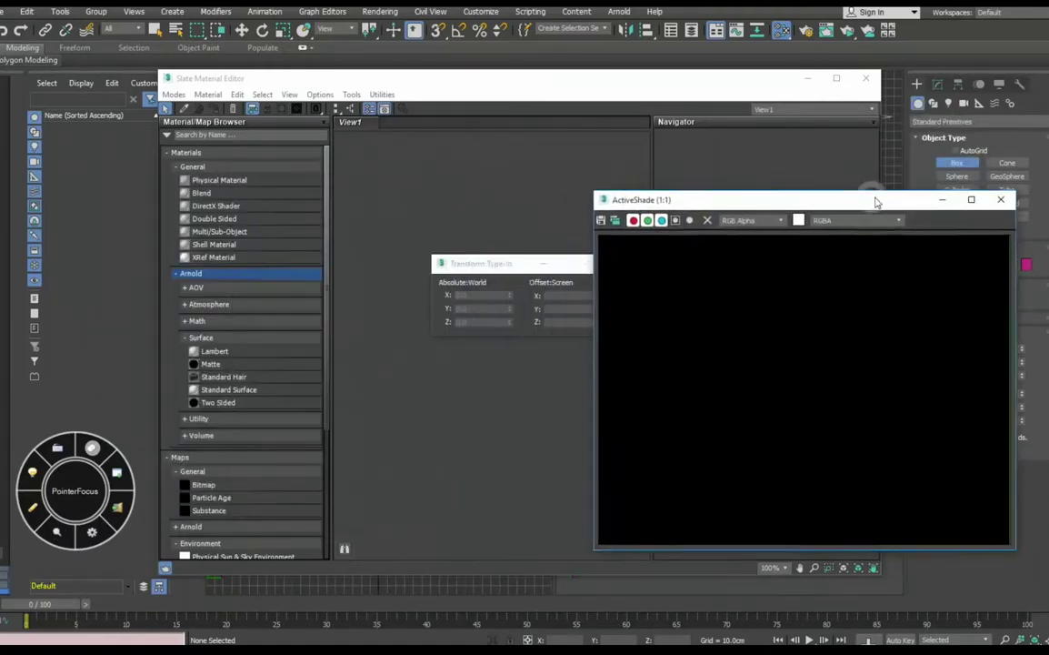
mouse_move(584, 88)
mouse_down()
mouse_move(484, 86)
mouse_move(540, 80)
mouse_up()
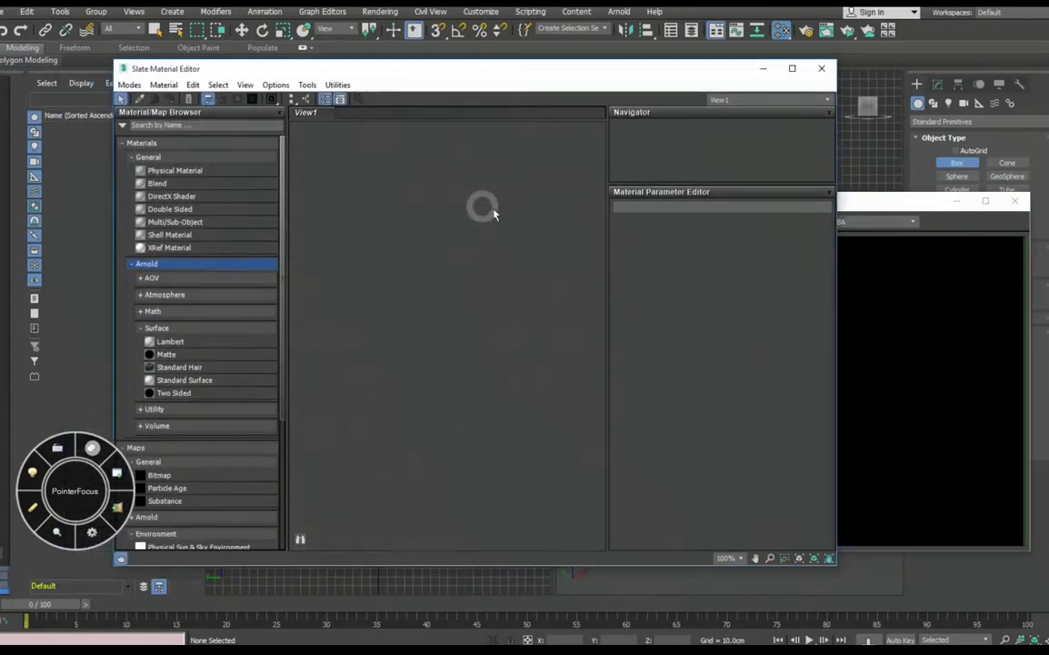
- Add an Arnold Standard Surface node, Material #25, with a large swatch, then close ActiveShade
click(191, 379)
drag(191, 377, 504, 304)
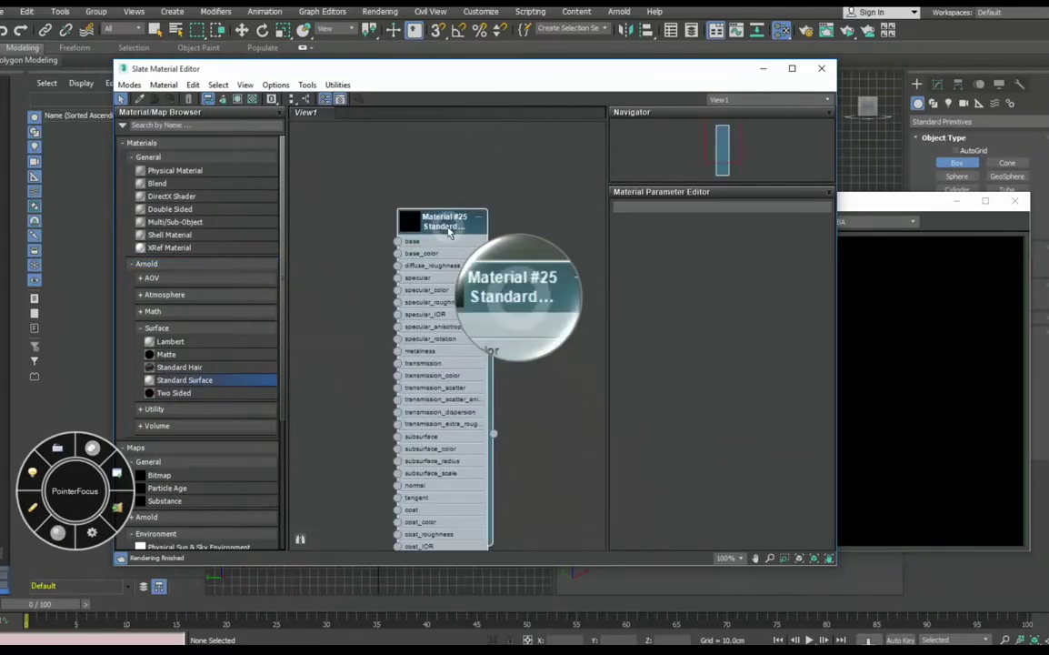
drag(454, 225, 501, 190)
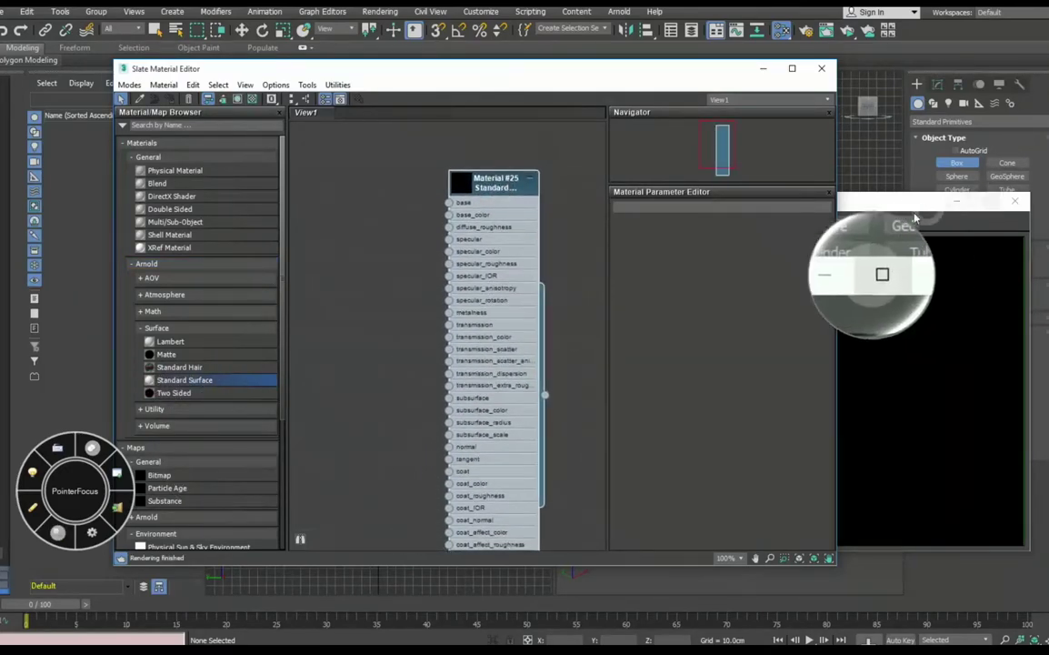
double_click(460, 185)
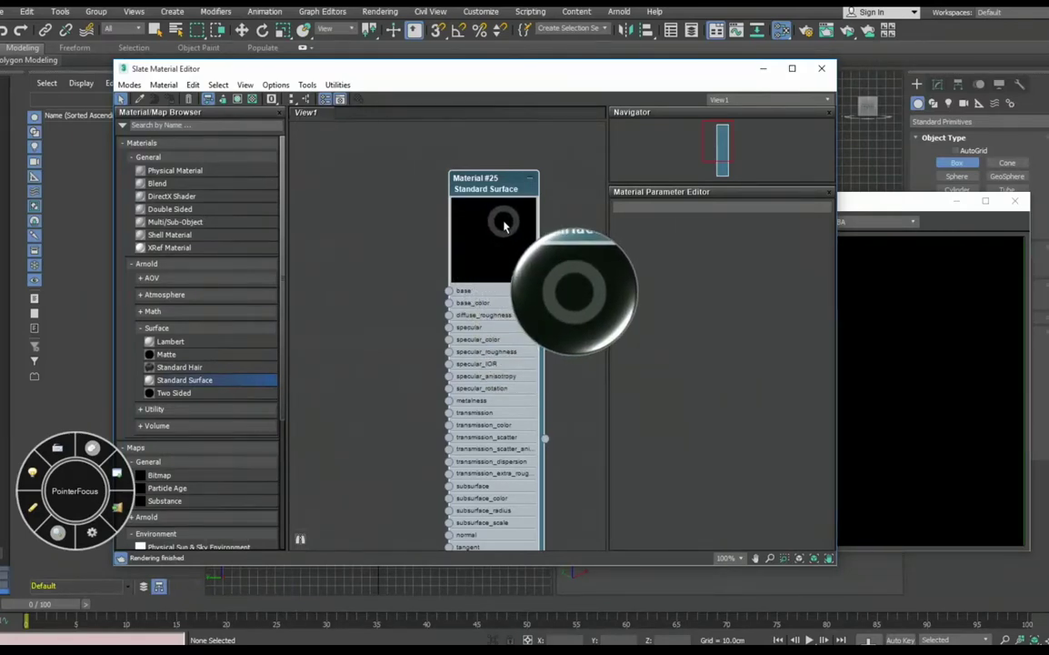
drag(873, 200, 811, 189)
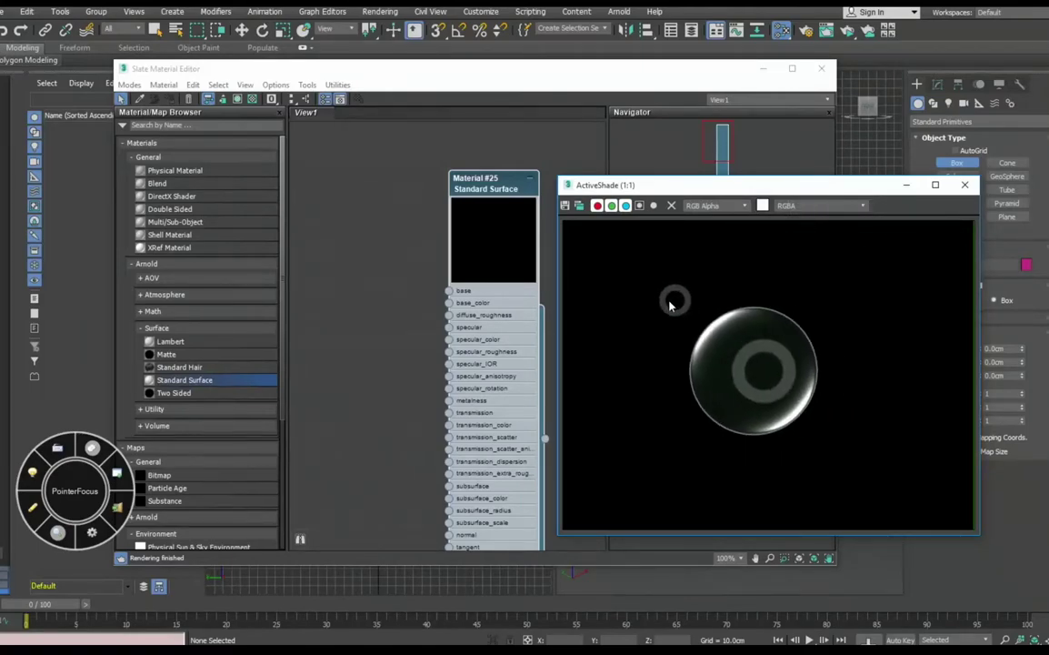
mouse_move(670, 304)
middle_down()
mouse_move(637, 308)
mouse_move(592, 190)
mouse_move(644, 269)
mouse_move(712, 320)
mouse_move(505, 275)
mouse_move(492, 234)
mouse_move(731, 277)
mouse_move(935, 200)
middle_up()
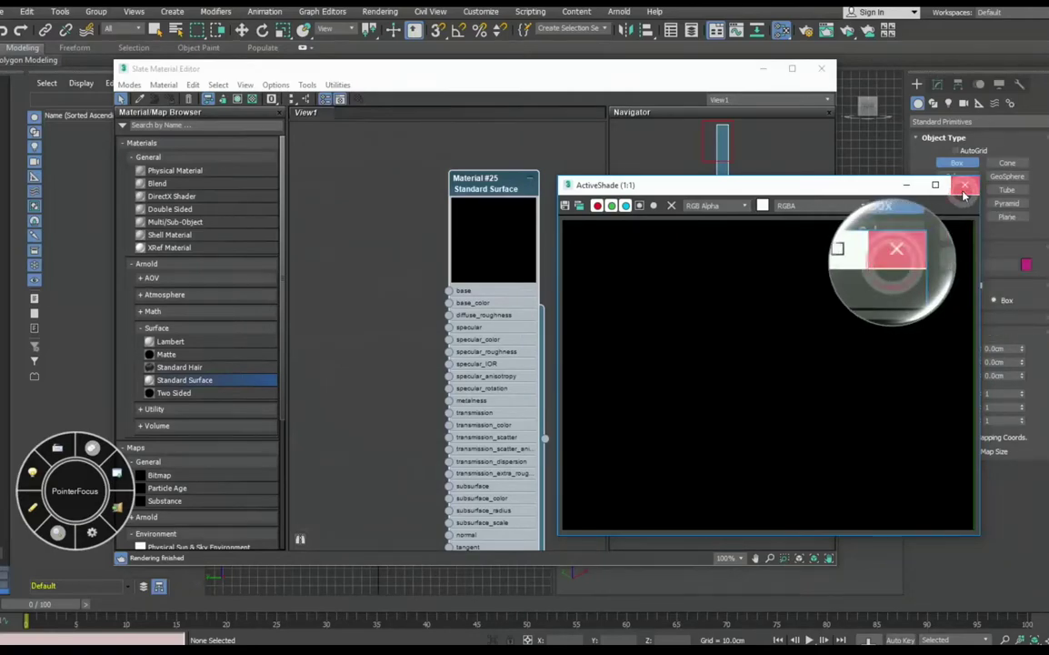
click(965, 184)
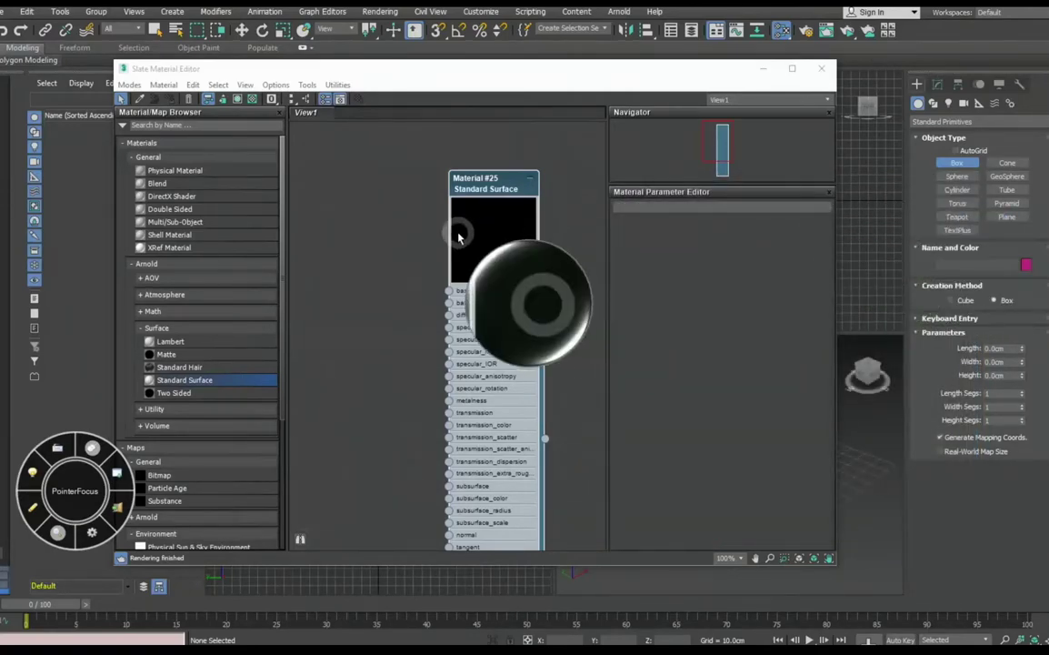
right_click(488, 189)
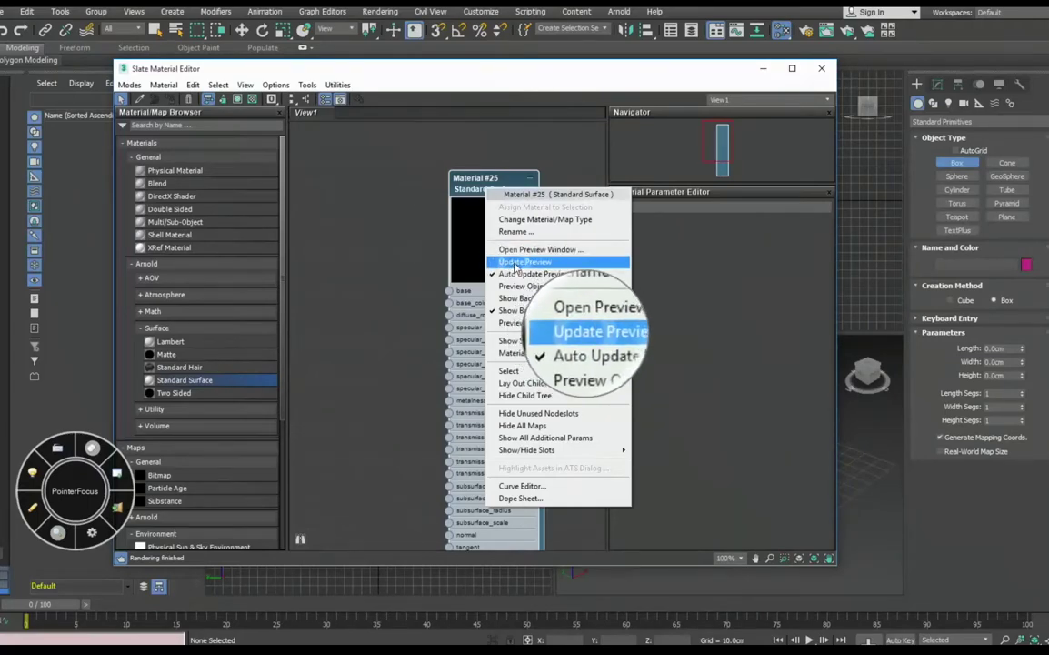
click(515, 264)
drag(499, 193, 447, 186)
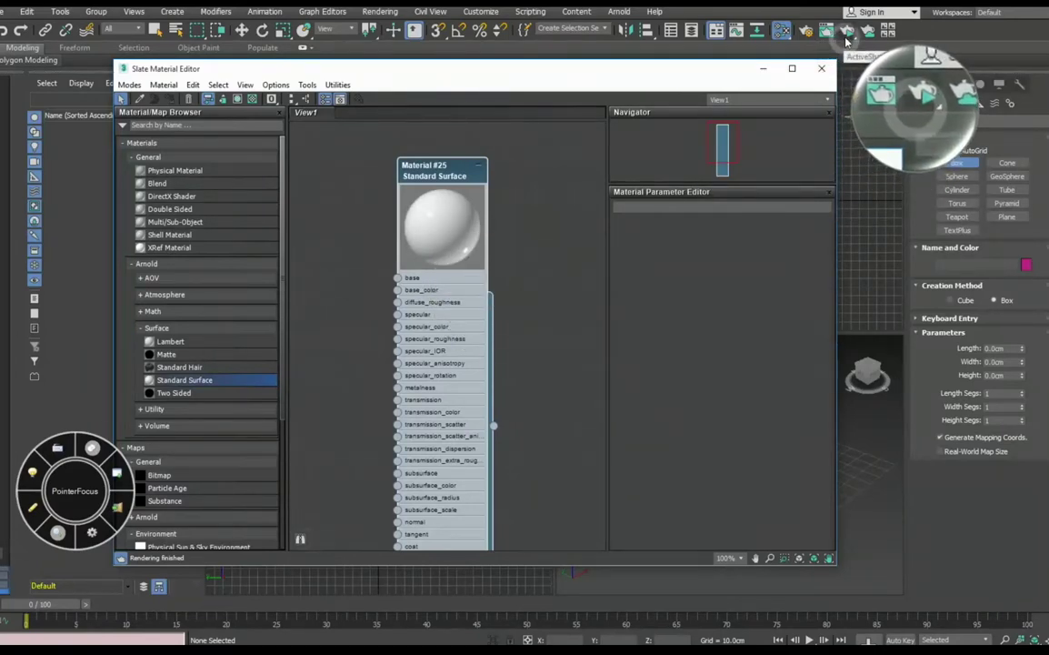
key(F12)
click(602, 262)
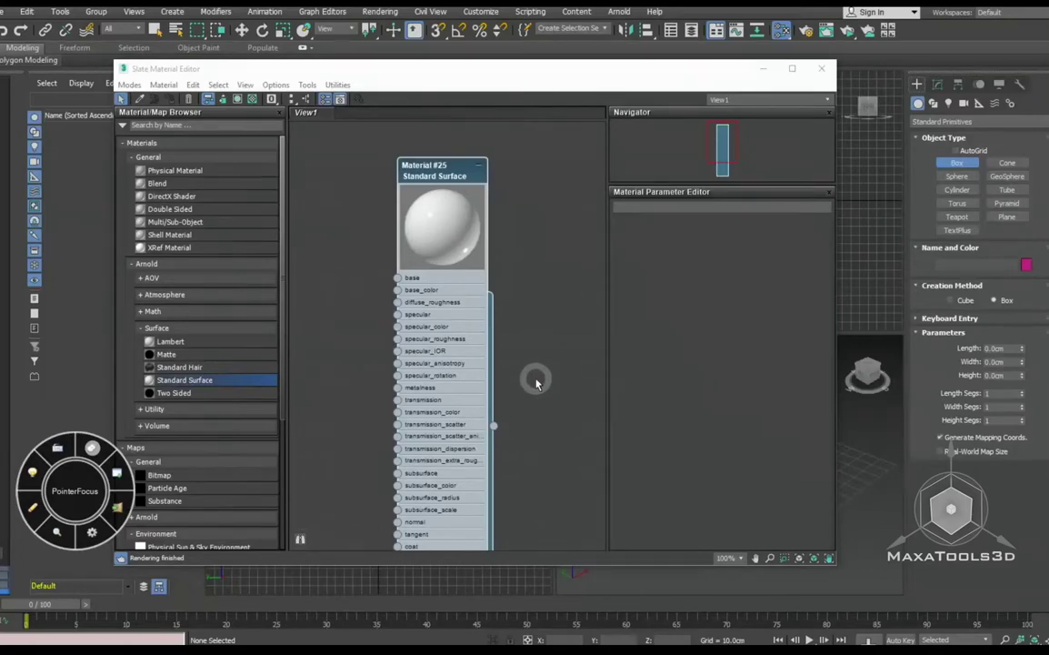
right_click(442, 238)
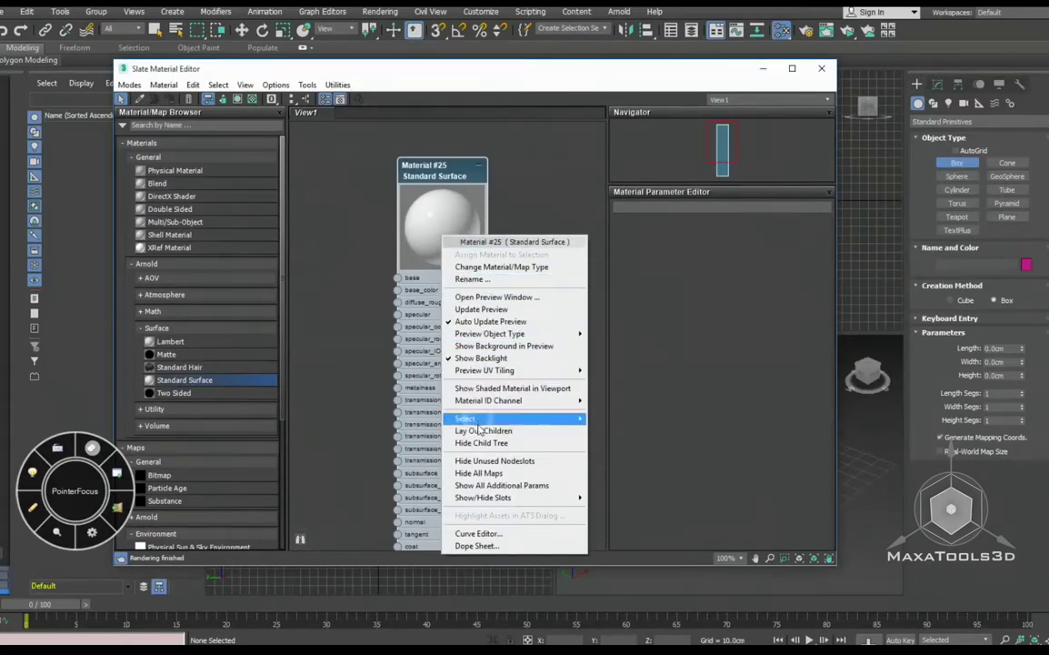
click(463, 298)
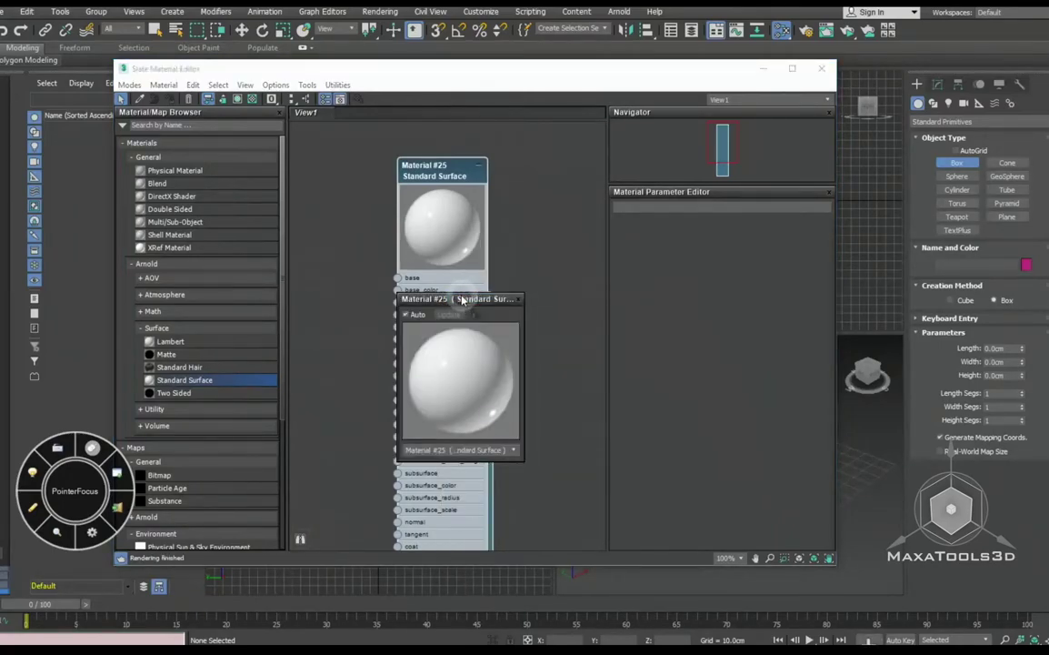
drag(465, 300, 611, 184)
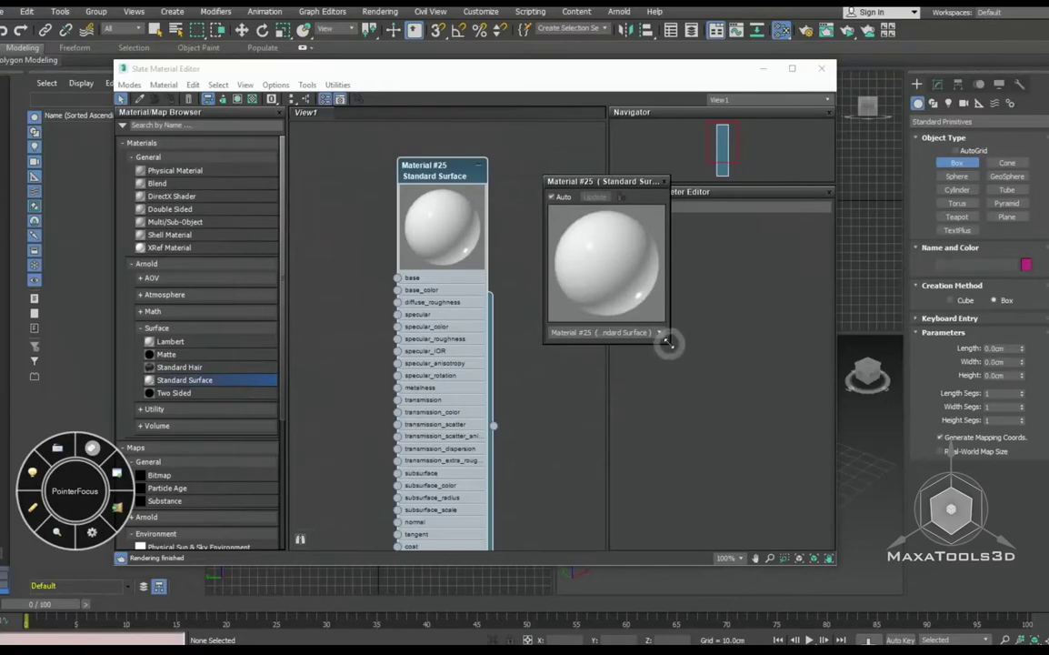
drag(667, 341, 792, 465)
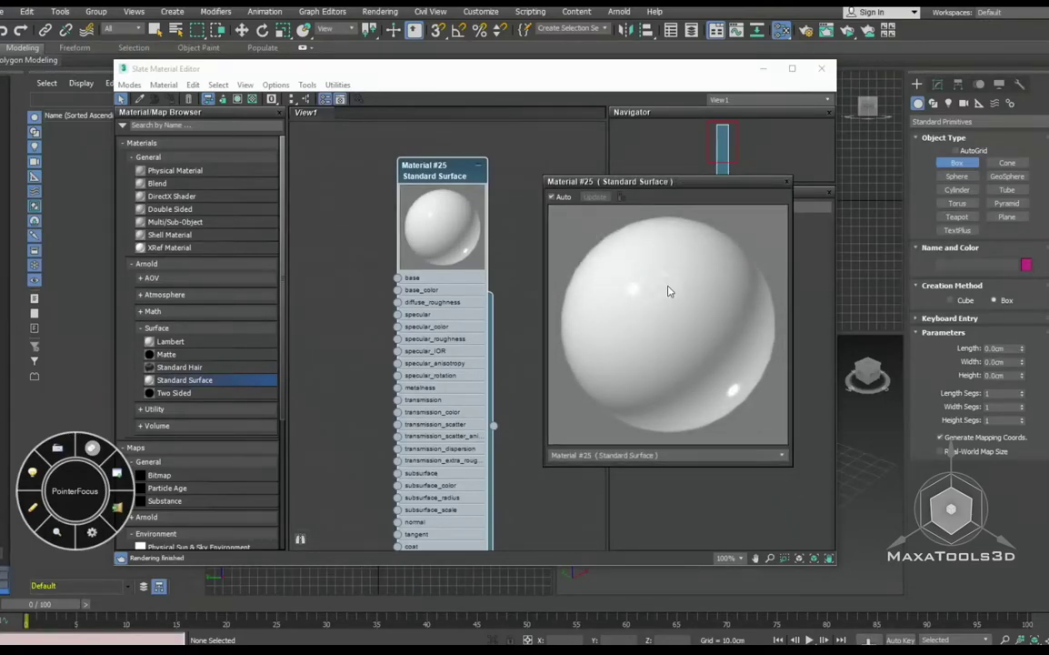
drag(558, 186, 577, 272)
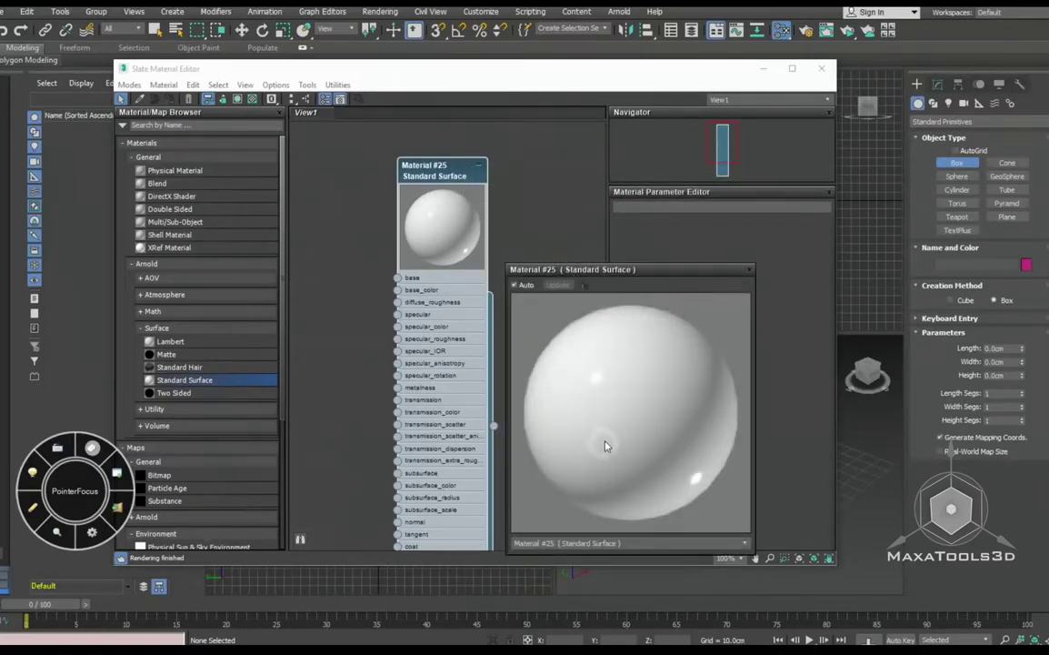
click(750, 269)
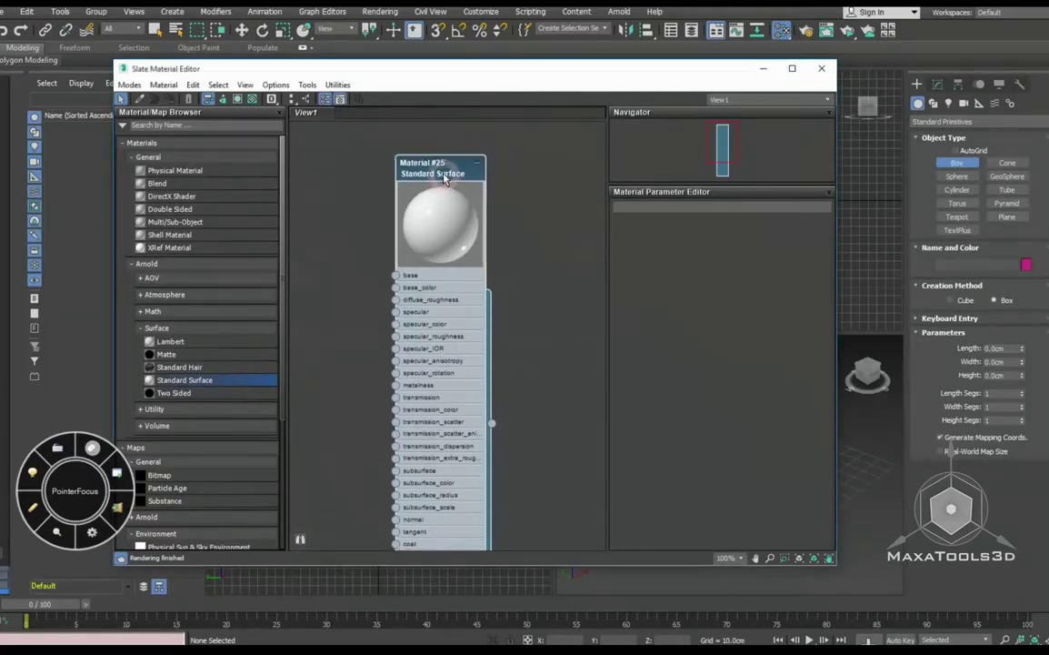
- Move Material #25 up slightly and load its parameters into the Material Parameter Editor
drag(440, 173, 440, 148)
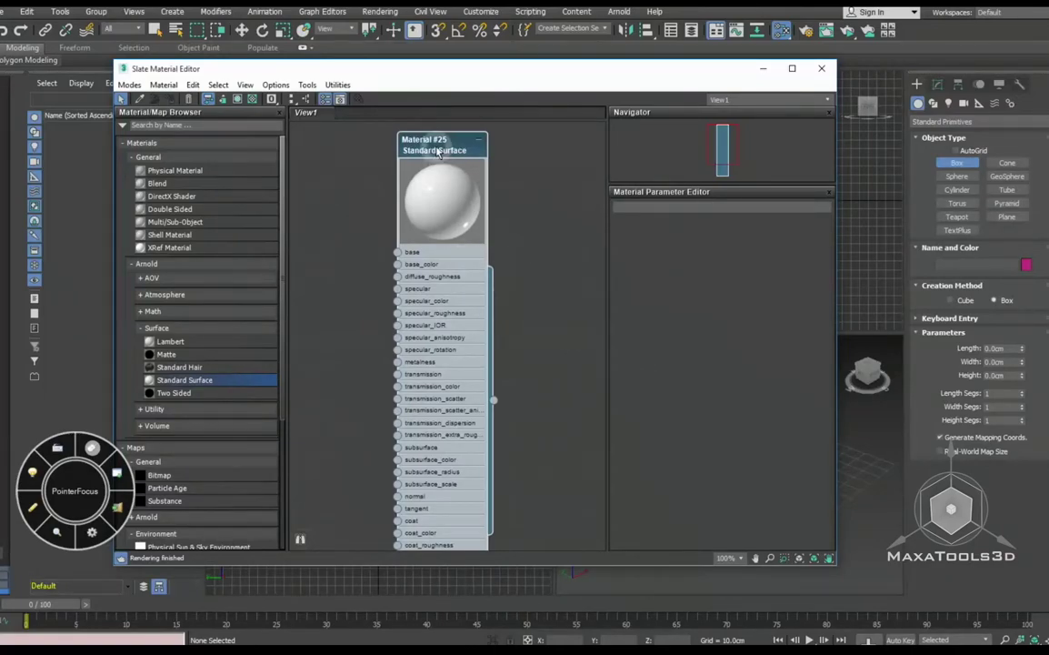
double_click(397, 138)
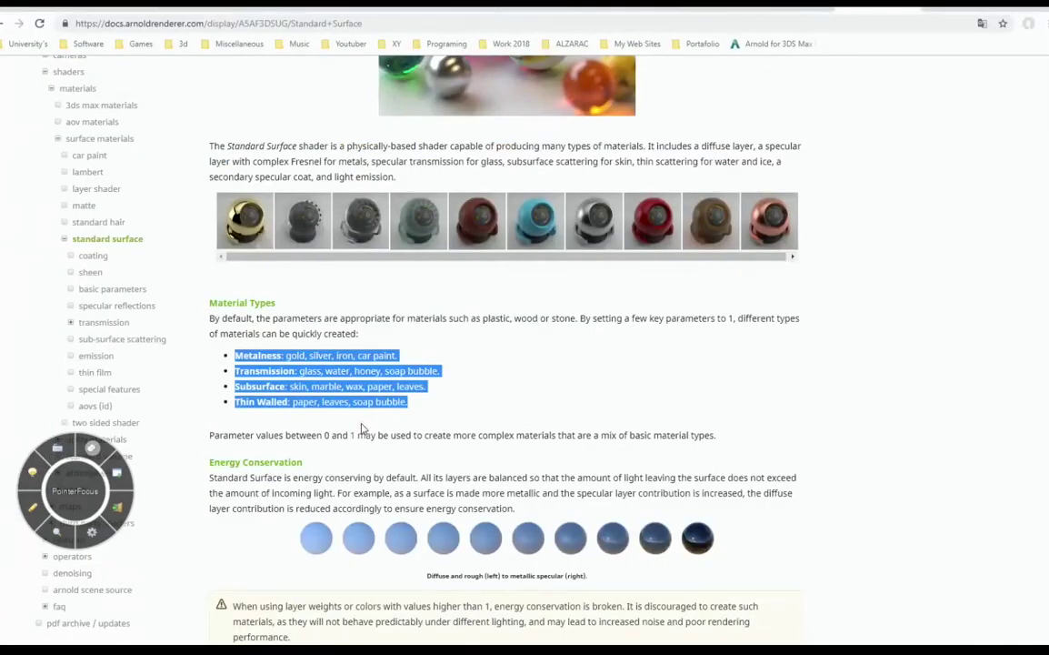
- In a new Chrome tab, search Google for 'wood texture'
click(940, 10)
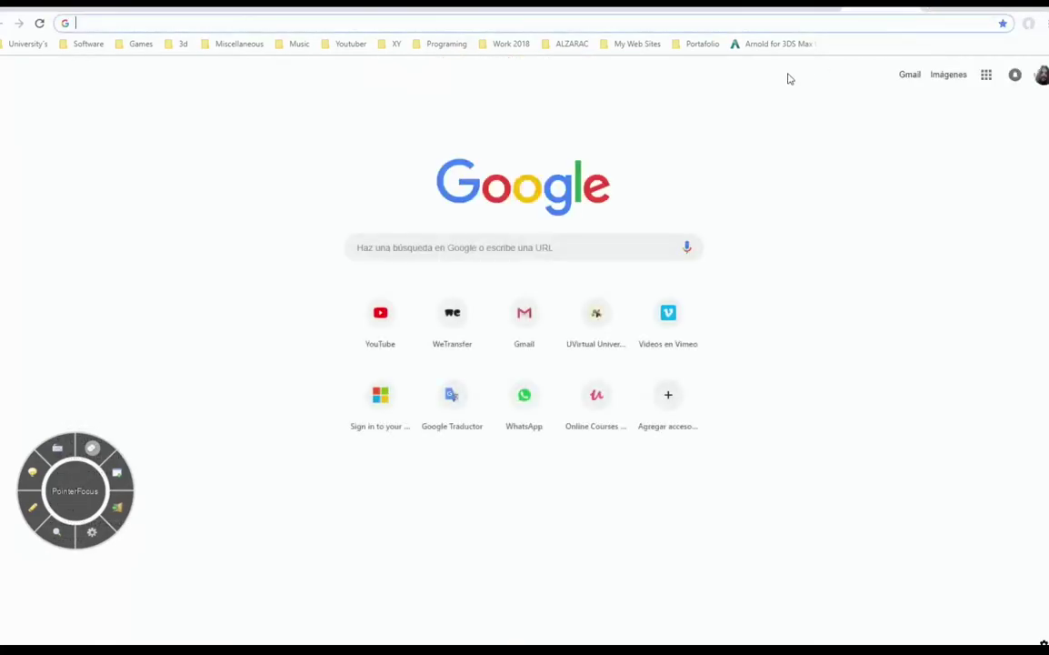
click(416, 249)
text(w)
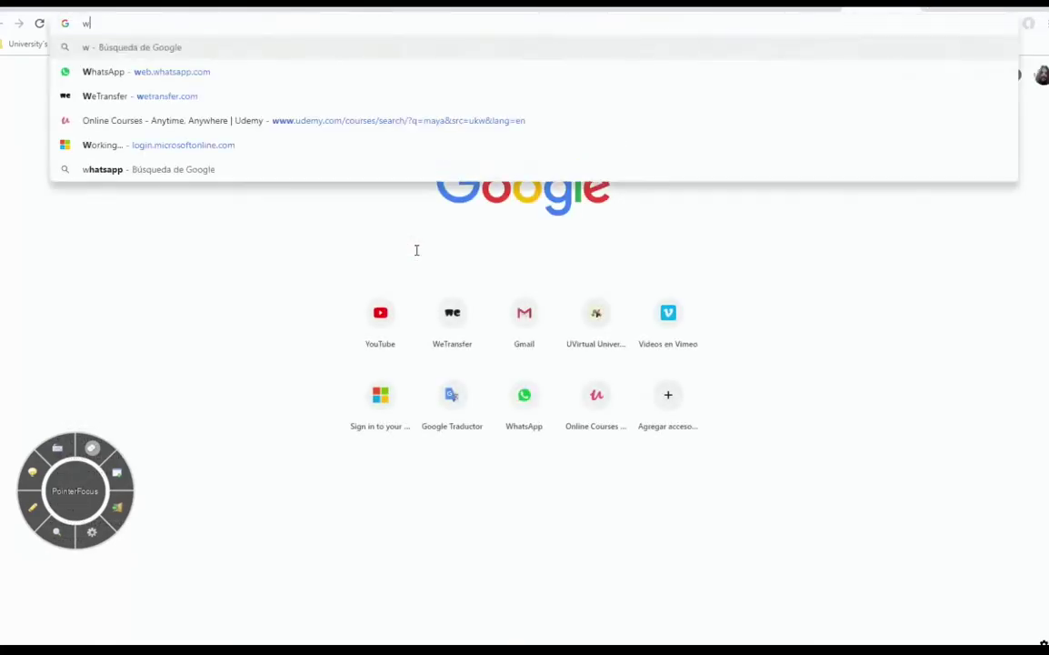
text(ood)
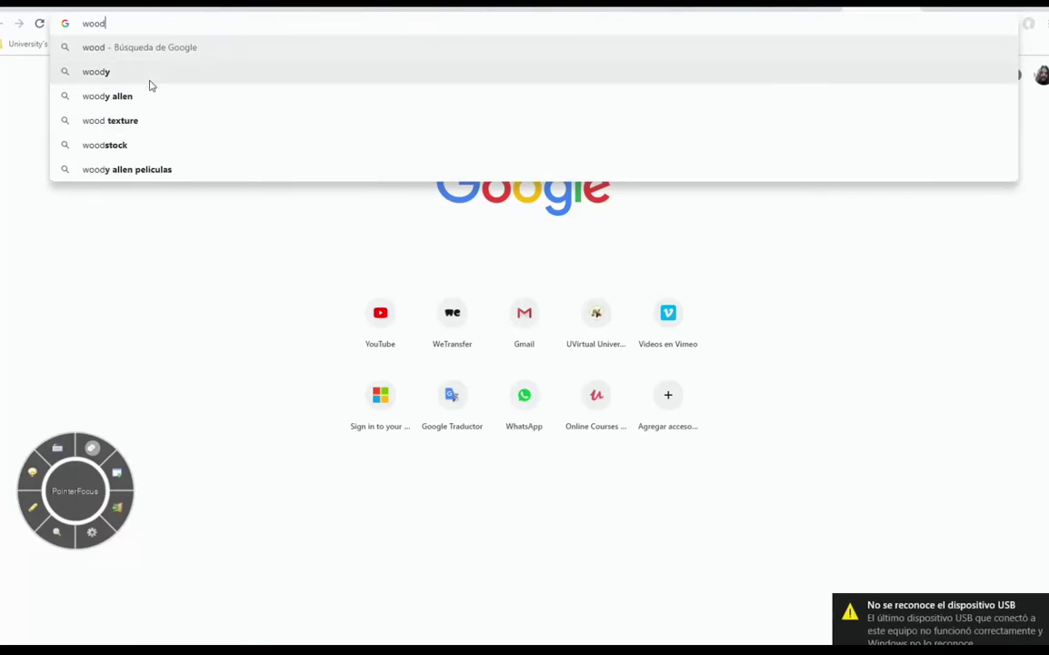
text( tex)
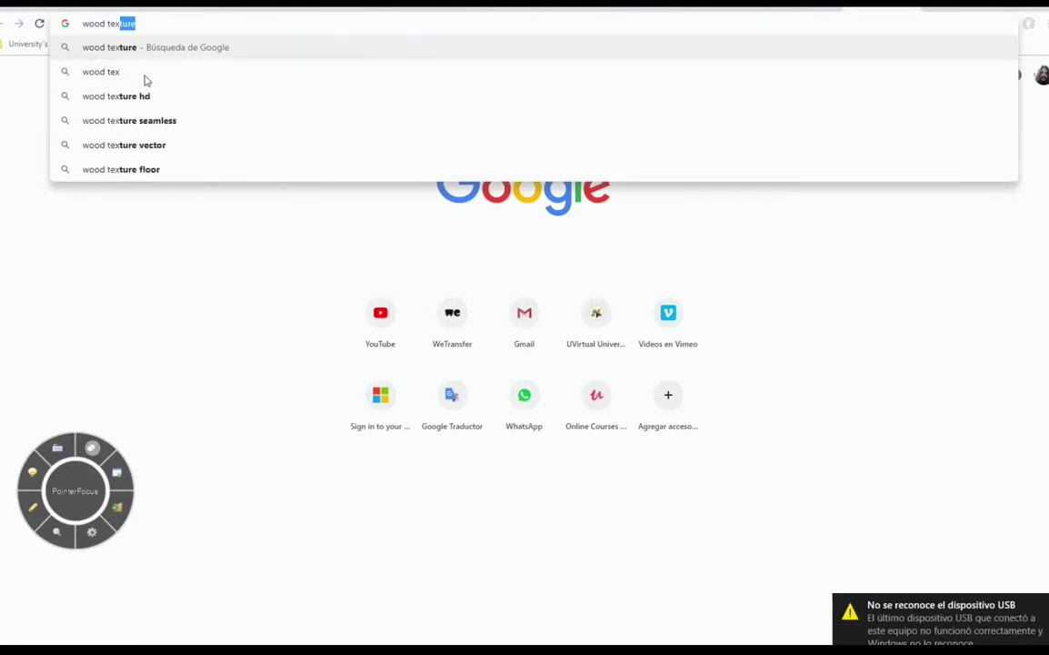
text(ture)
key(Return)
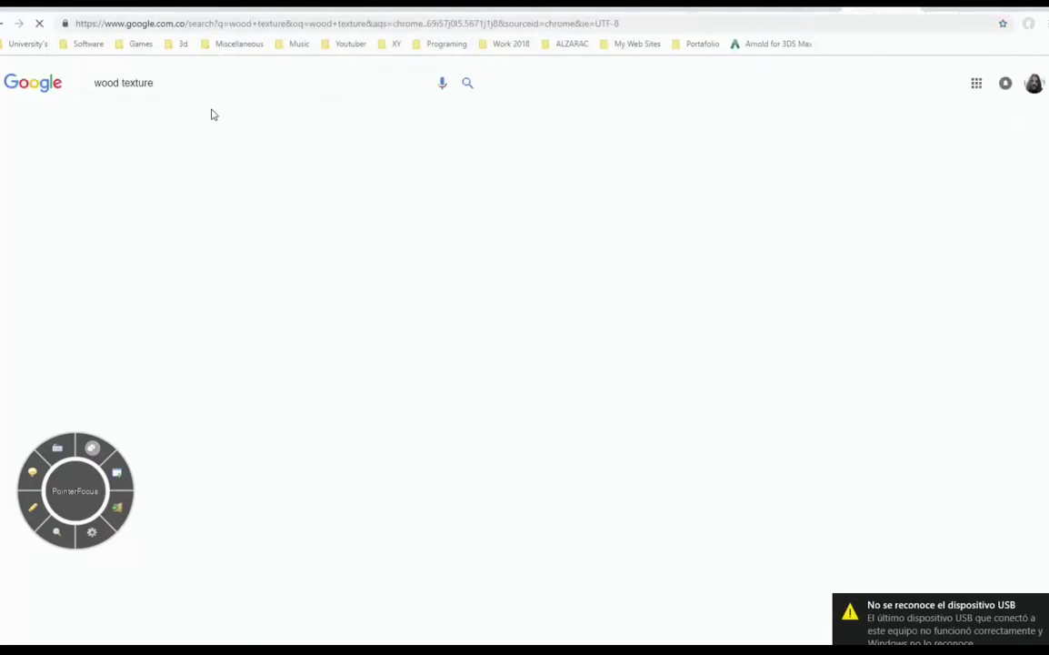
drag(119, 84, 84, 84)
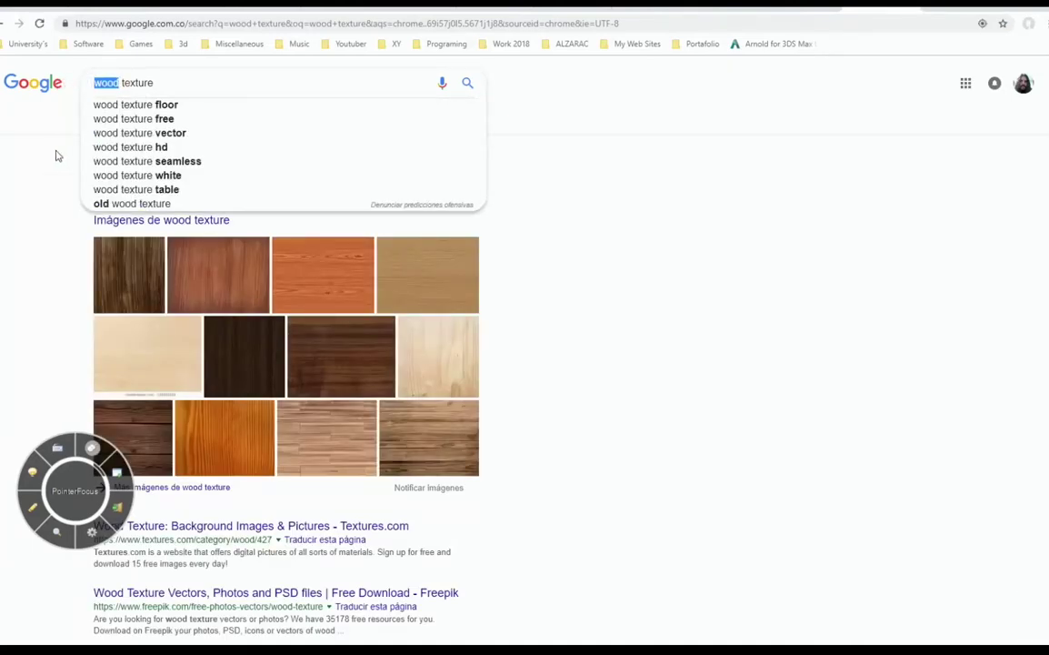
click(79, 176)
- Switch to Imágenes and filter the results to Tamaño Grande
click(155, 124)
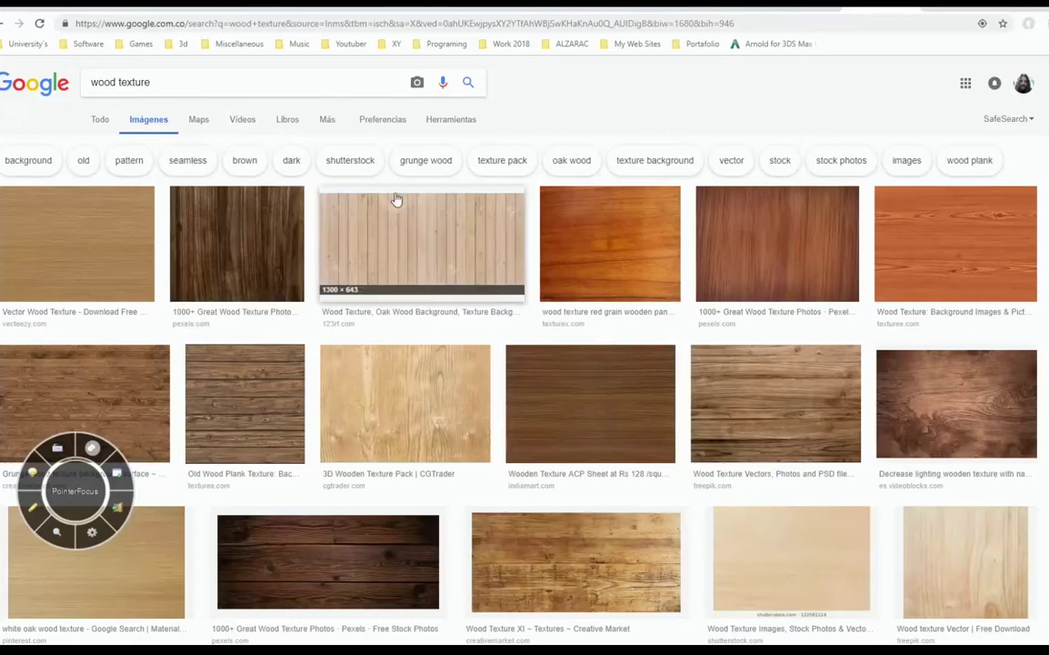
click(446, 121)
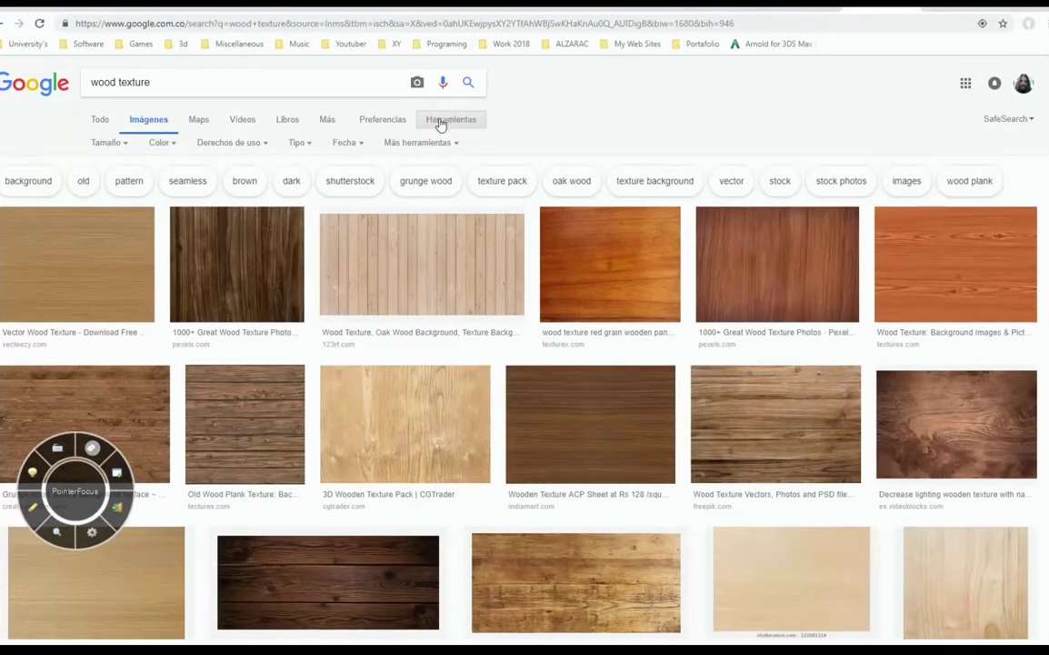
click(107, 146)
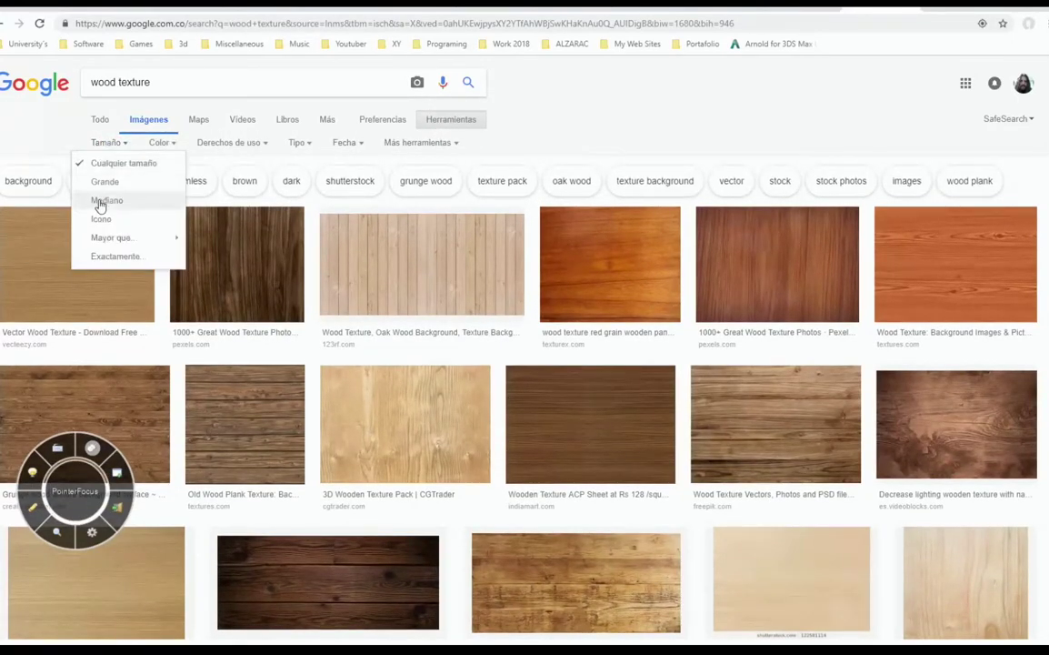
click(106, 182)
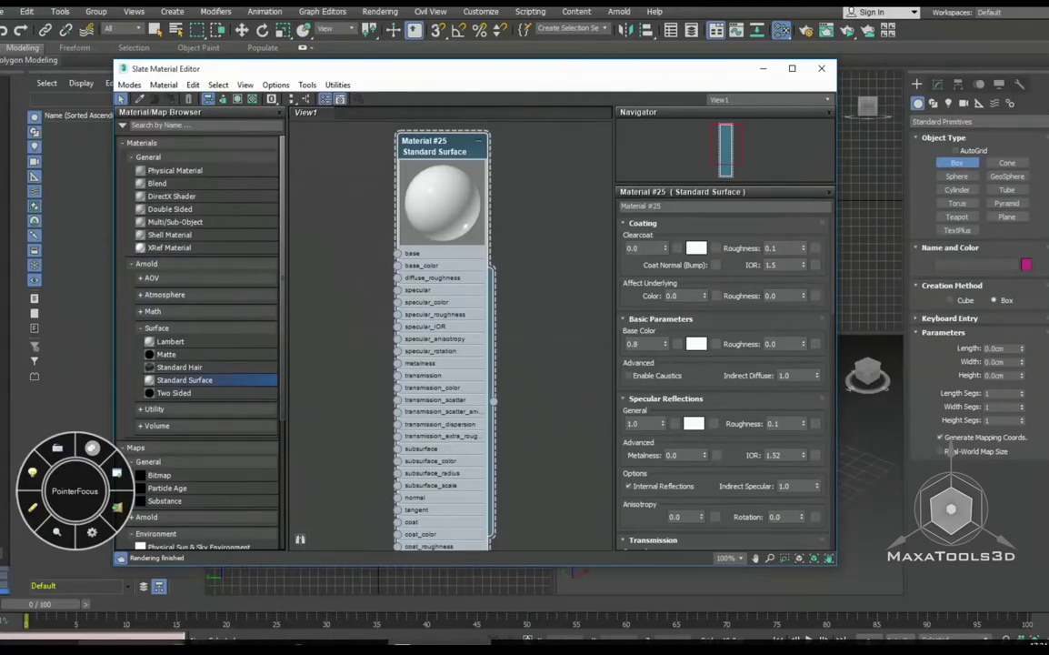
- Nudge the Material #25 node slightly right and dismiss the Transform Type-In dialog
drag(492, 273, 518, 266)
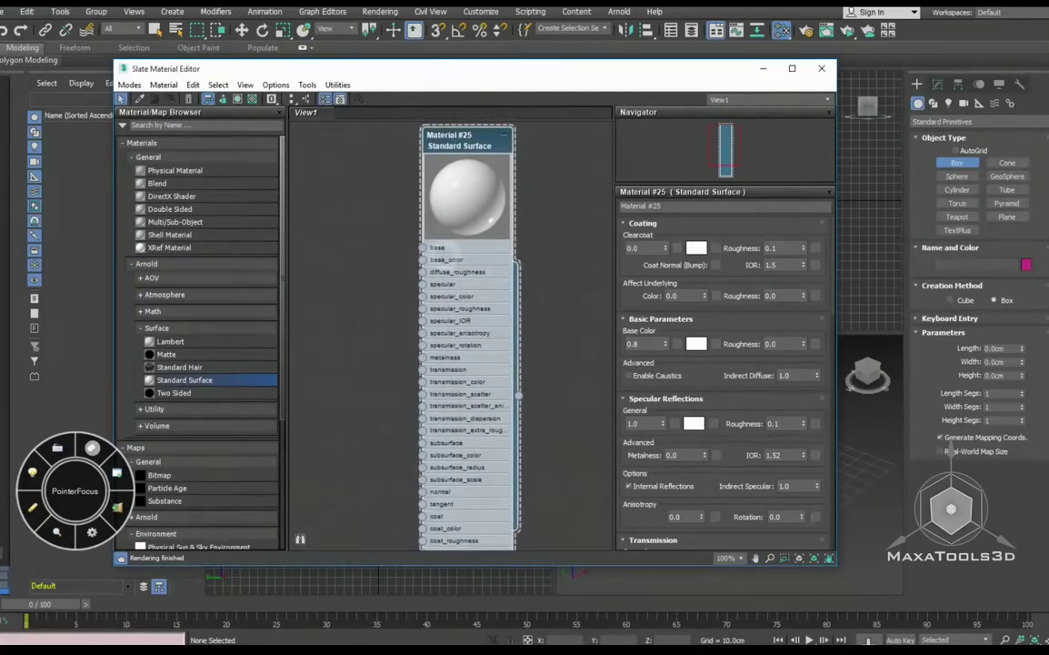
drag(464, 135, 478, 148)
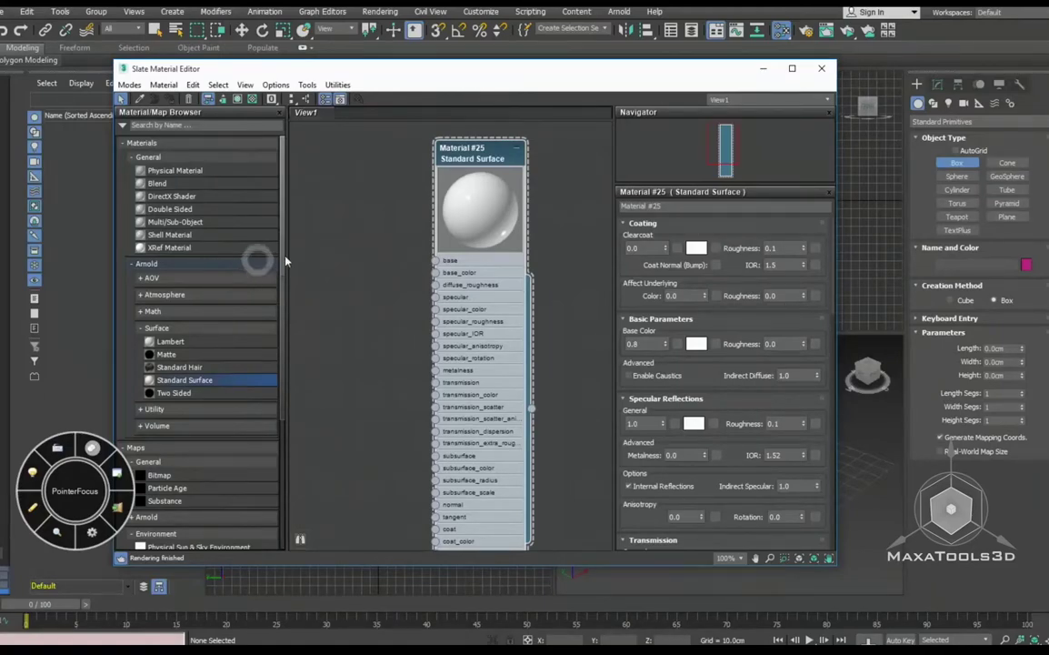
drag(464, 162, 465, 163)
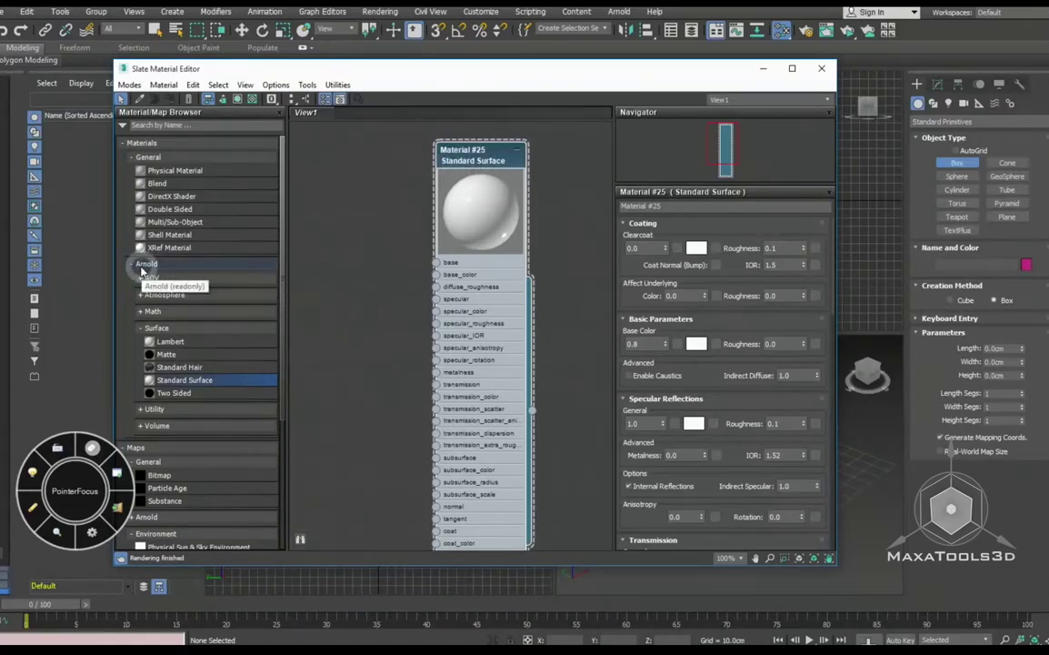
key(F12)
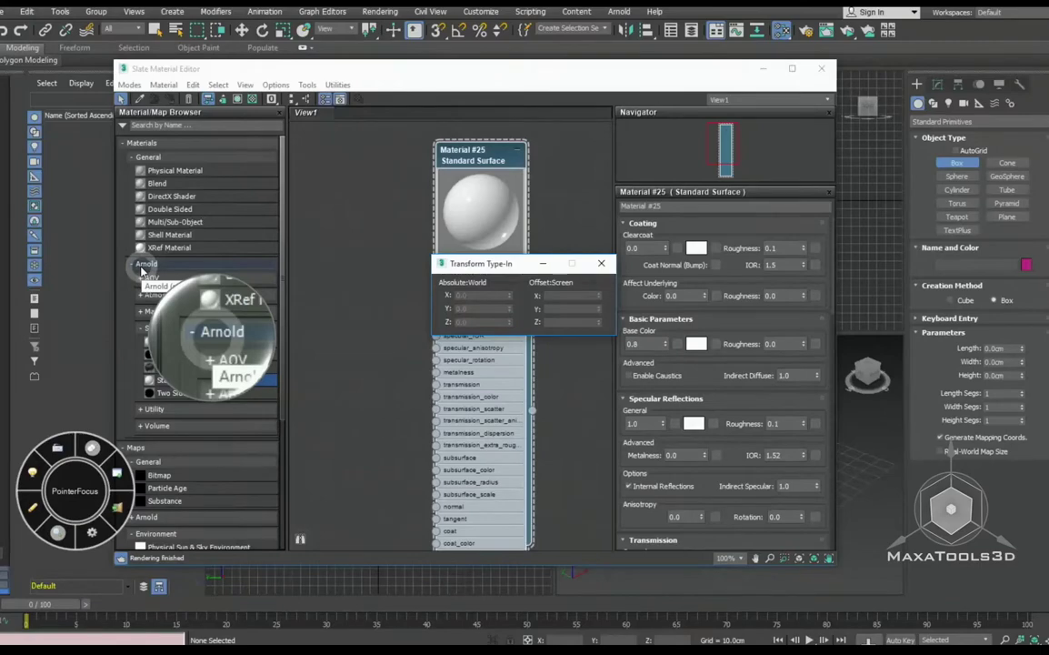
key(F12)
- Zoom and pan the node view, moving Material #25 higher in view
drag(495, 169, 502, 167)
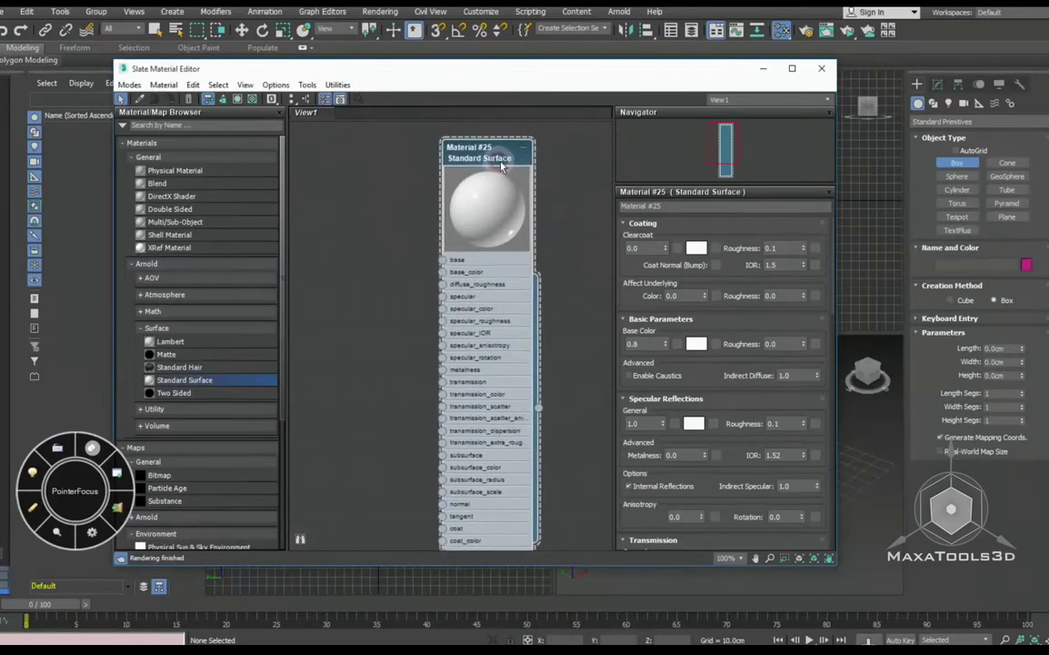
scroll(501, 167, down, 3)
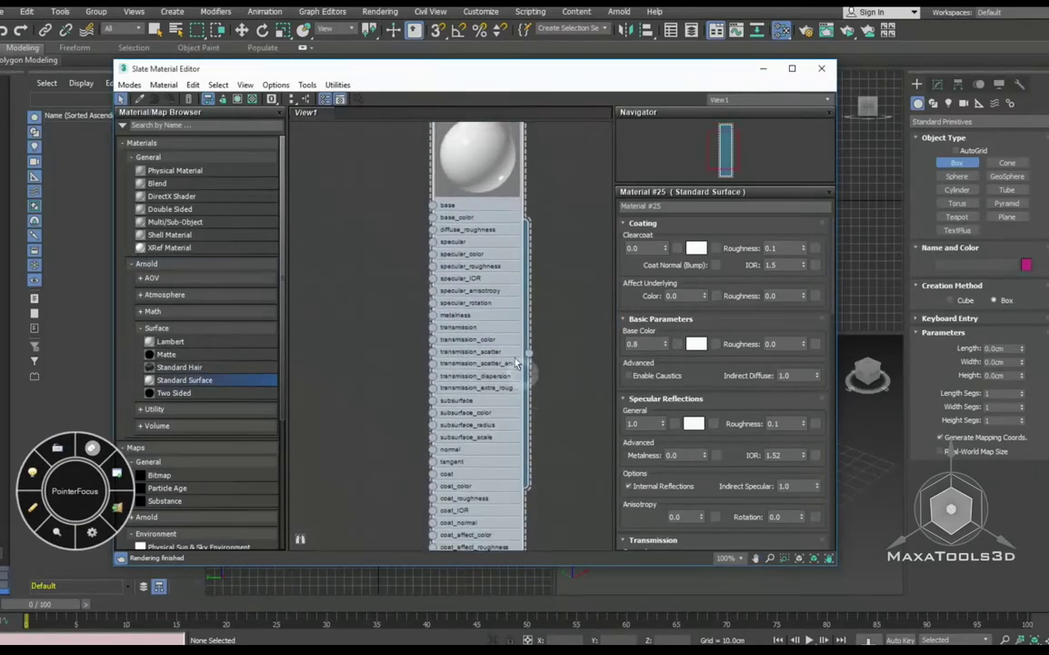
scroll(455, 237, up, 2)
scroll(446, 218, up, 2)
scroll(454, 228, up, 2)
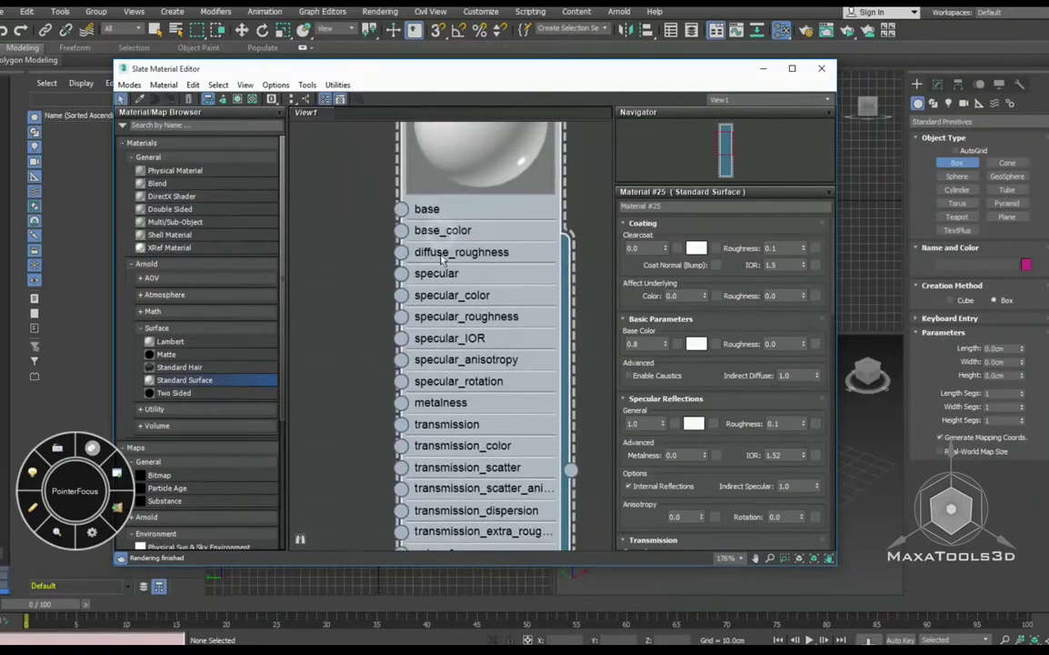
scroll(443, 264, down, 2)
scroll(444, 300, down, 2)
scroll(444, 345, down, 2)
scroll(446, 391, down, 2)
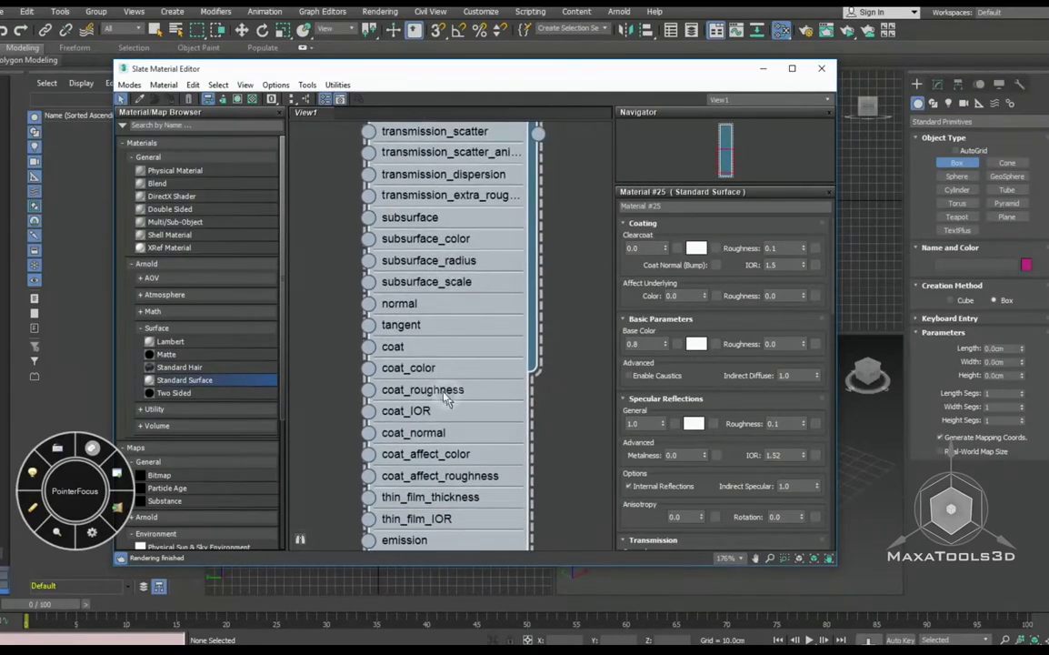
scroll(446, 401, down, 2)
scroll(446, 427, up, 2)
scroll(446, 375, down, 2)
scroll(446, 352, down, 1)
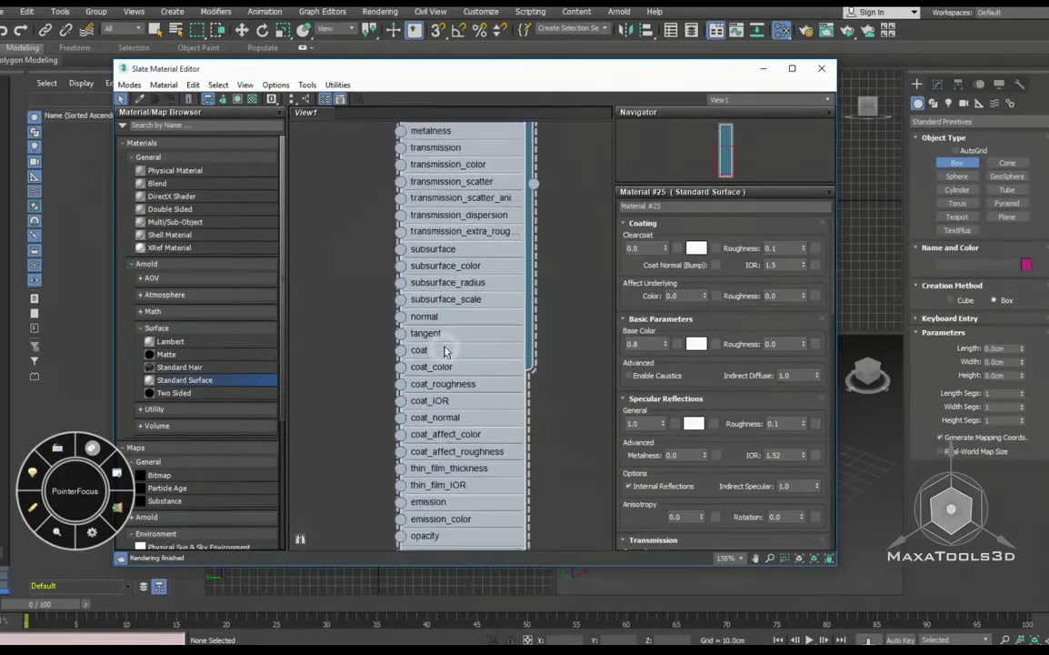
scroll(445, 351, down, 2)
scroll(448, 350, down, 1)
scroll(449, 349, down, 1)
scroll(452, 348, down, 1)
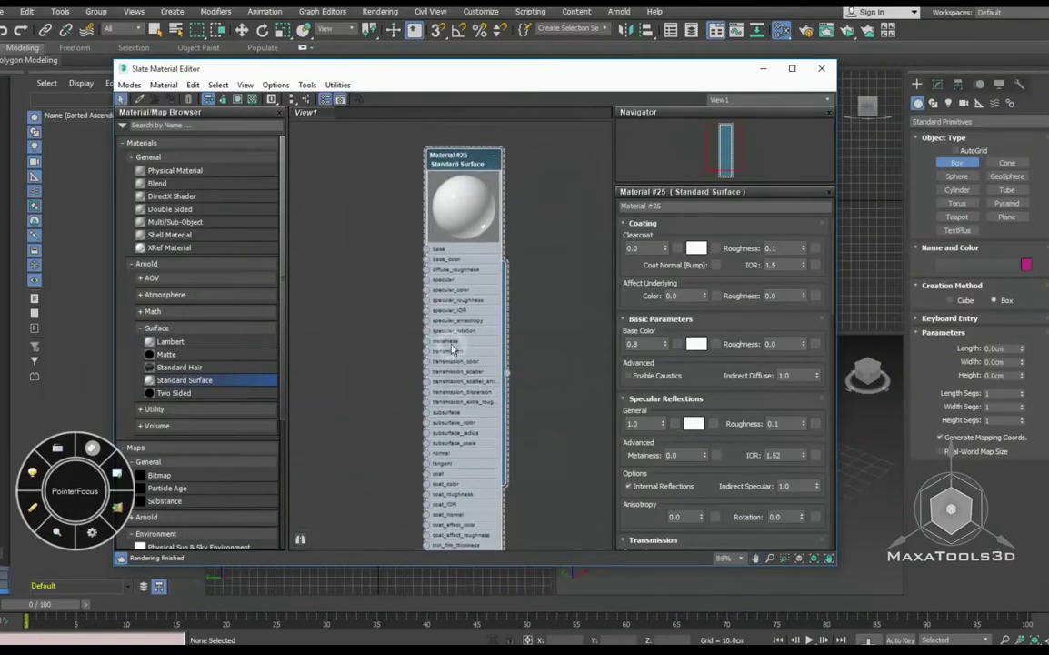
mouse_move(452, 349)
middle_down()
mouse_move(453, 308)
mouse_move(458, 334)
middle_up()
scroll(453, 307, down, 1)
scroll(458, 334, down, 1)
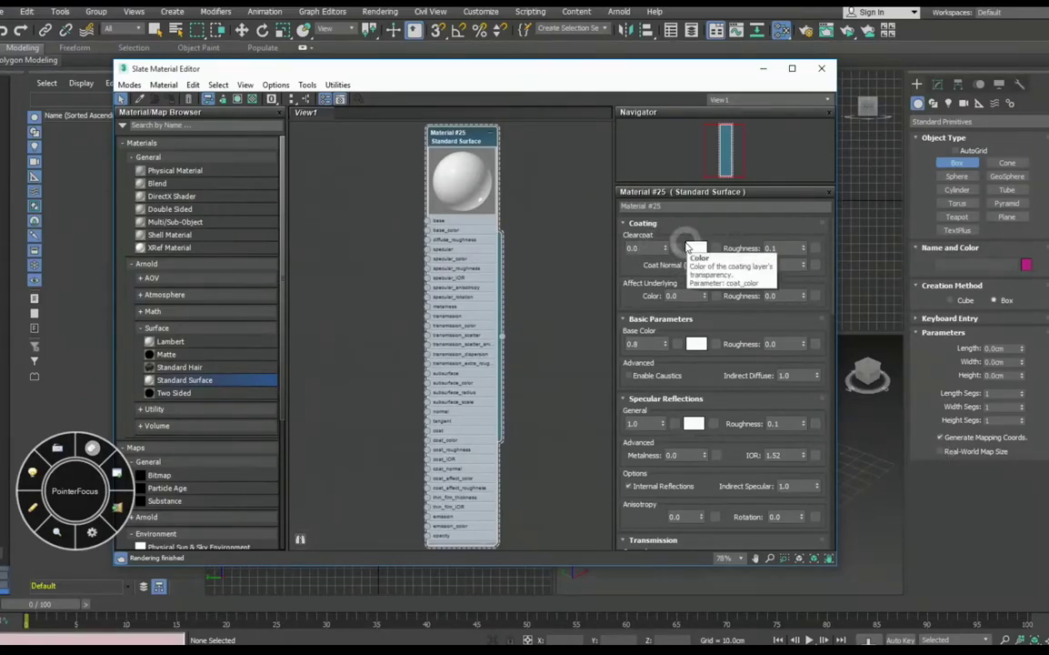
- Collapse Material #25's Coating rollout and zoom back in on the node
click(623, 223)
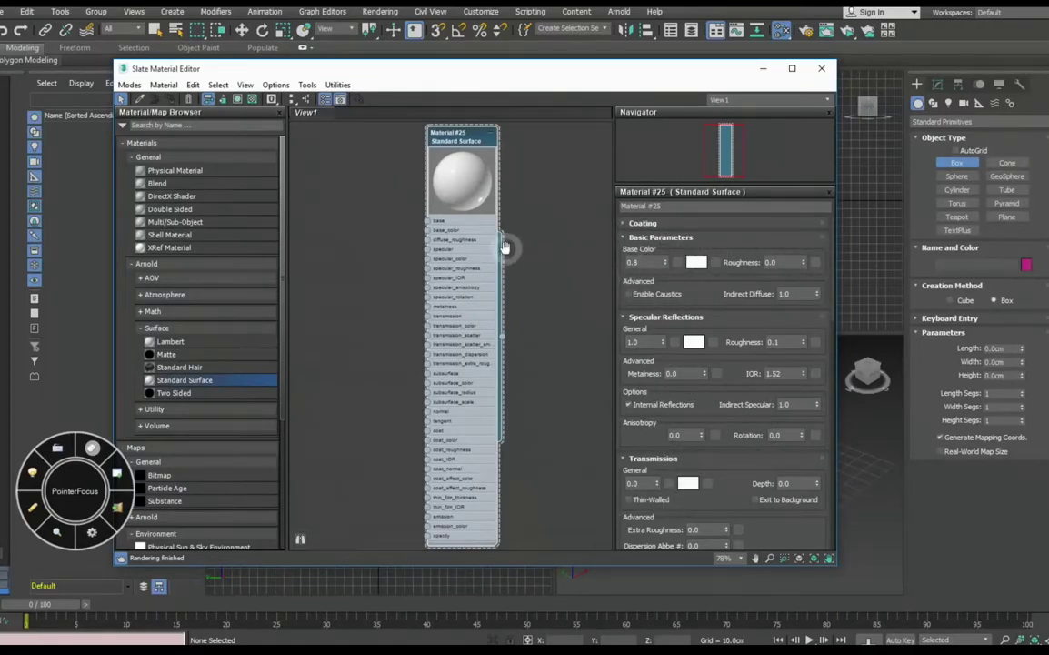
drag(506, 246, 511, 244)
scroll(512, 251, up, 2)
scroll(514, 249, up, 2)
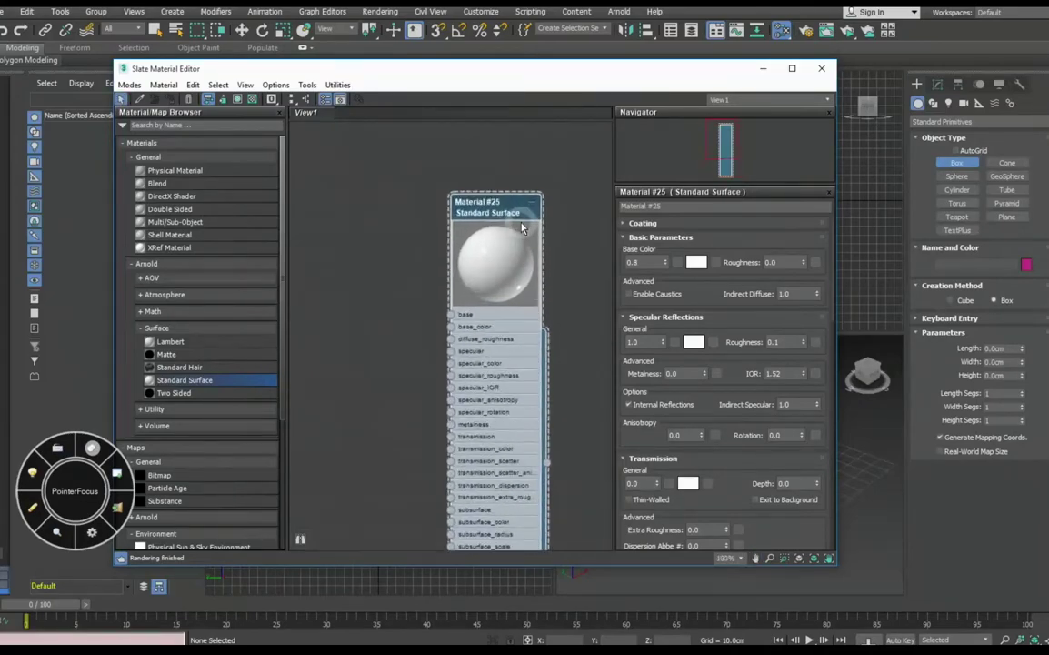
scroll(518, 248, up, 3)
scroll(523, 244, up, 3)
drag(525, 243, 516, 235)
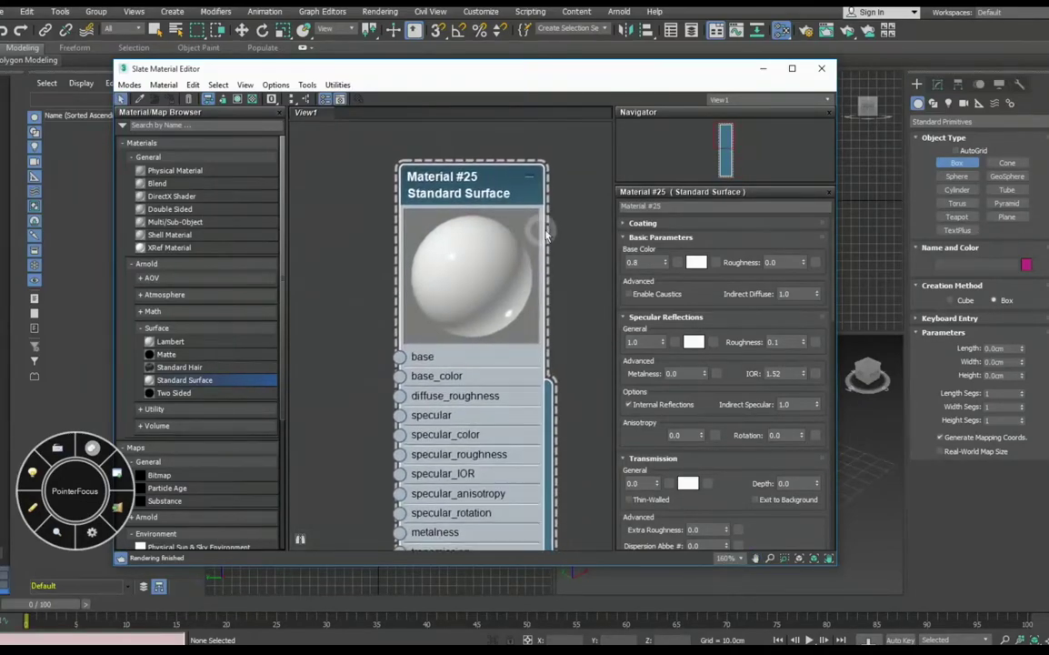
- Try a golden-yellow Base Color, cancel it, and reopen the Base Color picker
double_click(632, 262)
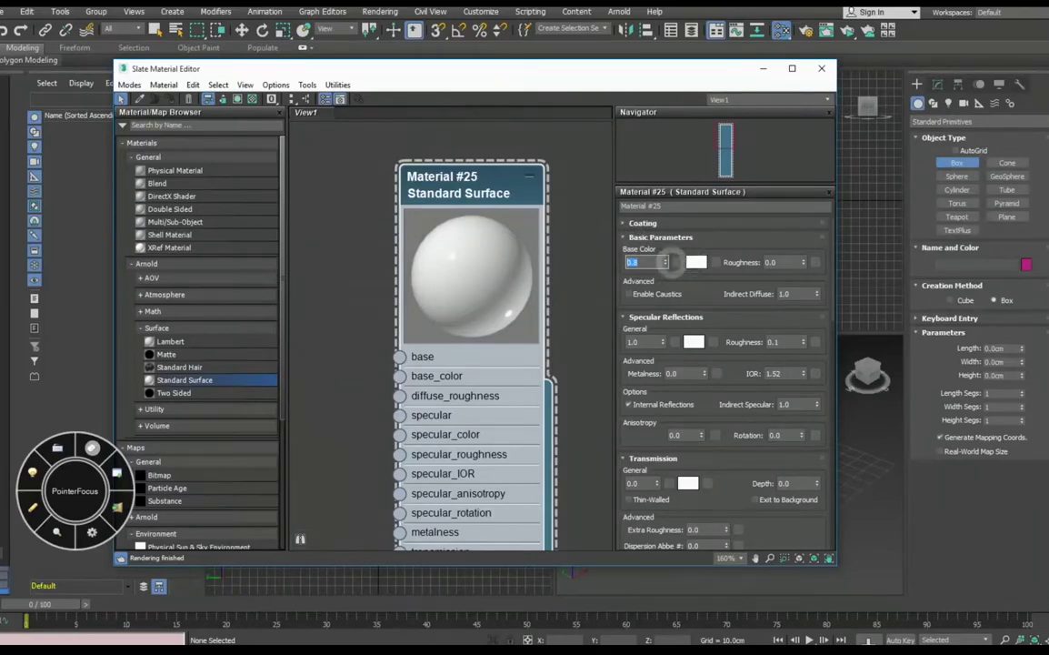
click(696, 262)
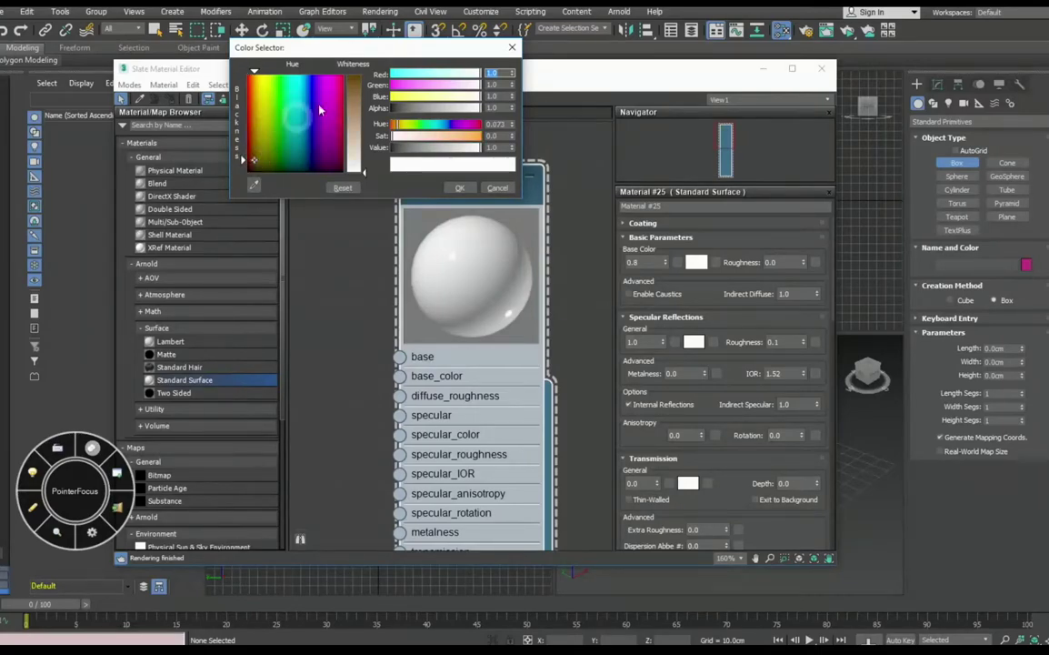
drag(354, 71, 353, 80)
drag(293, 141, 259, 142)
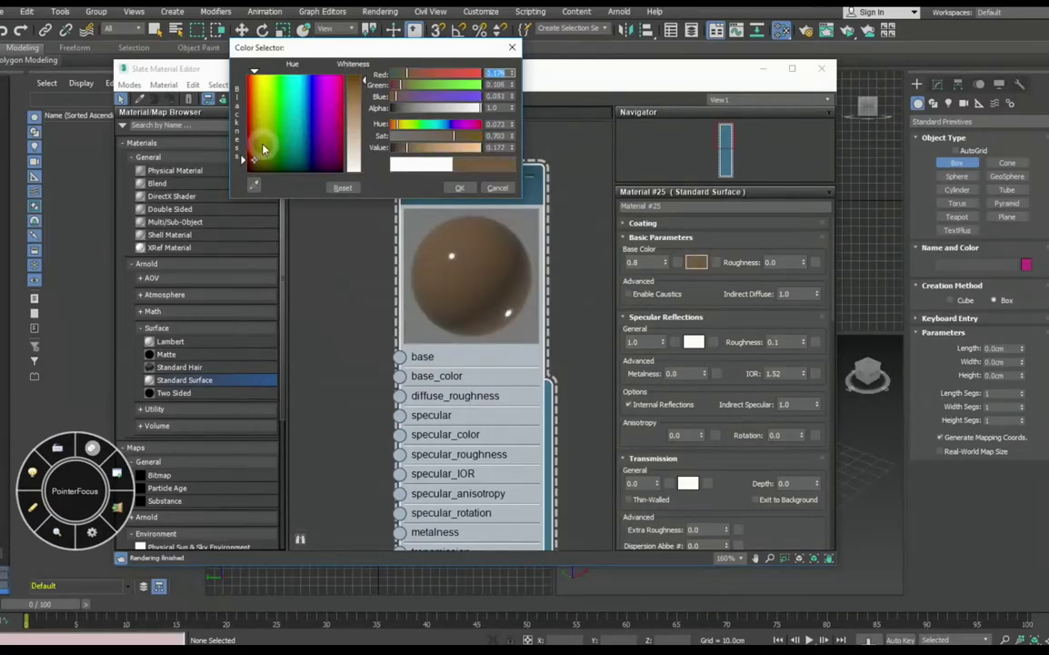
click(496, 187)
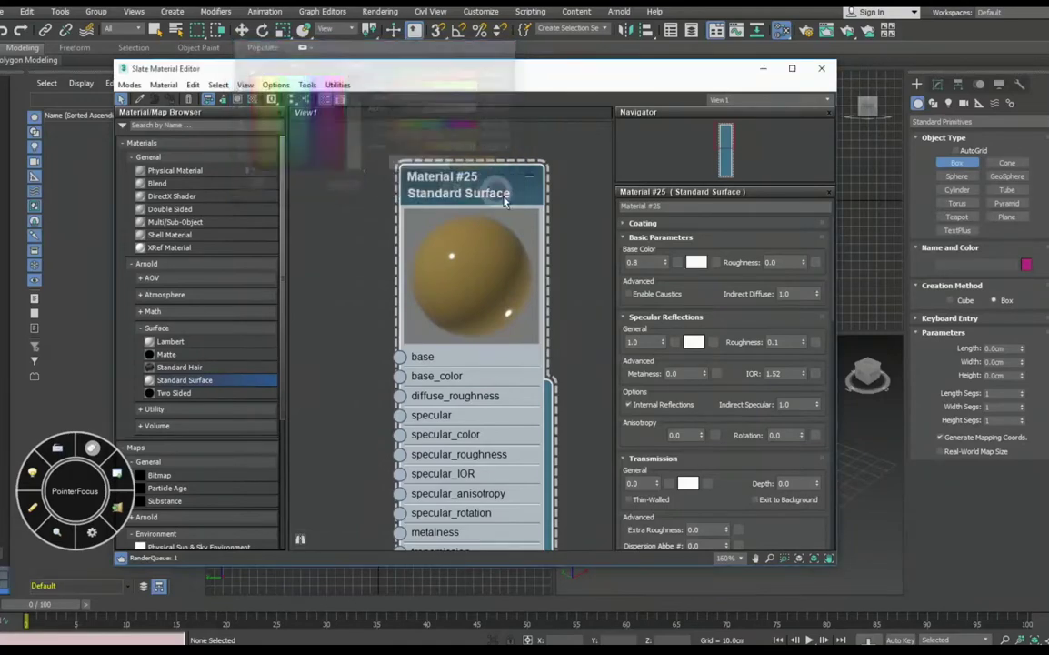
click(697, 263)
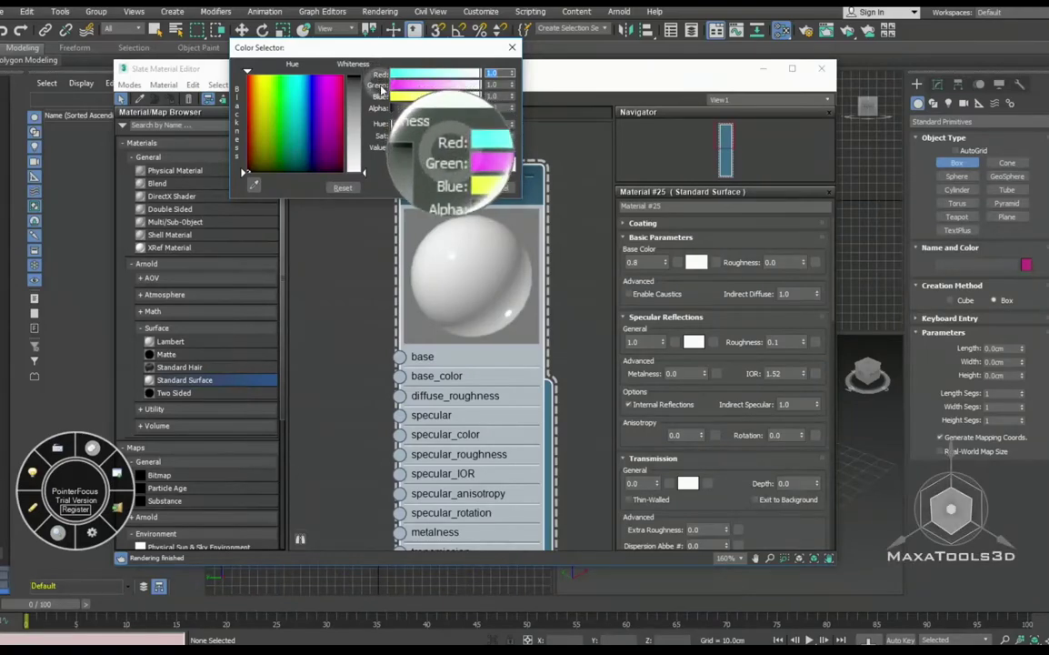
- In the Color Selector, dial in purple RGB 0.49, 0.008, 0.824 and accept it
double_click(494, 73)
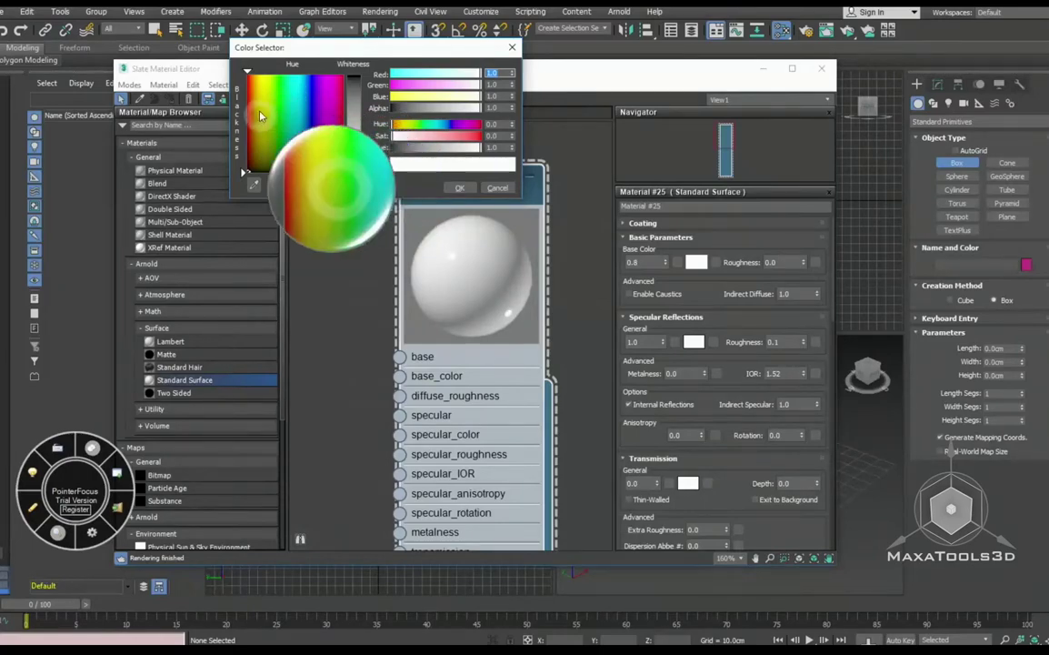
click(273, 98)
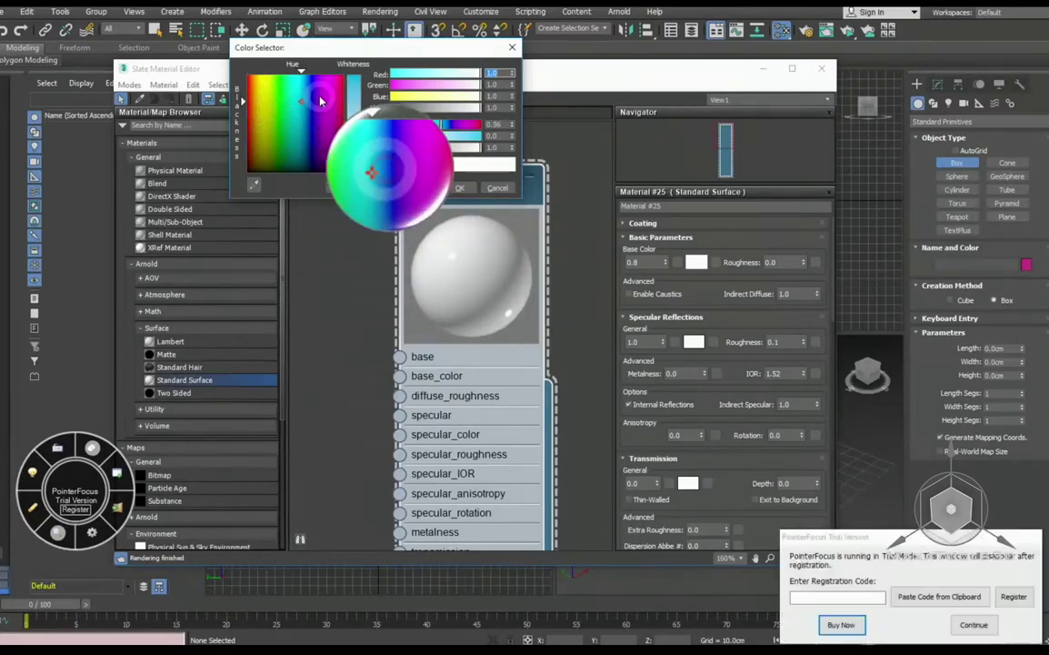
click(321, 92)
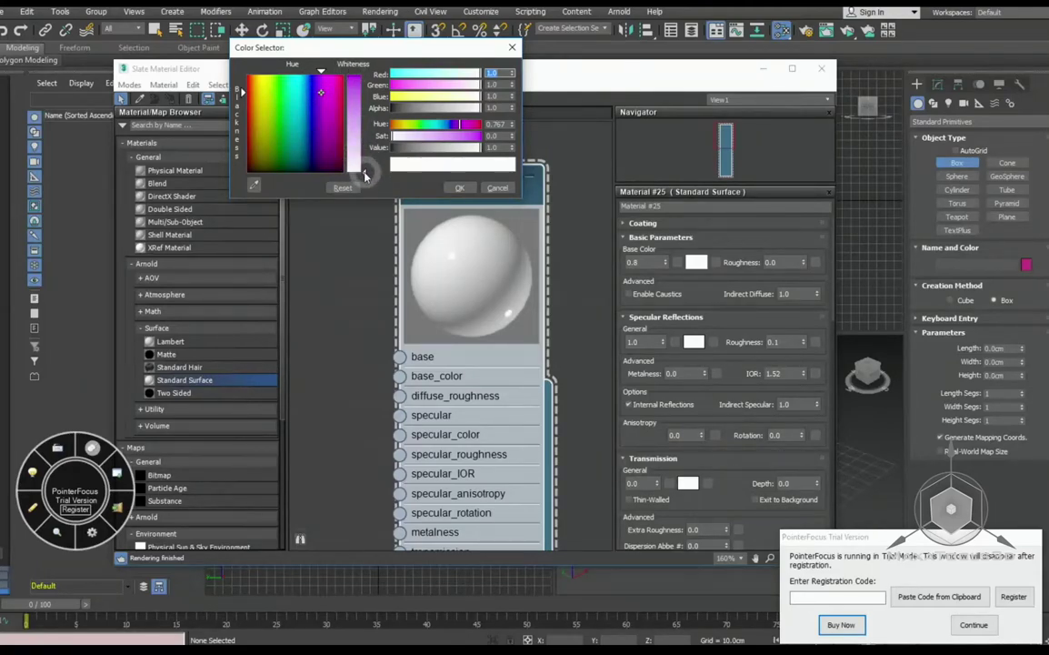
mouse_move(365, 176)
mouse_down()
mouse_move(351, 96)
mouse_move(351, 78)
mouse_move(367, 177)
mouse_move(362, 78)
mouse_up()
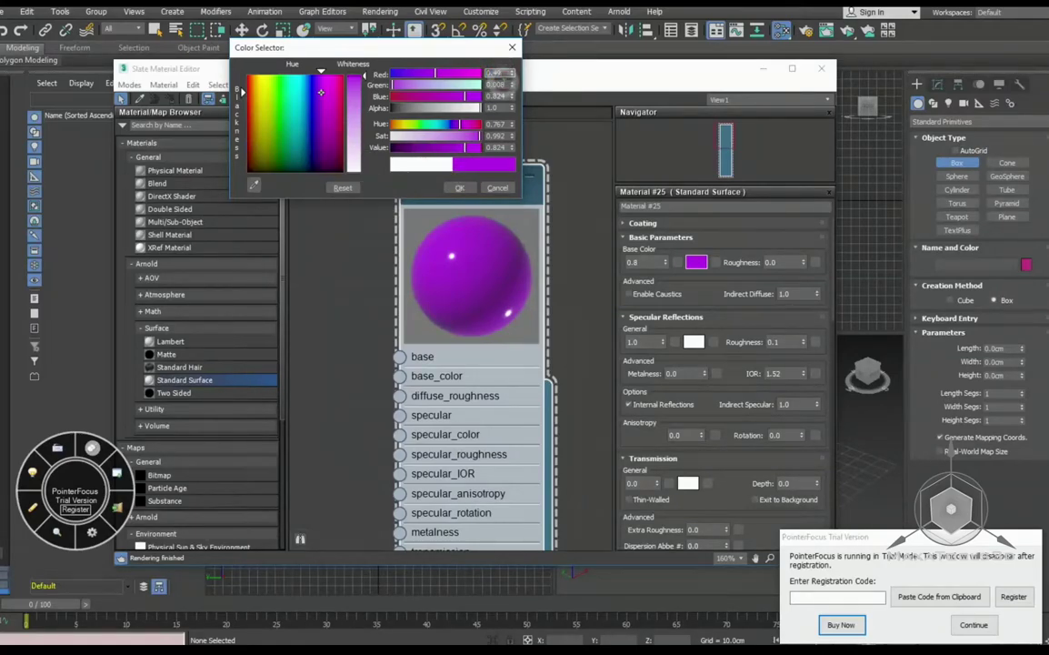
double_click(496, 84)
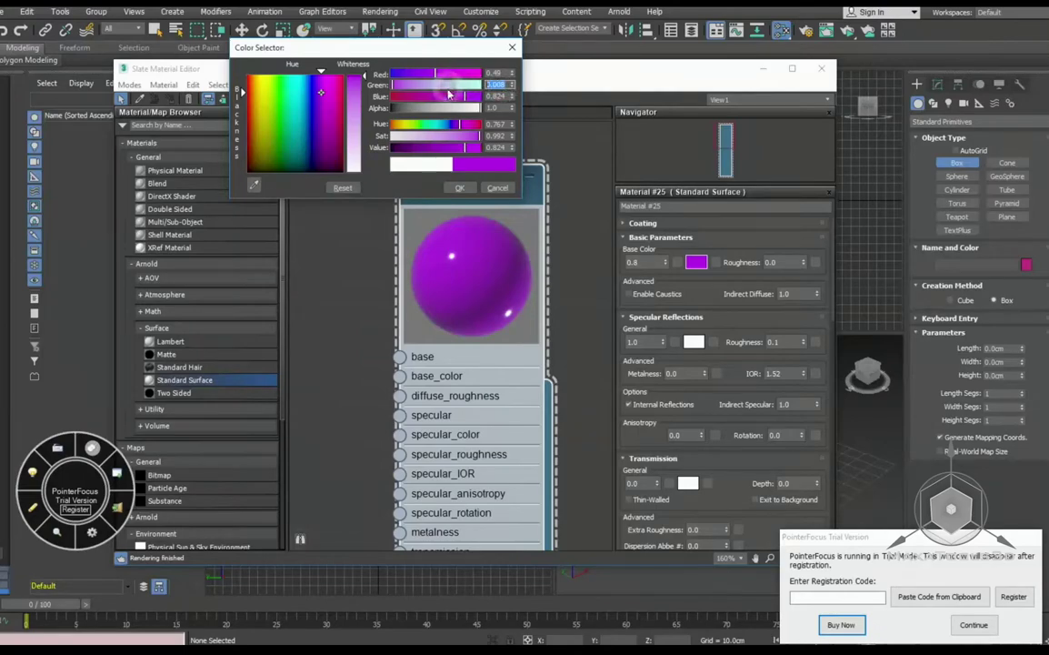
key(Tab)
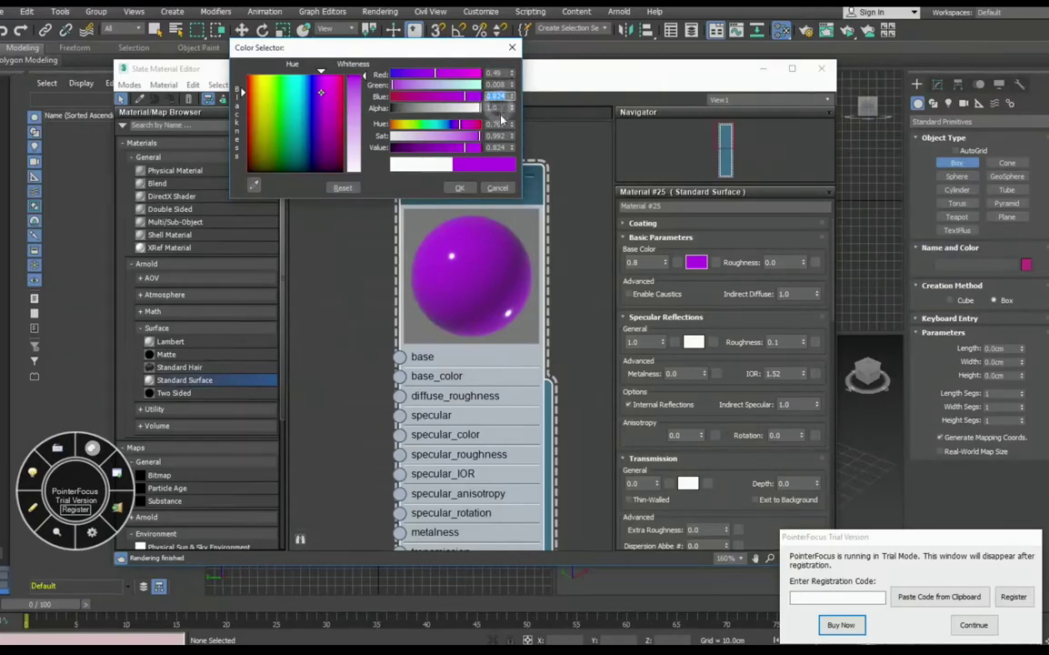
click(464, 188)
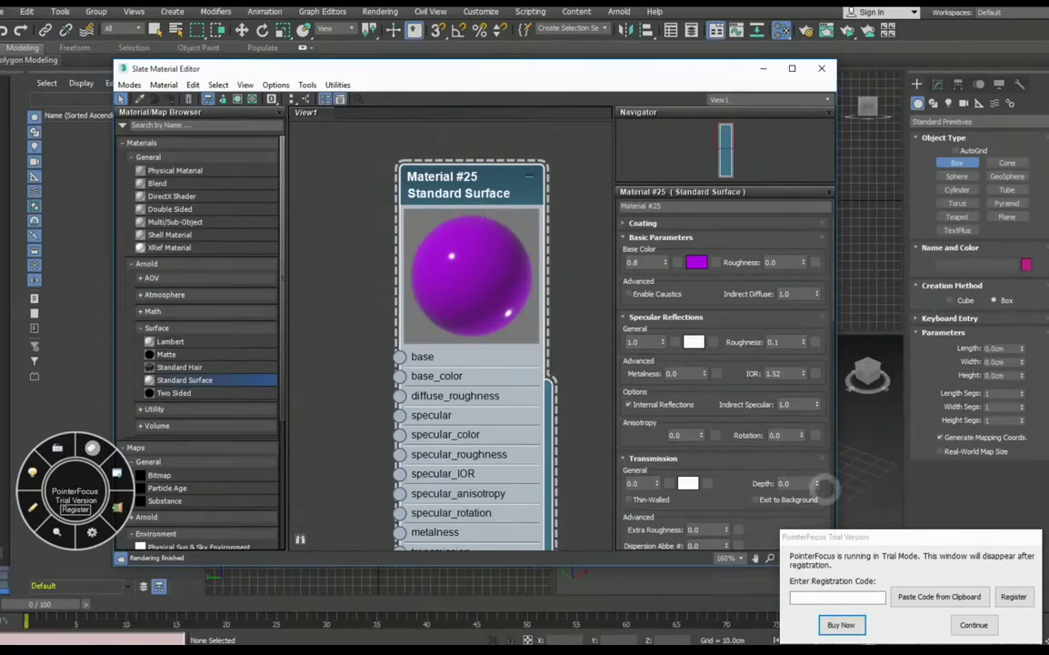
- Clear the trial notice and bring Material #25's Basic Parameters into view
click(974, 625)
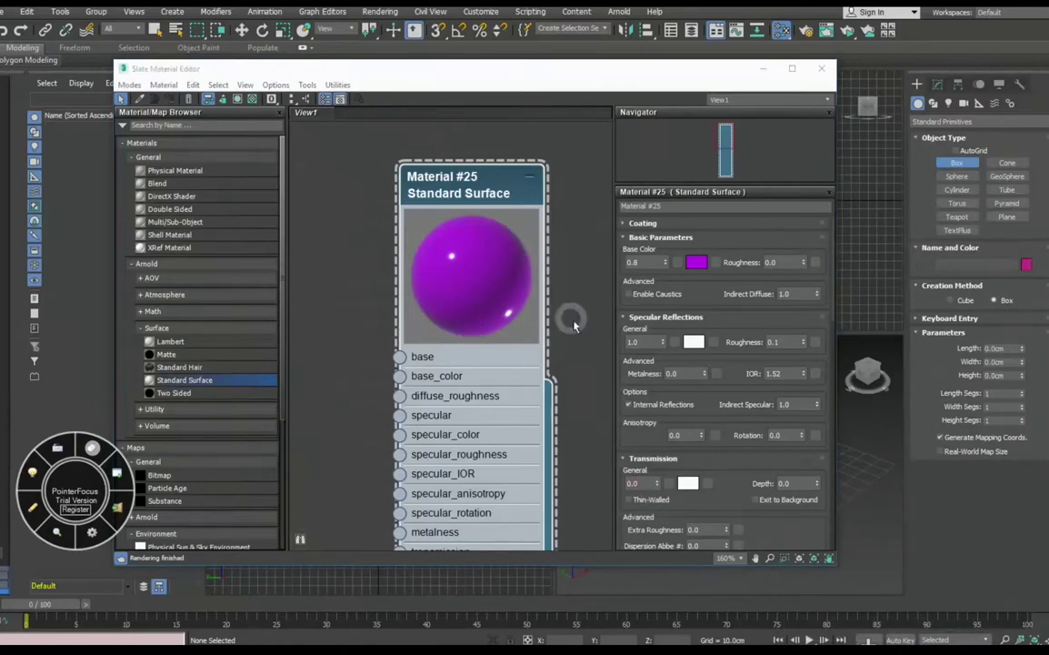
middle_drag(427, 273, 420, 235)
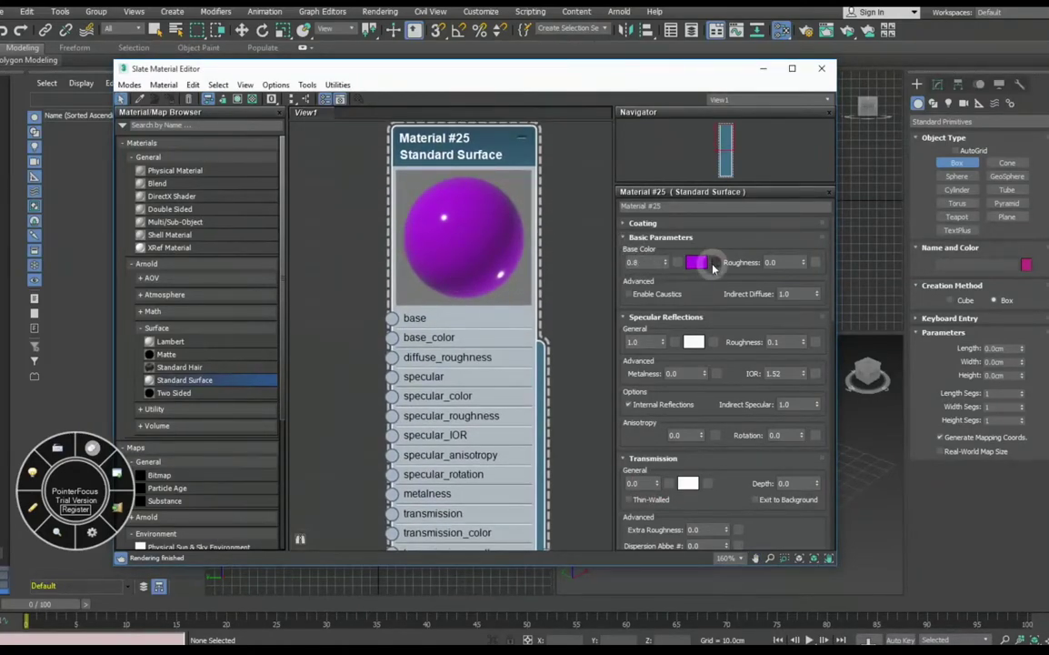
scroll(482, 291, up, 1)
scroll(495, 263, up, 1)
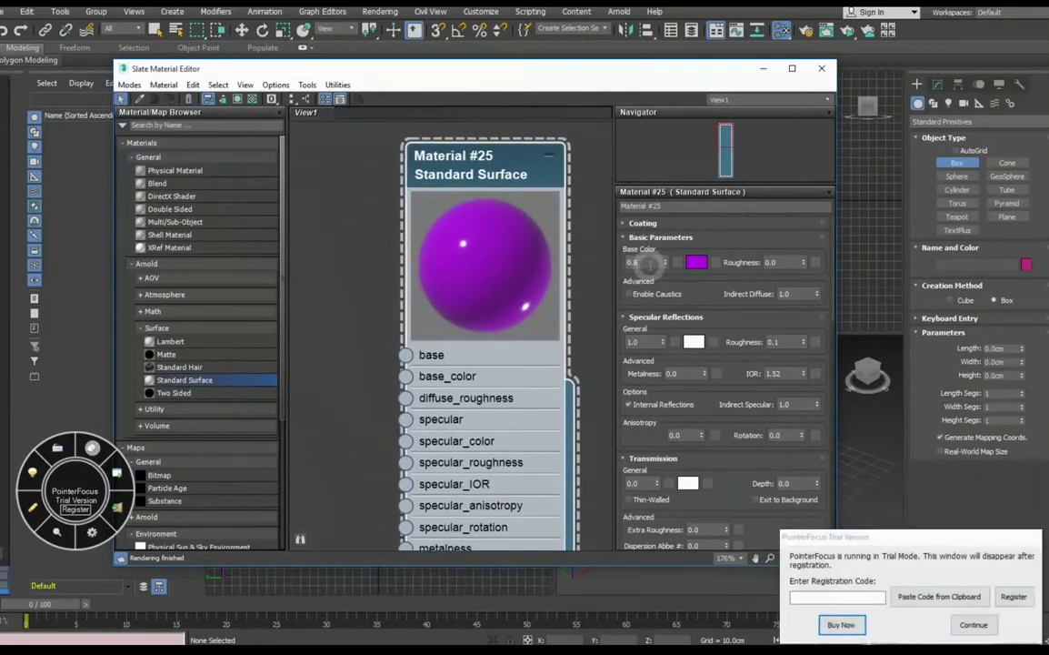
click(971, 624)
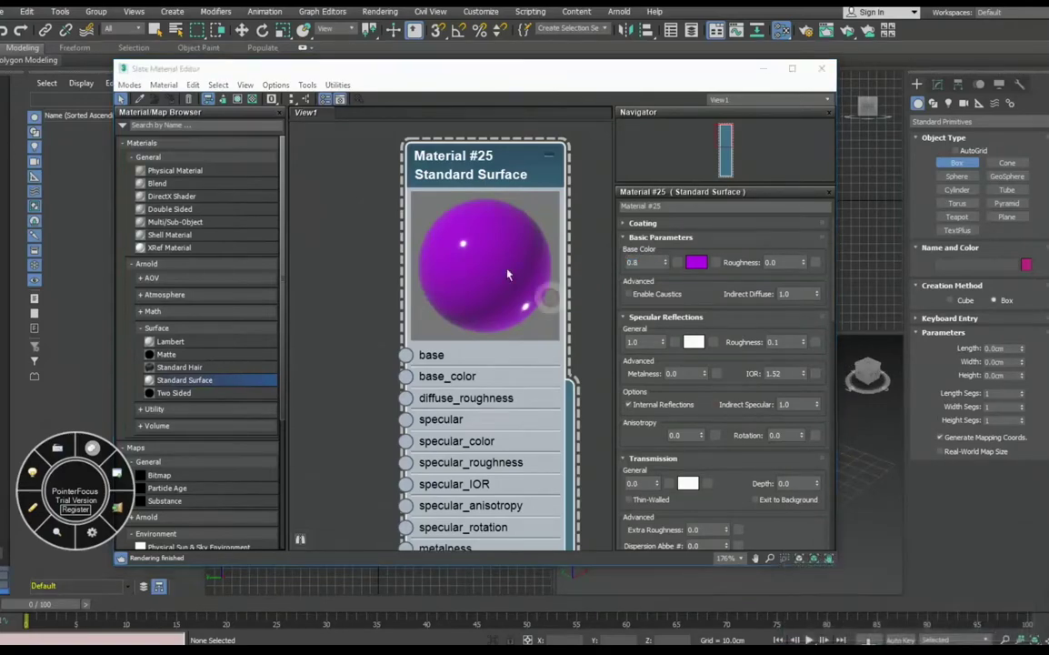
click(632, 262)
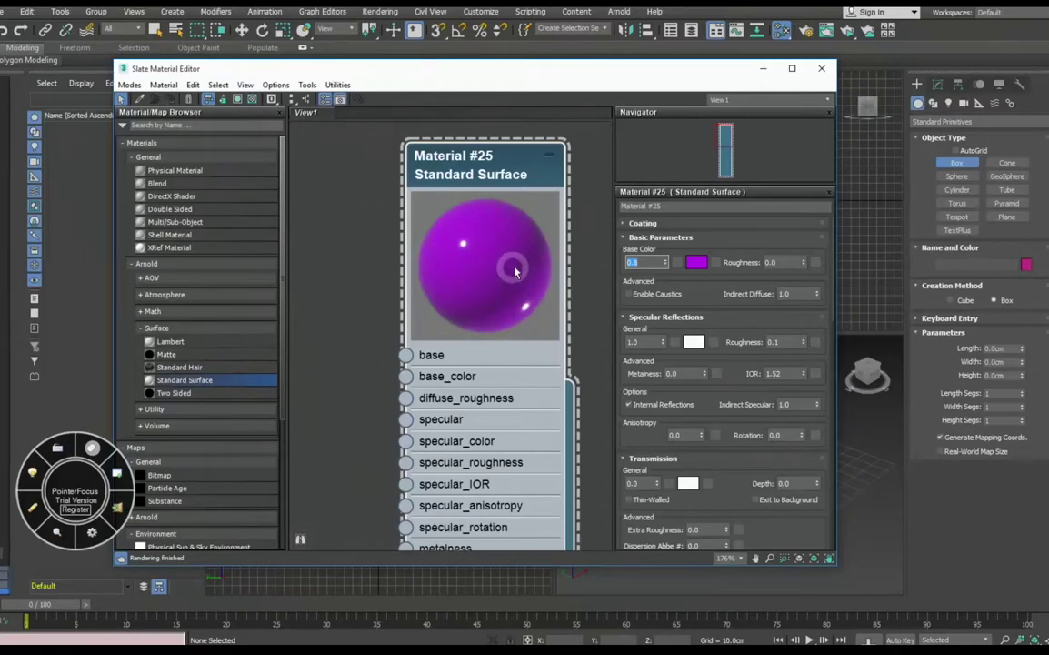
click(579, 235)
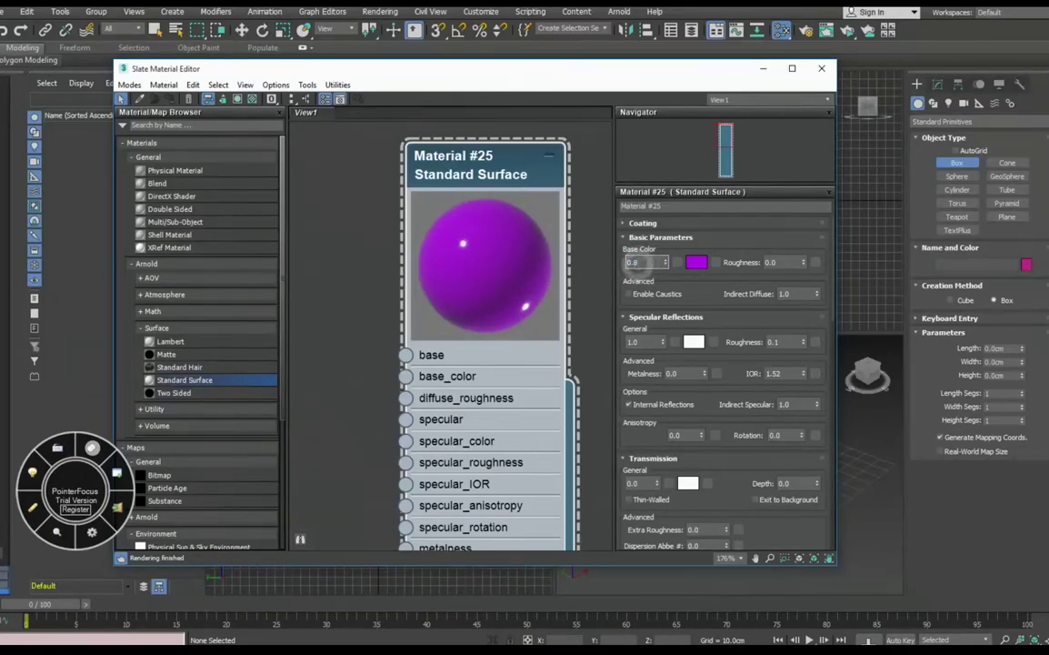
click(643, 262)
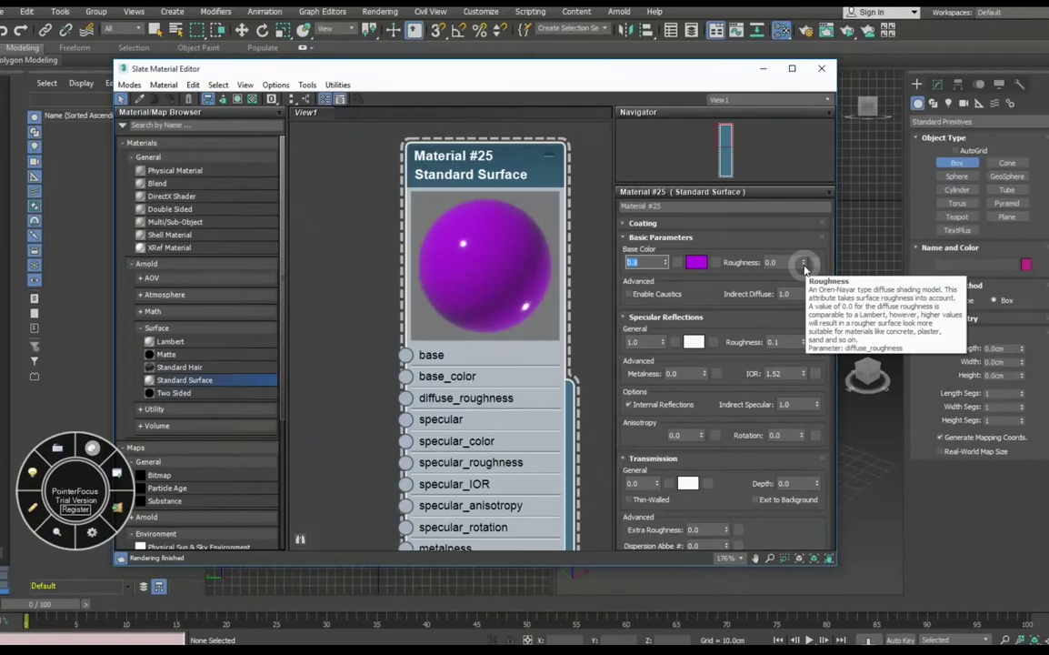
- Drag the base Roughness spinner from 0.50 down to 0.0 for a glossy highlight
drag(804, 264, 802, 204)
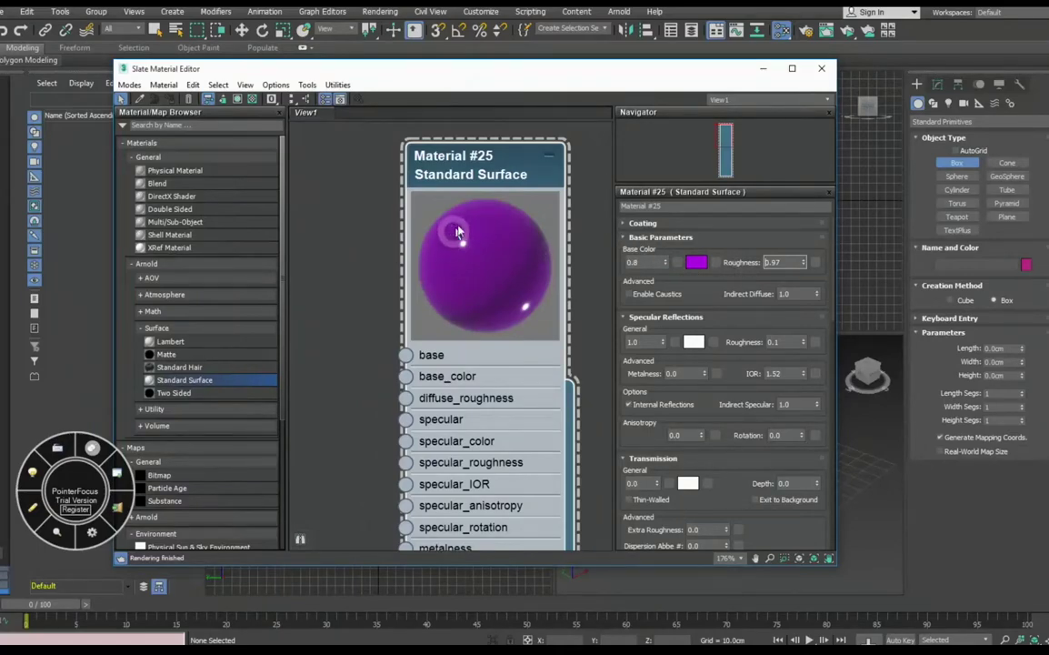
drag(803, 263, 802, 284)
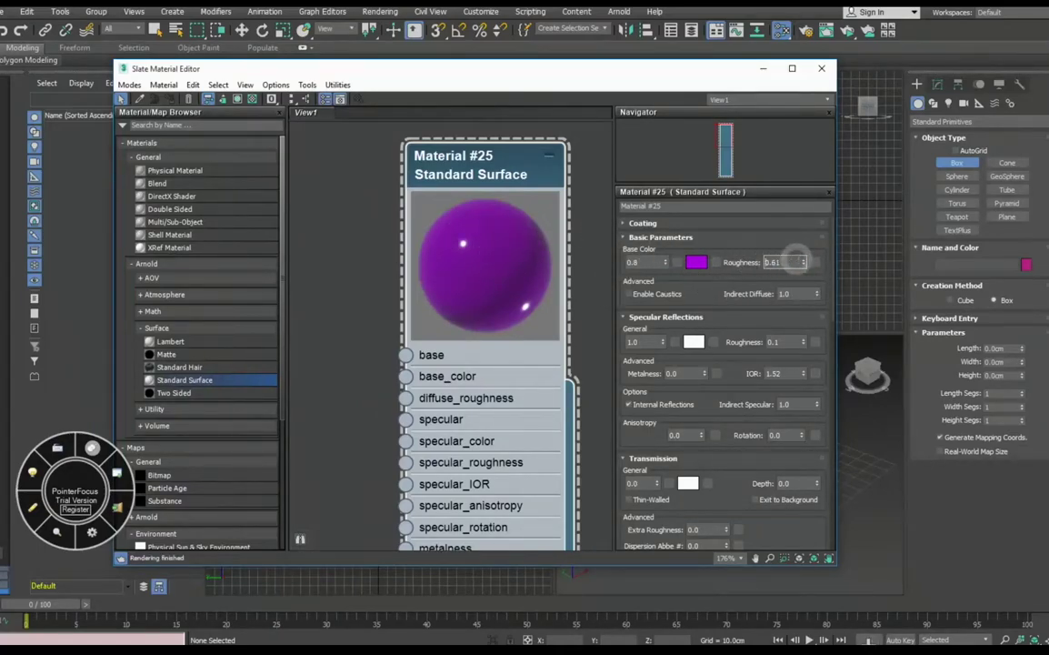
mouse_move(804, 264)
mouse_down()
mouse_move(797, 298)
mouse_move(799, 232)
mouse_move(788, 224)
mouse_up()
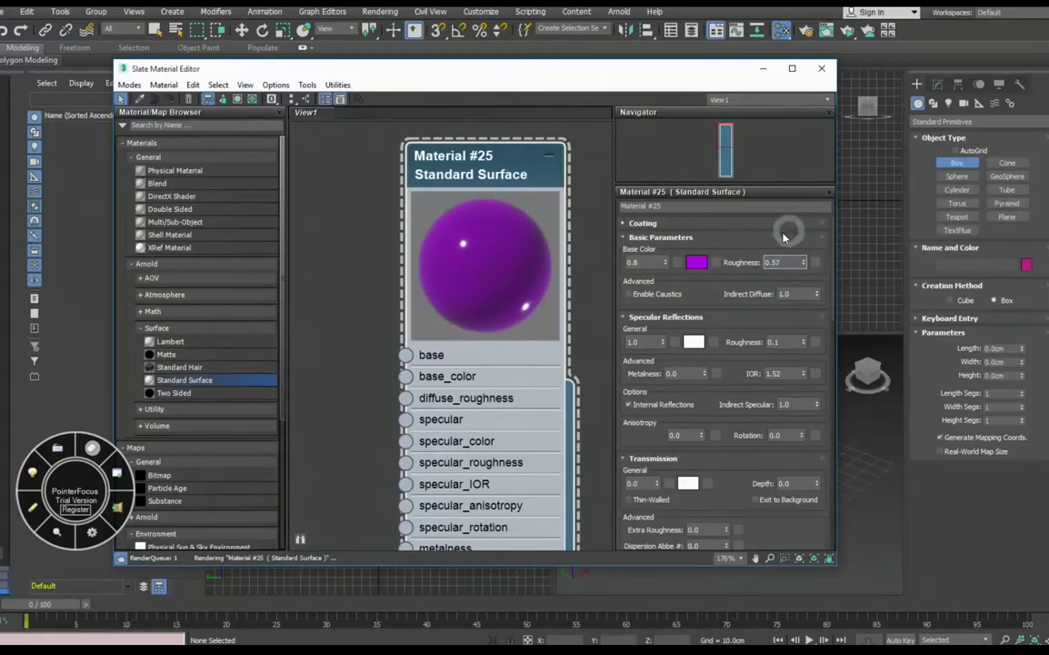
click(804, 266)
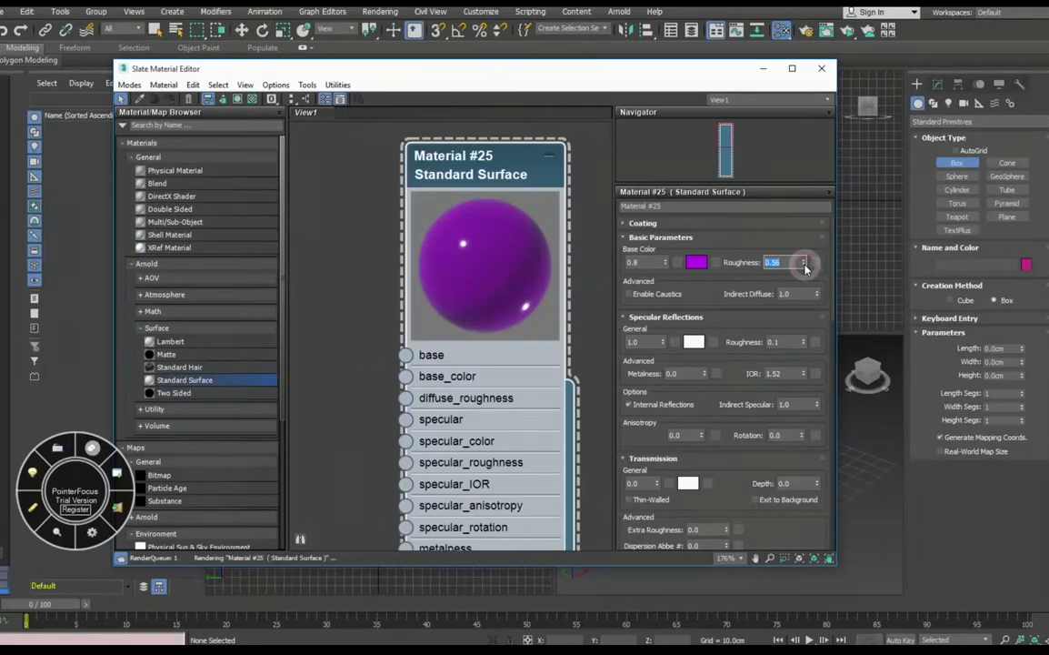
click(804, 266)
drag(805, 267, 804, 270)
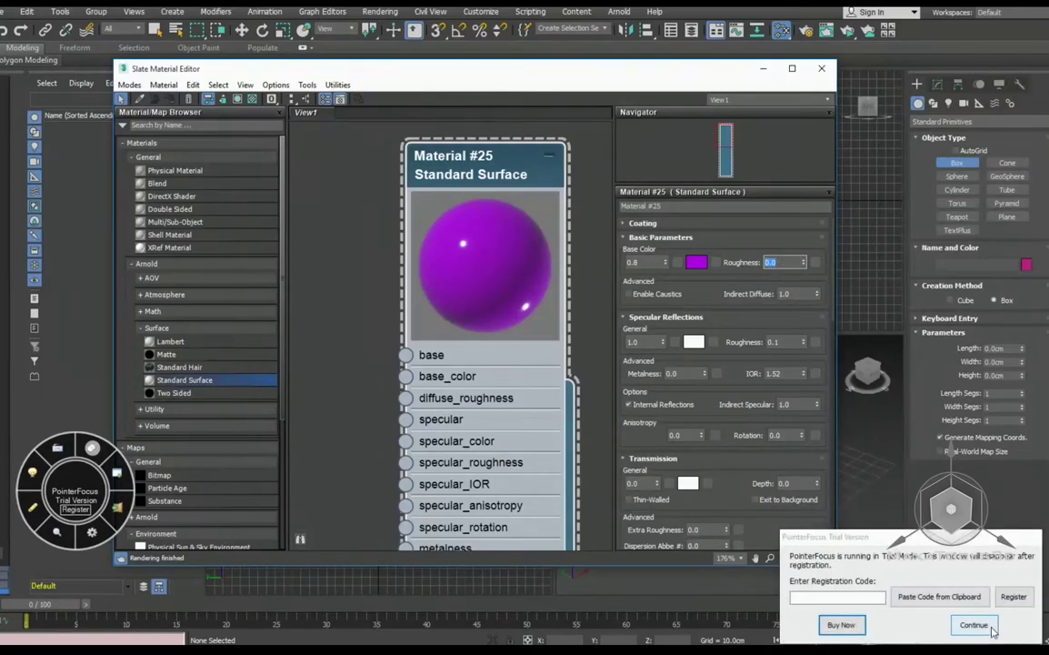
click(891, 568)
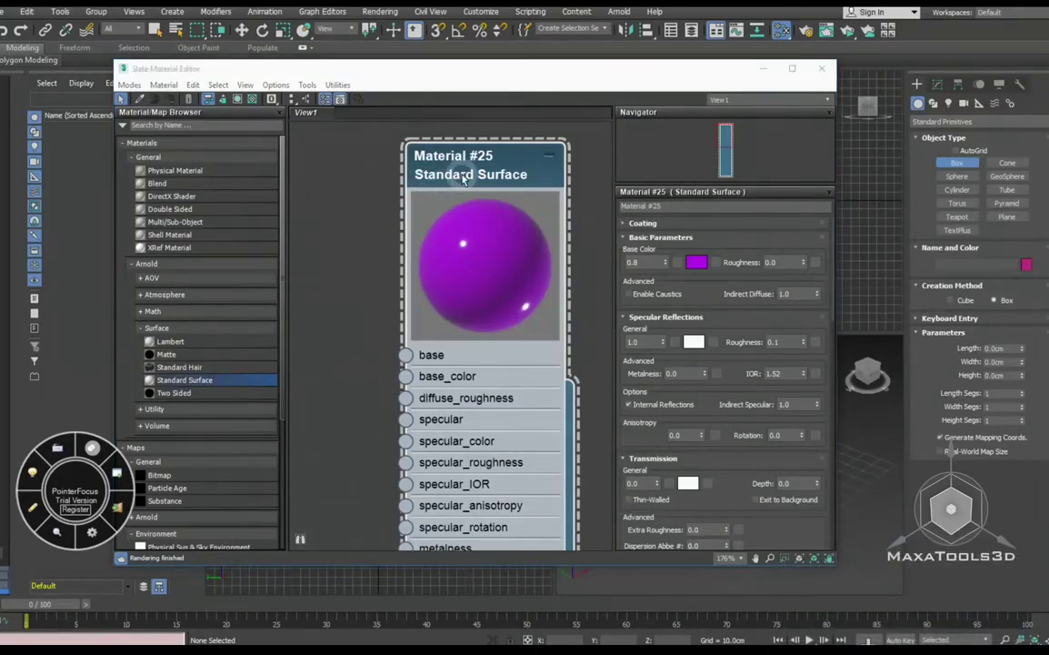
drag(373, 268, 367, 251)
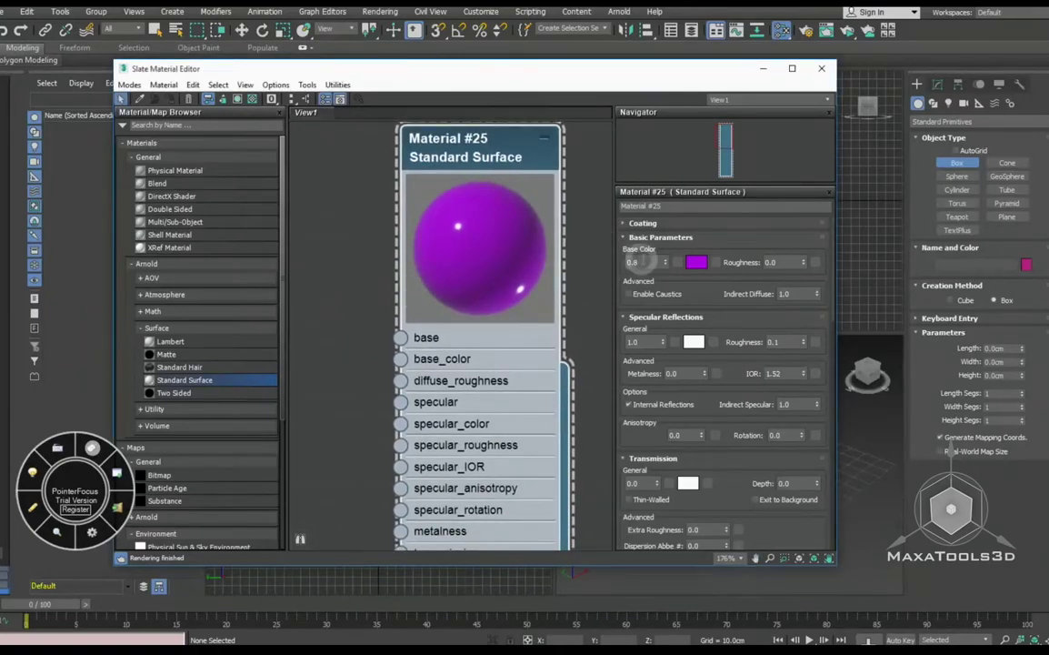
drag(524, 377, 533, 340)
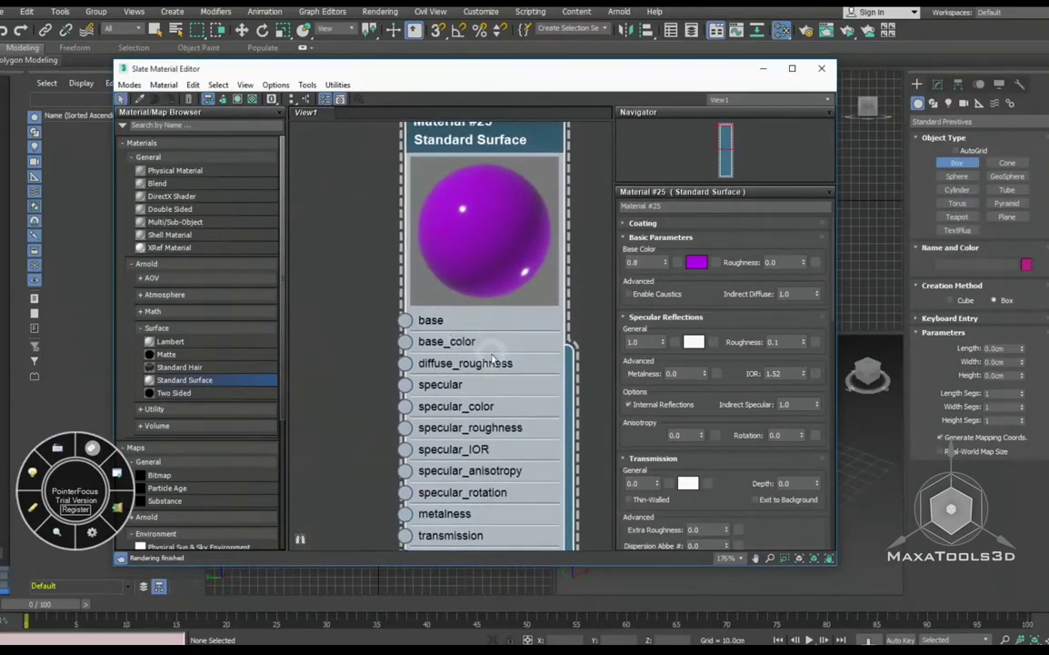
drag(454, 318, 456, 287)
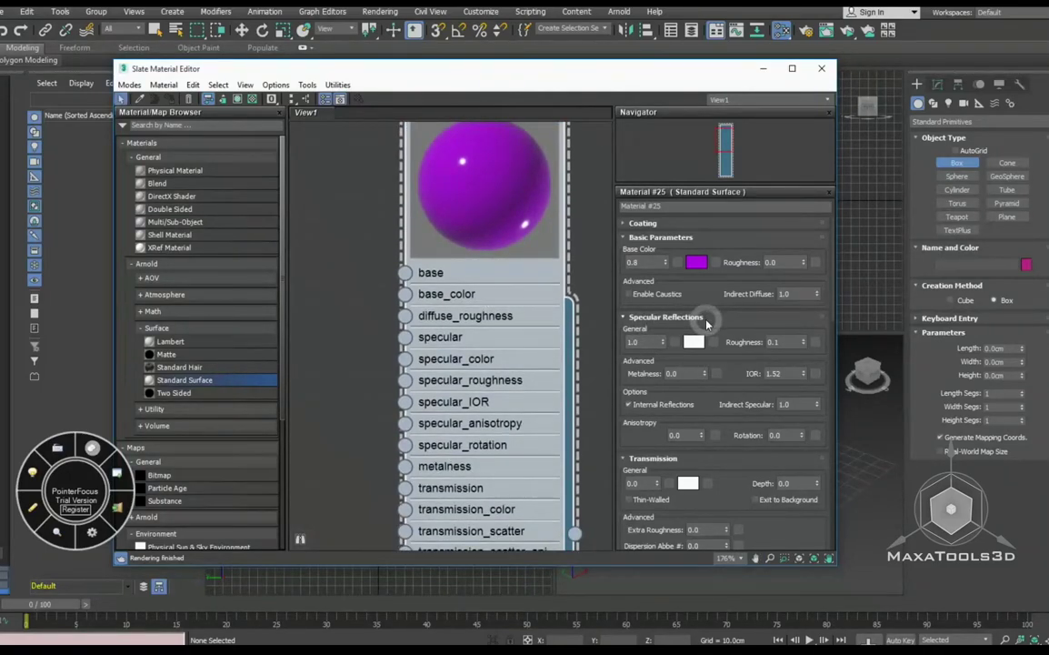
drag(465, 319, 458, 368)
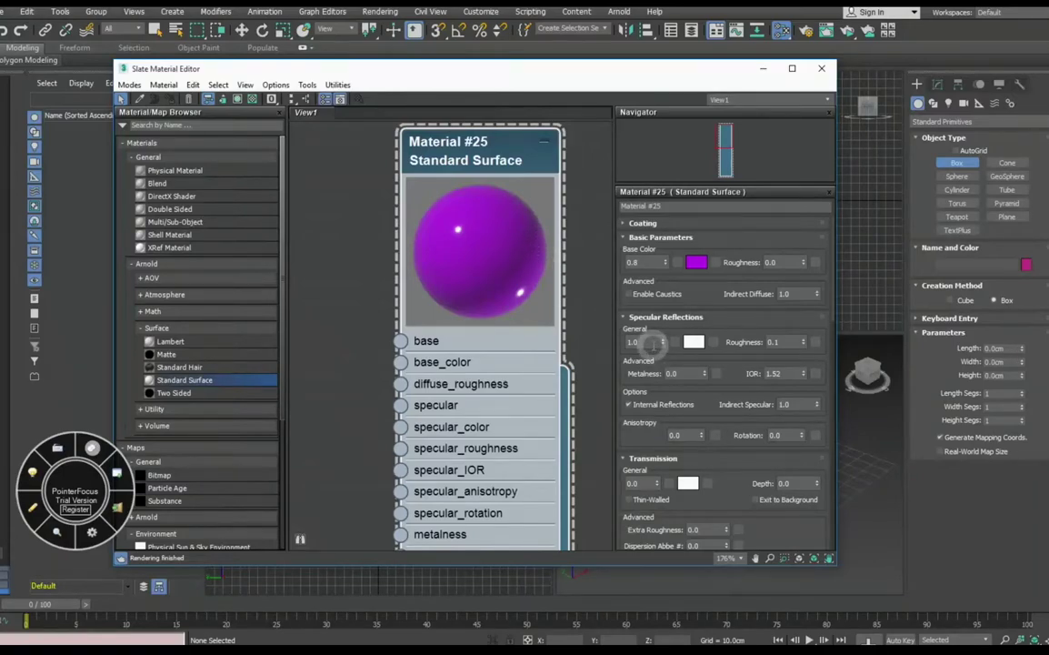
click(653, 343)
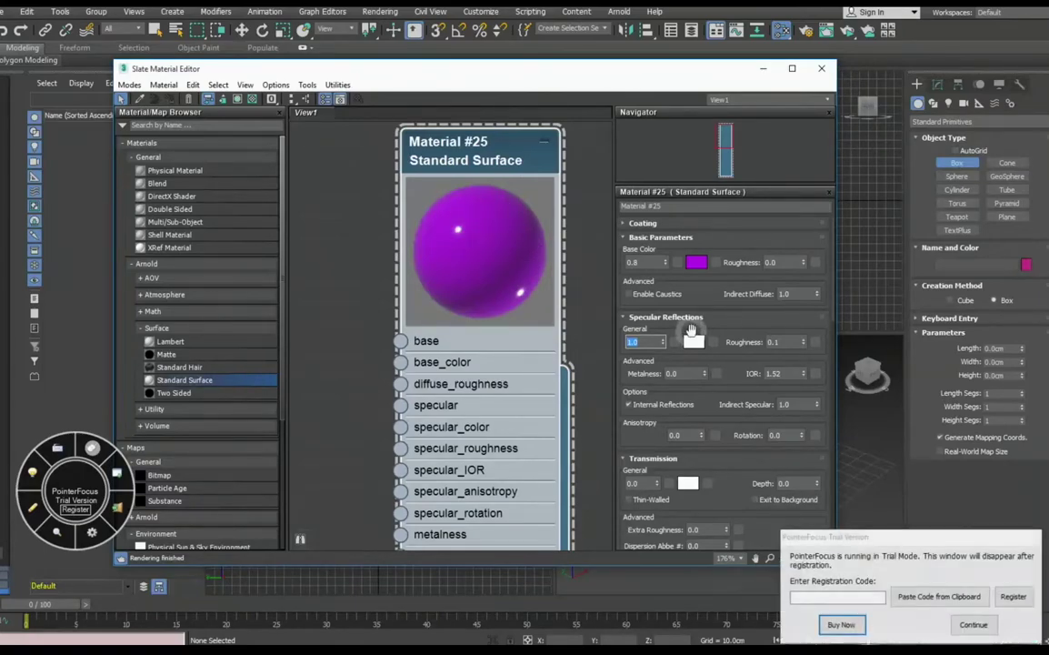
click(974, 625)
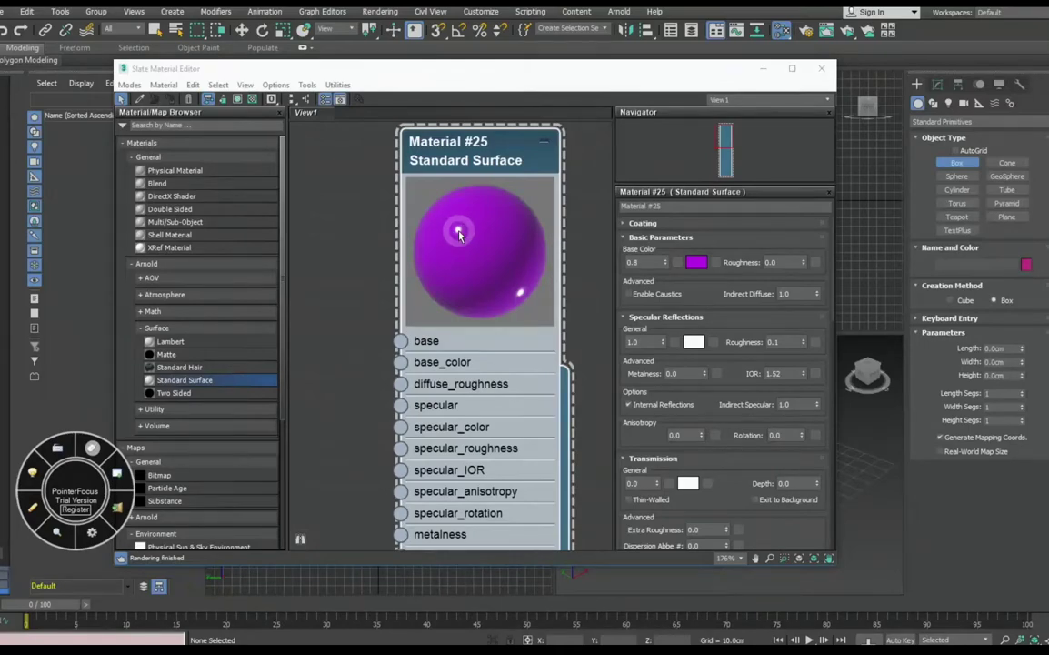
key(F10)
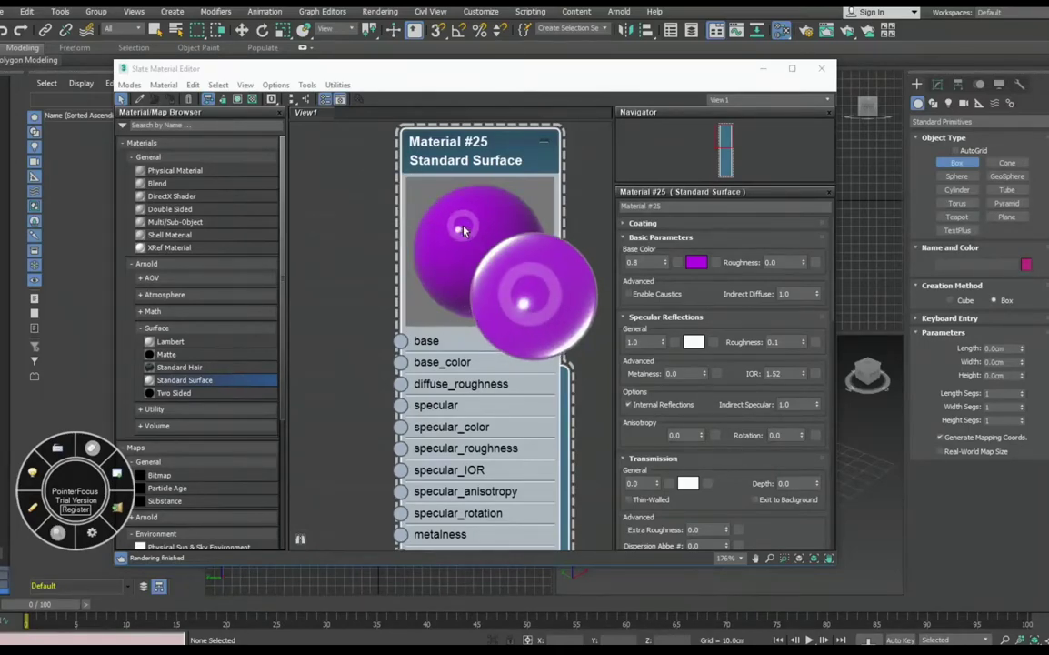
key(F10)
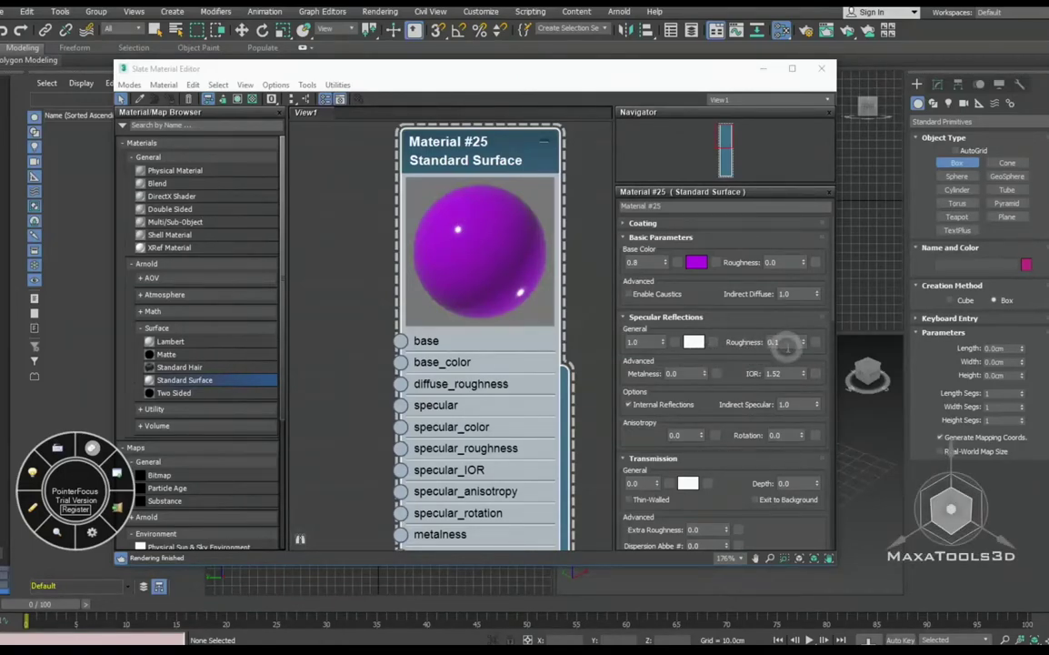
- Set Material #25's specular Roughness to 0.5 for a softer highlight
double_click(774, 342)
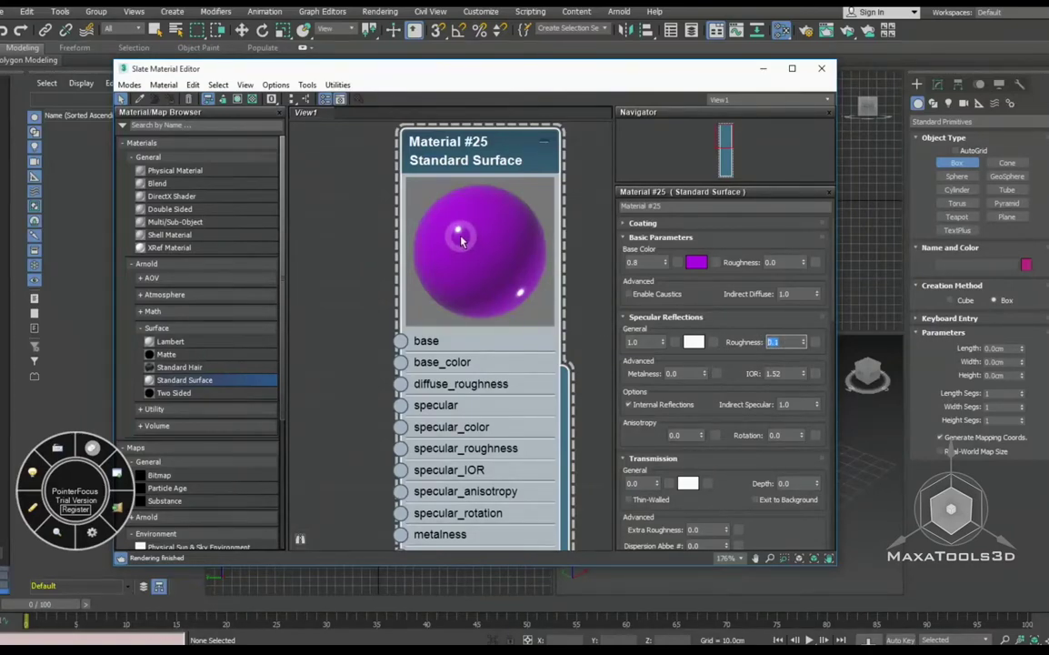
click(797, 342)
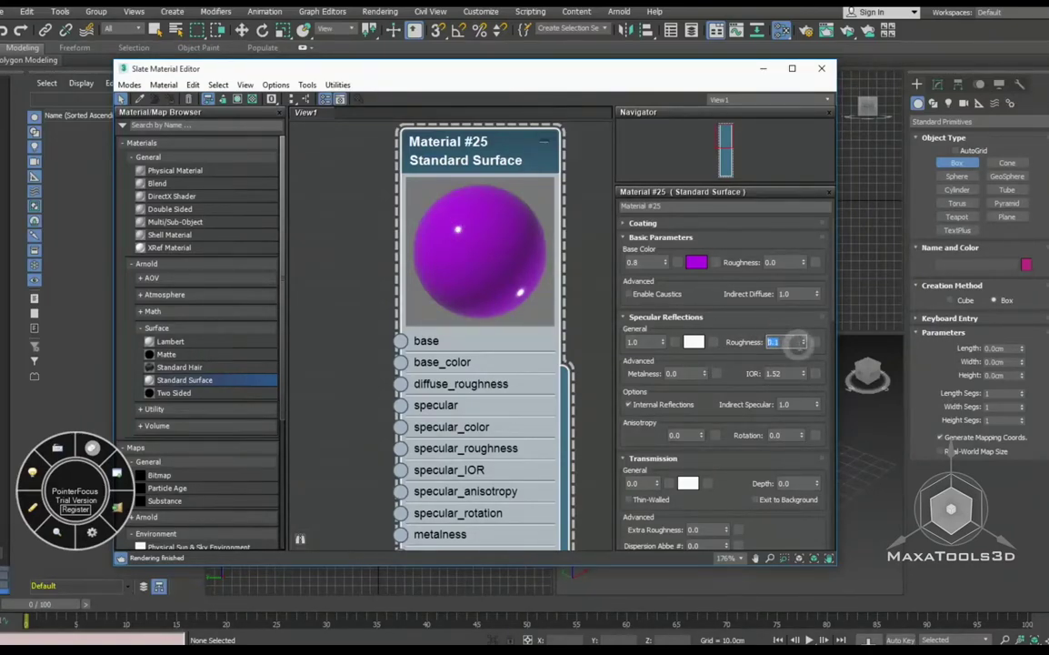
mouse_move(804, 344)
mouse_down()
mouse_move(797, 306)
mouse_move(792, 344)
mouse_move(793, 319)
mouse_up()
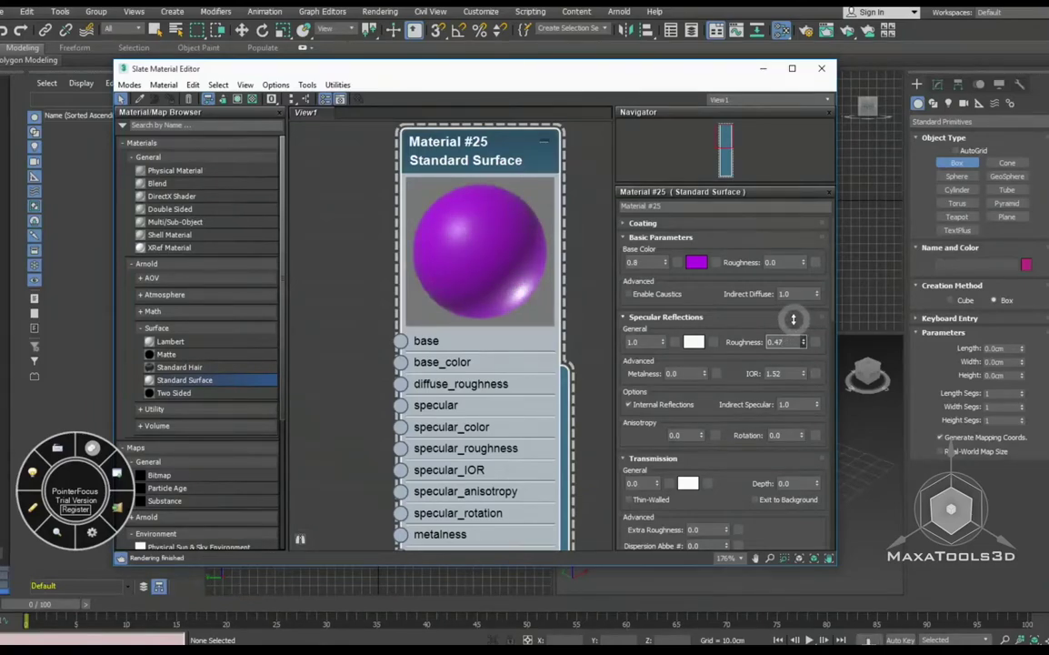
double_click(775, 342)
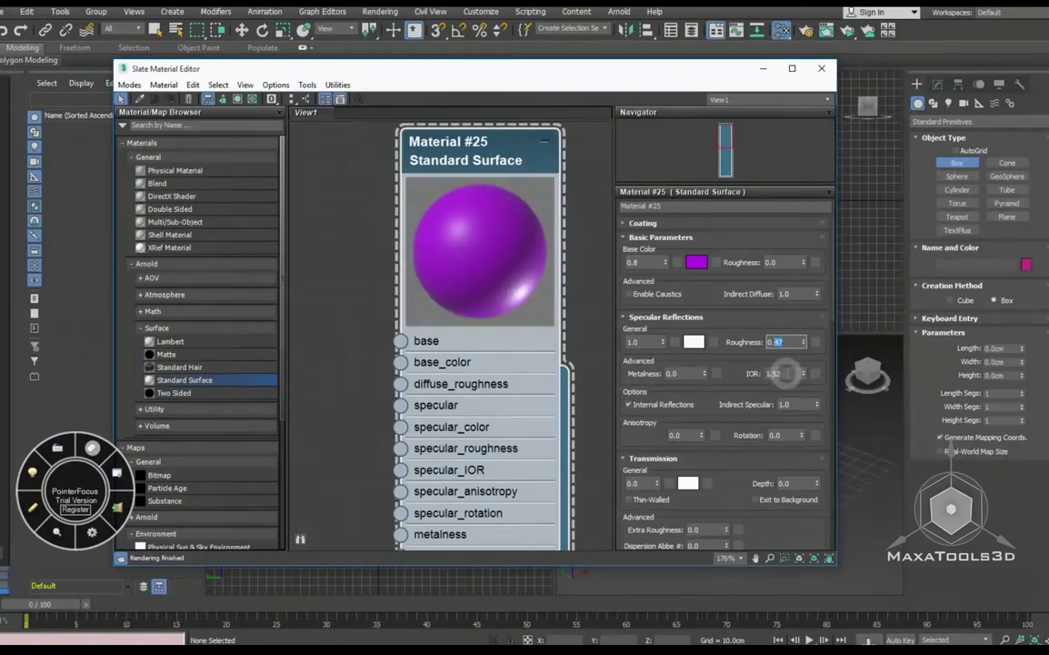
text(0.5)
key(Return)
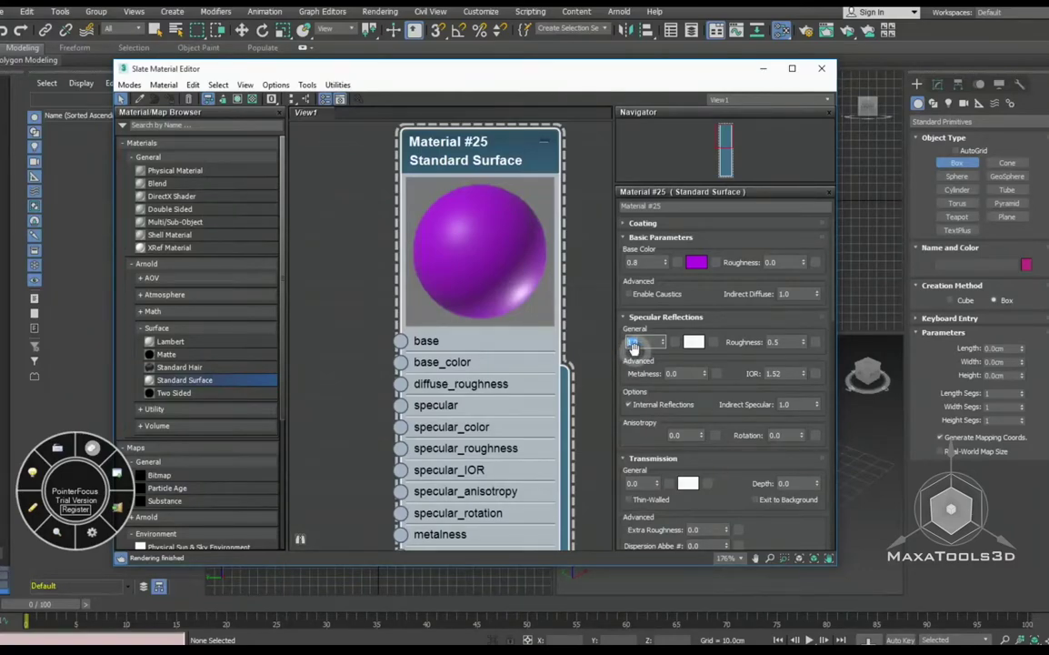
- Clear the trial reminder and re-centre the material node in the view
drag(634, 347, 619, 343)
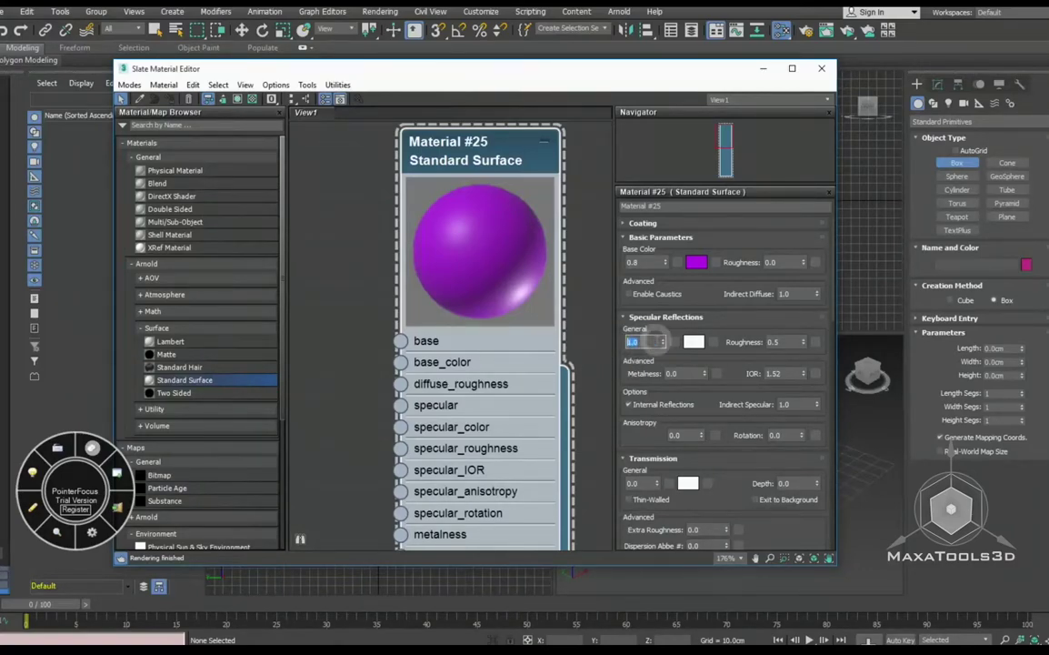
double_click(775, 342)
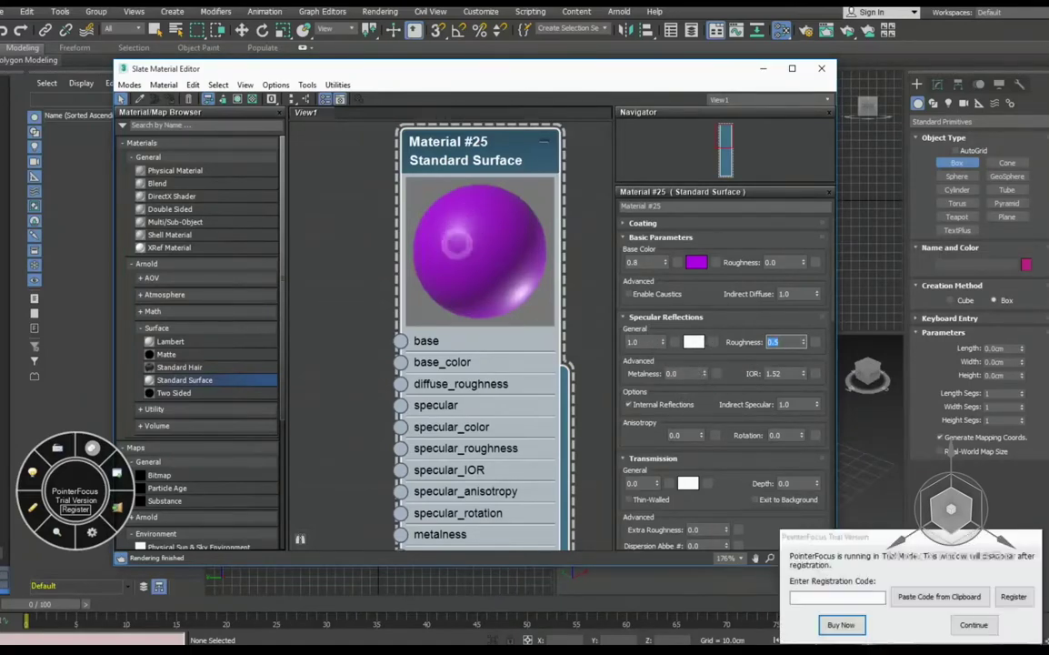
click(975, 624)
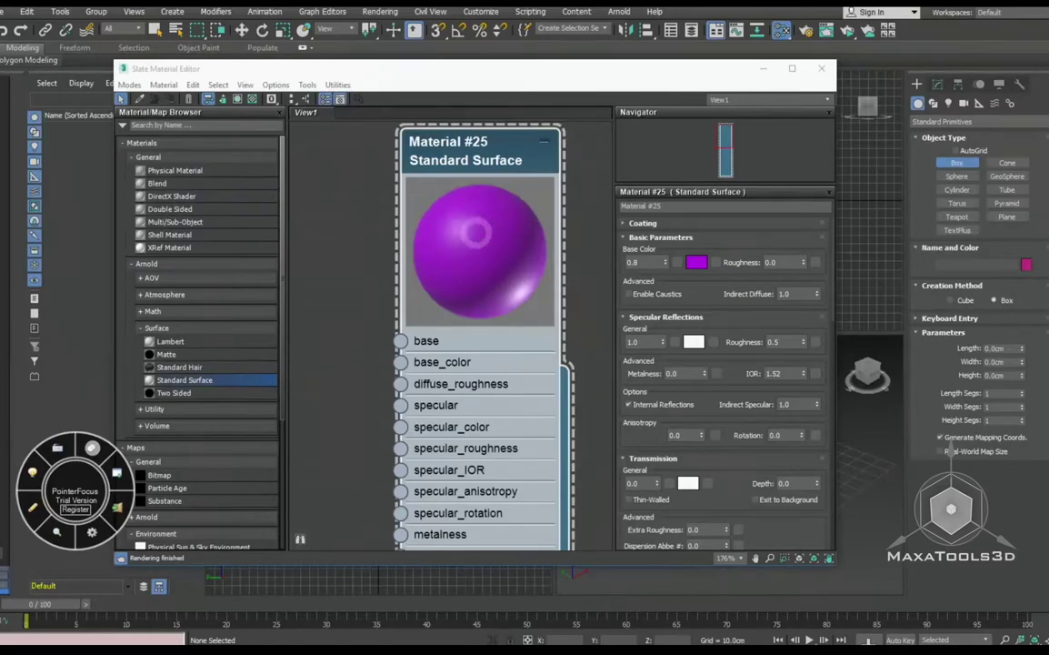
middle_drag(488, 253, 495, 246)
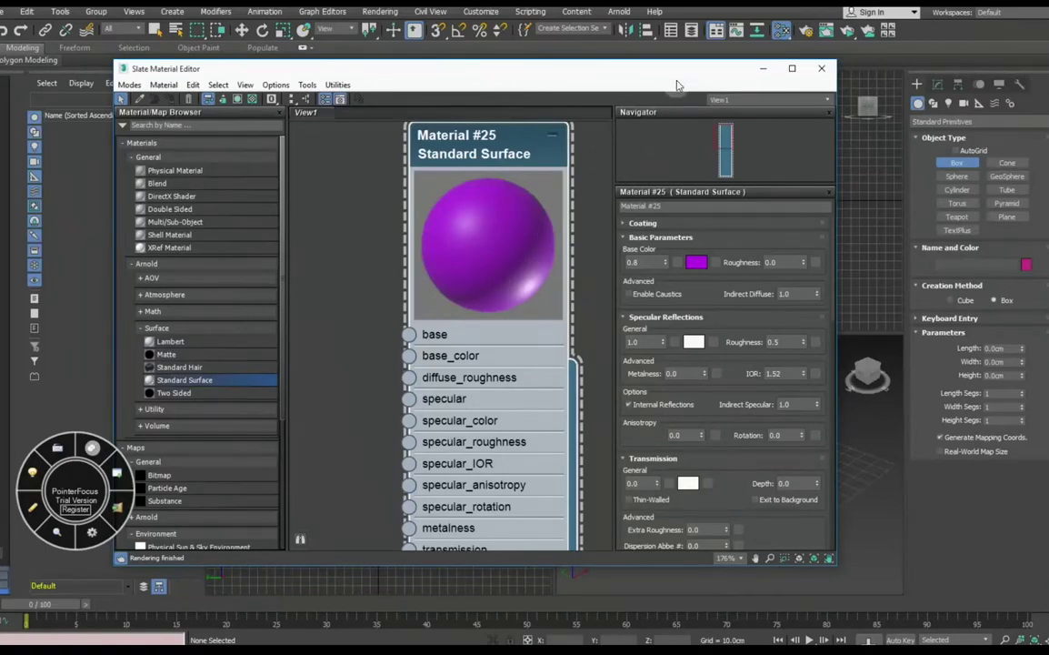
- Create a ground Plane and a Teapot on it in the Perspective view
drag(611, 80, 356, 104)
click(1007, 216)
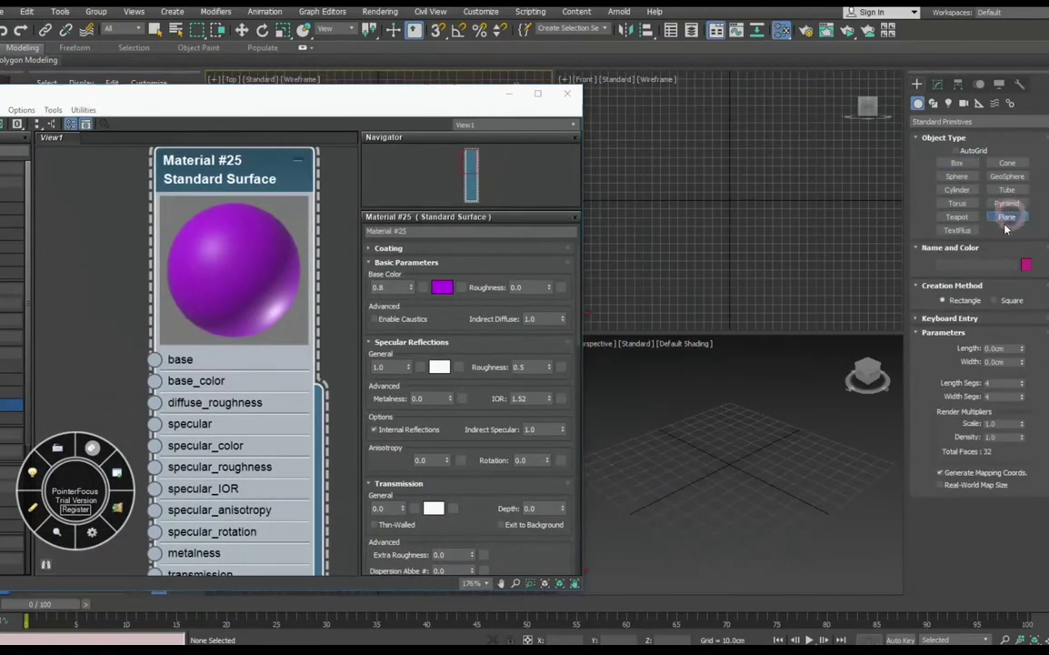
drag(727, 396, 725, 592)
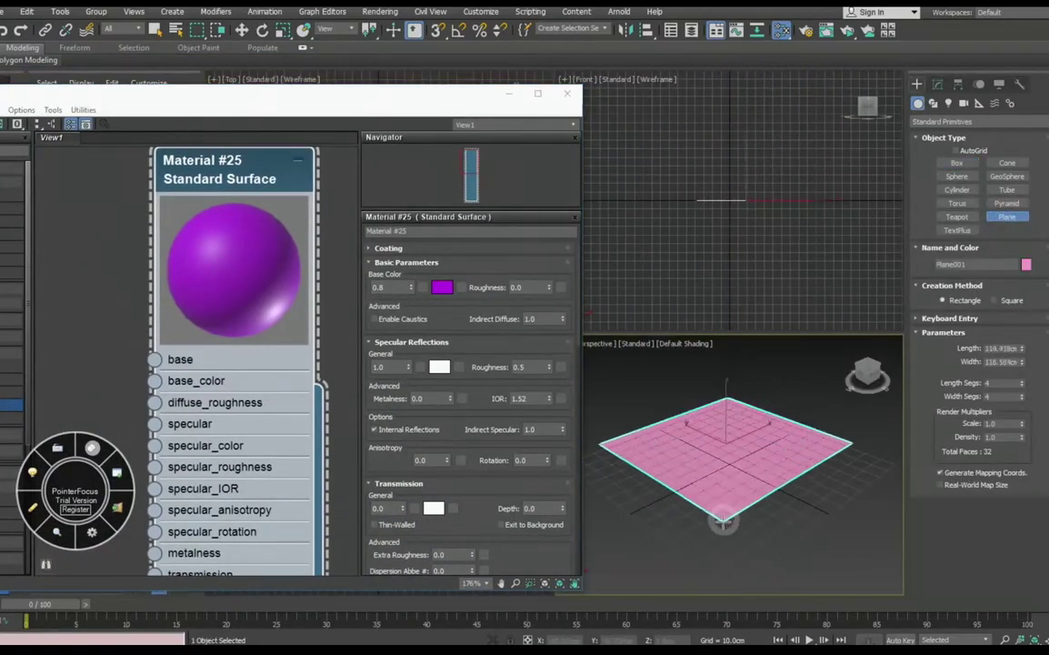
click(957, 216)
drag(727, 462, 657, 391)
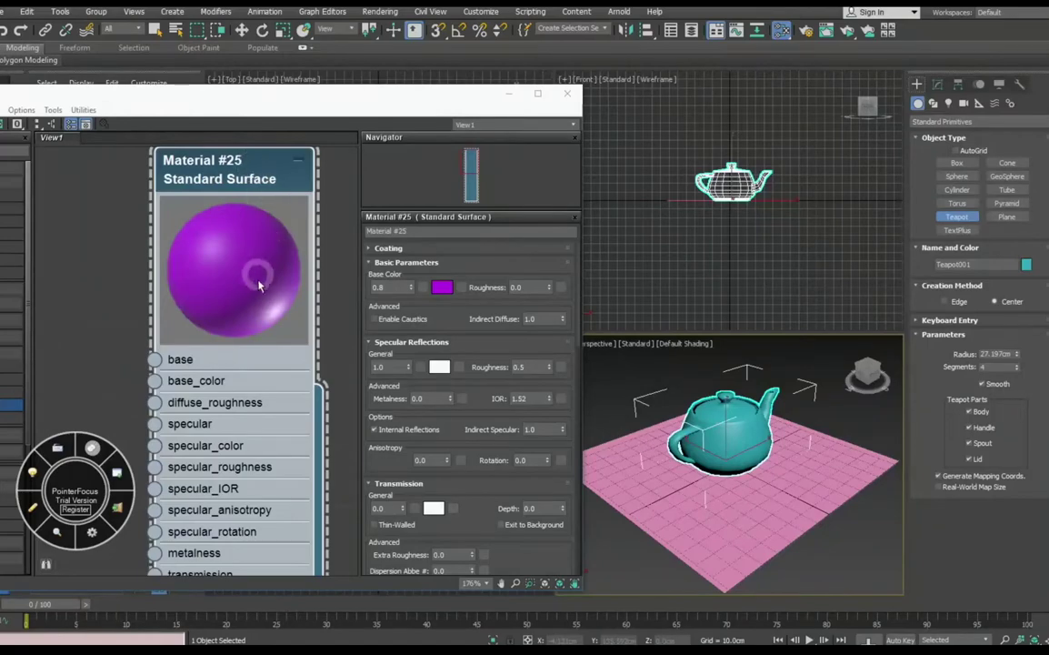
- Wire Material #25's output onto the plane to make it purple
middle_drag(233, 249, 218, 156)
middle_drag(277, 330, 255, 226)
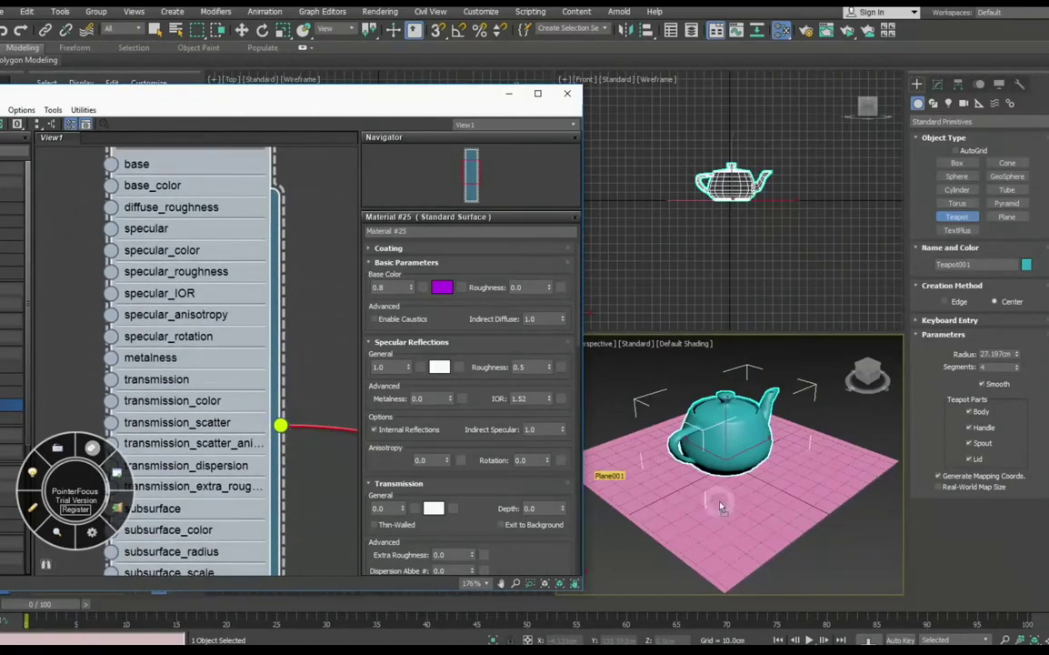
drag(320, 425, 649, 452)
middle_drag(252, 273, 274, 351)
drag(396, 101, 591, 89)
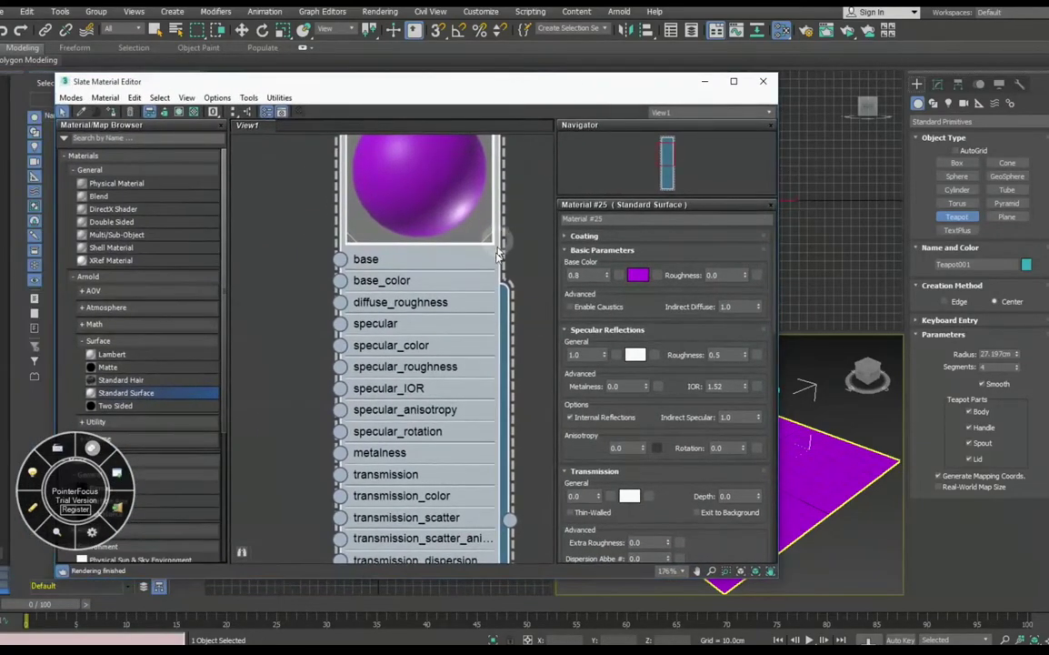
- Render a test frame of the teapot on the purple plane, then close it
middle_drag(273, 273, 267, 326)
click(852, 34)
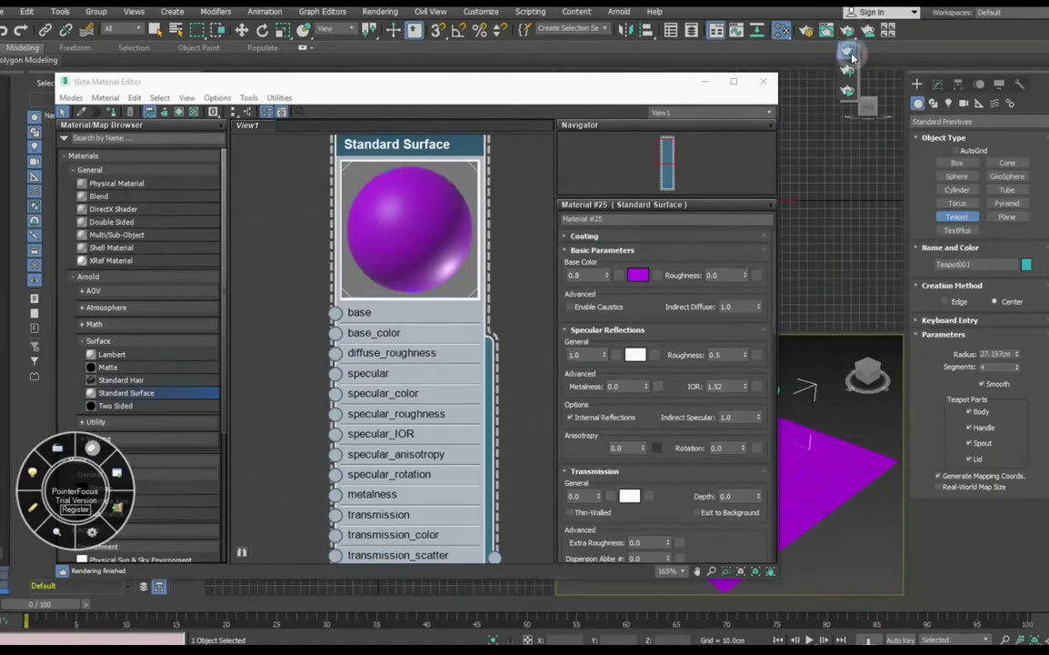
click(852, 57)
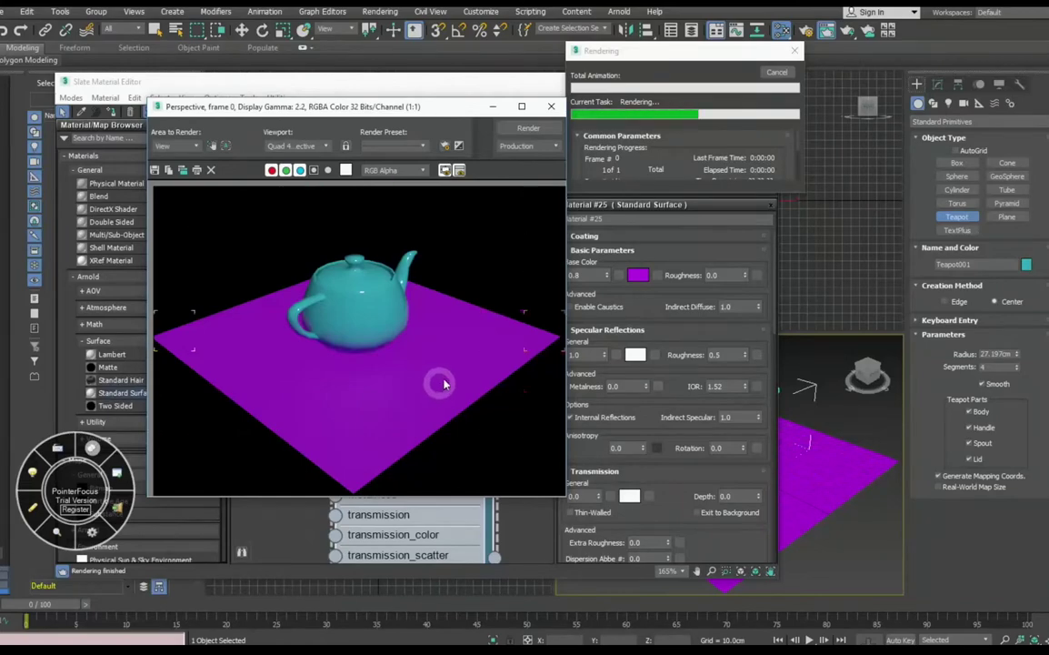
click(552, 108)
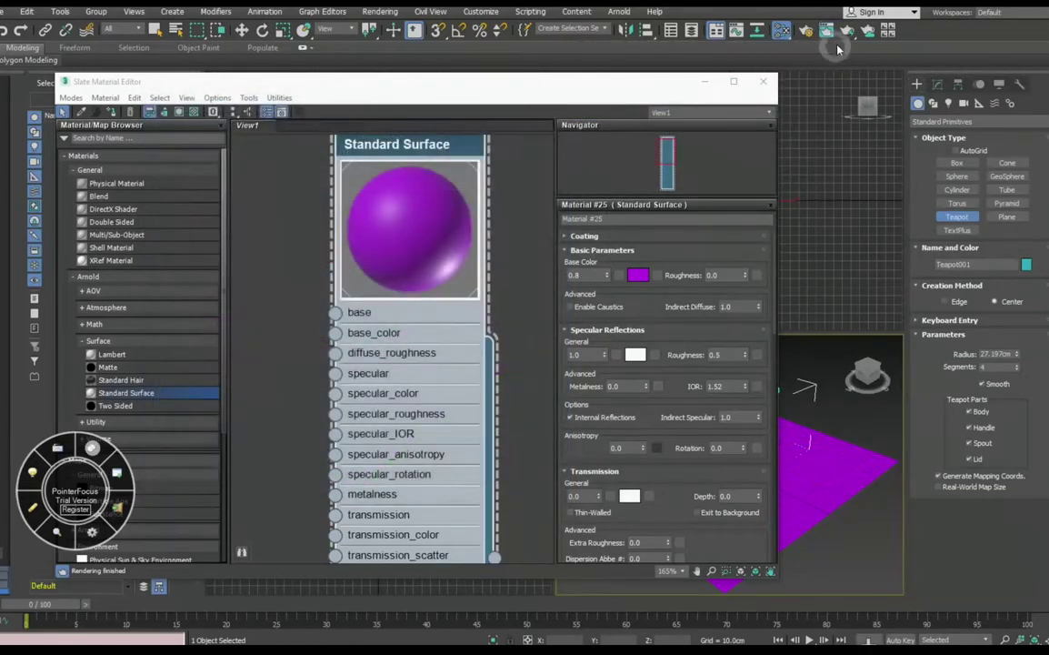
- Start ActiveShade, close the Slate editor, and float the render over the left viewports
click(859, 89)
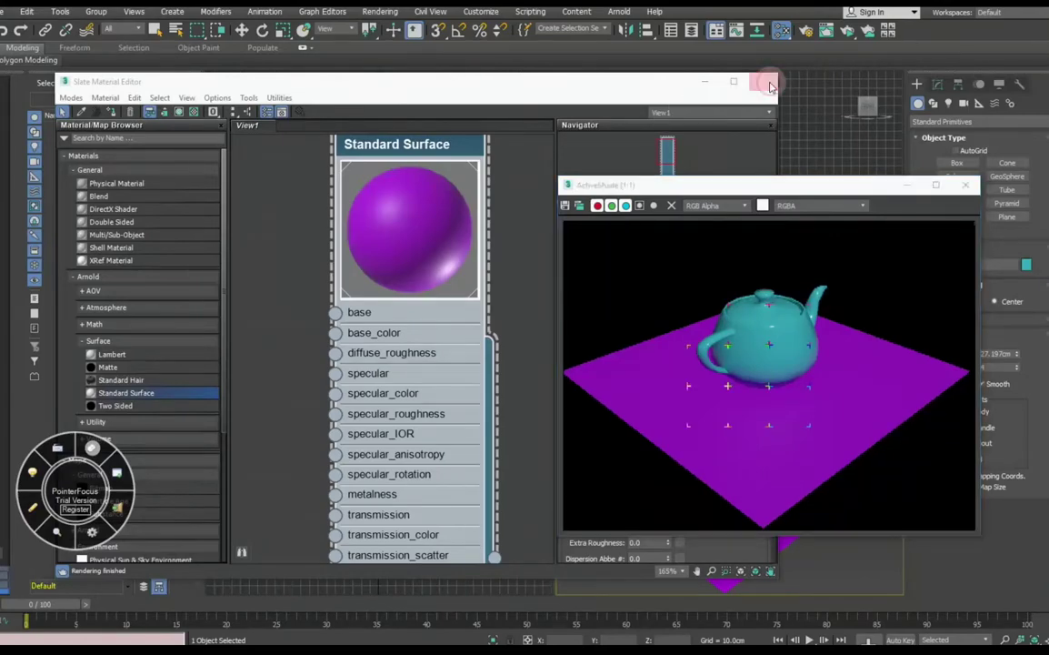
click(714, 195)
click(765, 83)
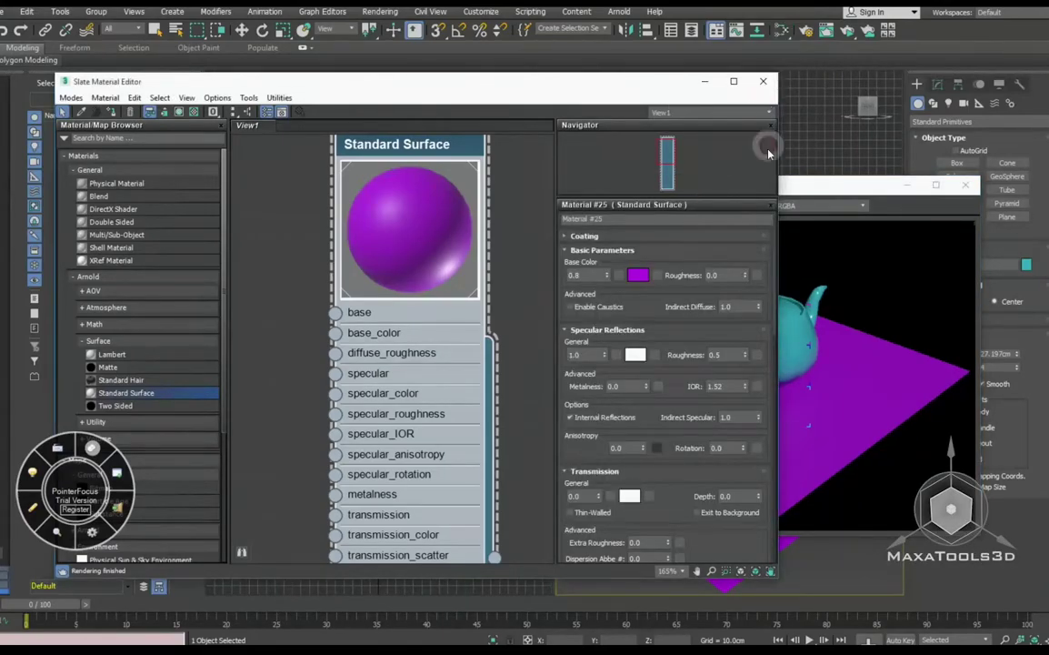
double_click(701, 184)
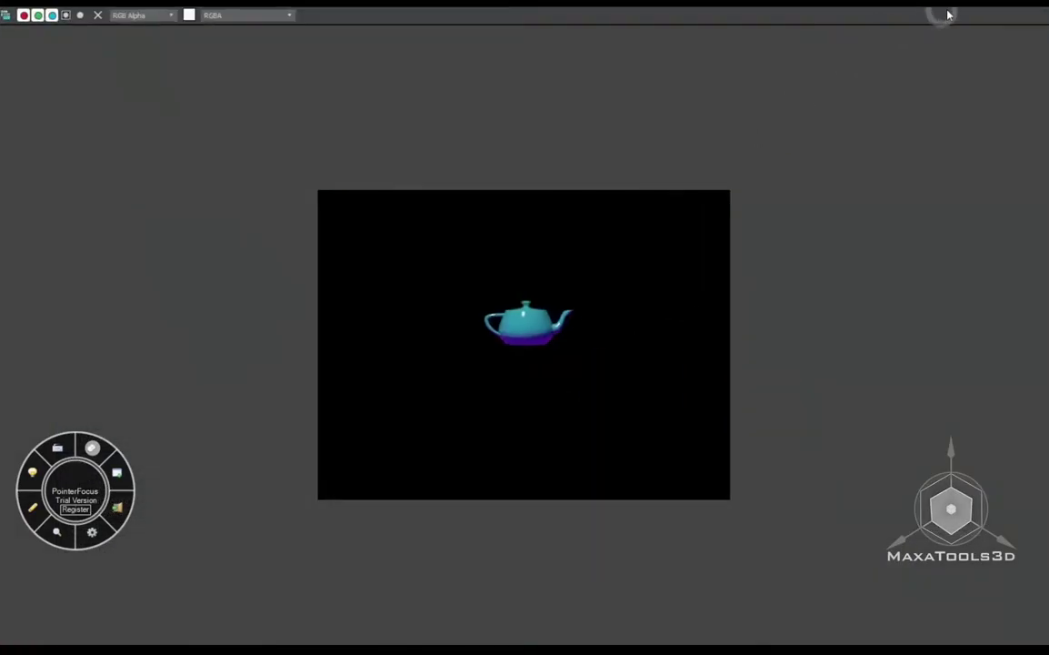
click(1016, 8)
drag(755, 187, 310, 108)
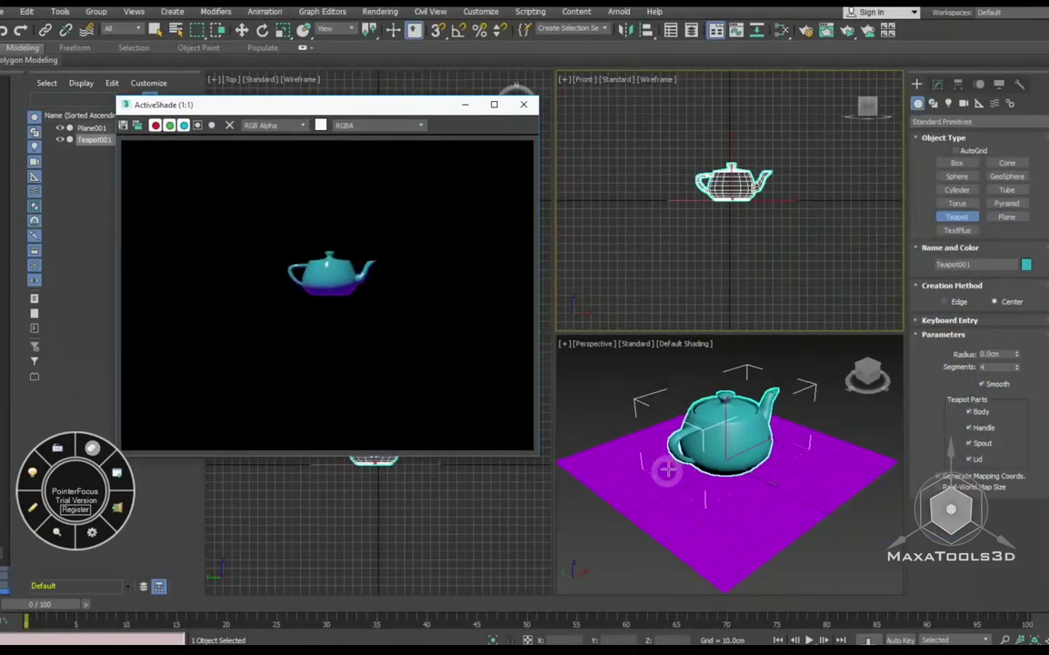
- Orbit and zoom the Perspective view around the teapot
mouse_move(656, 417)
alt+middle_down()
mouse_move(691, 432)
mouse_move(712, 425)
alt+middle_up()
scroll(712, 425, up, 5)
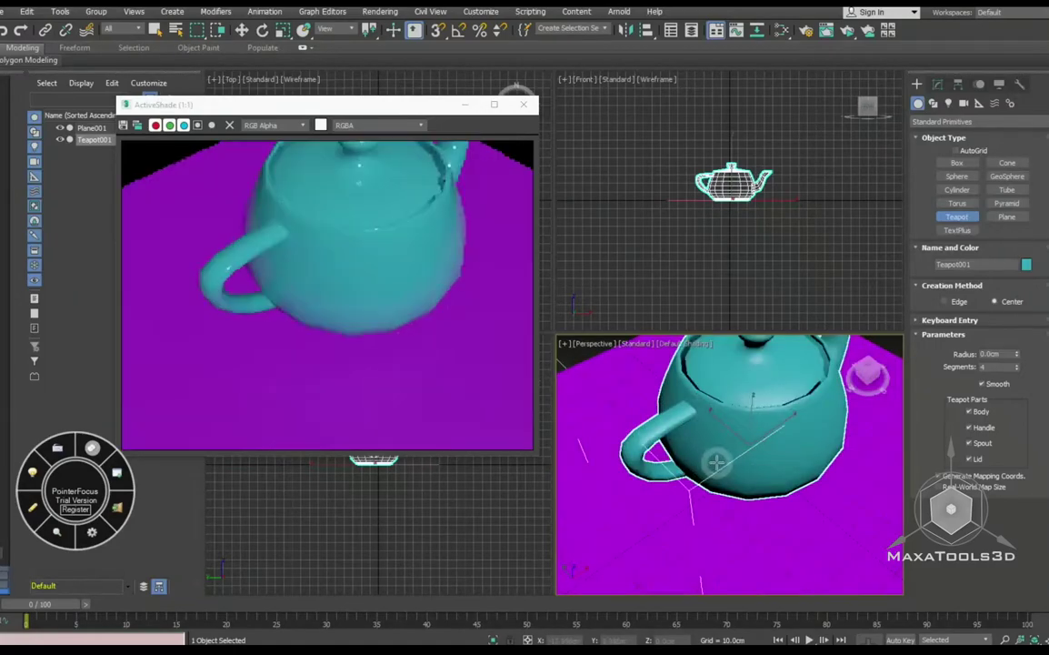
scroll(712, 425, up, 3)
scroll(712, 425, down, 5)
scroll(710, 435, up, 3)
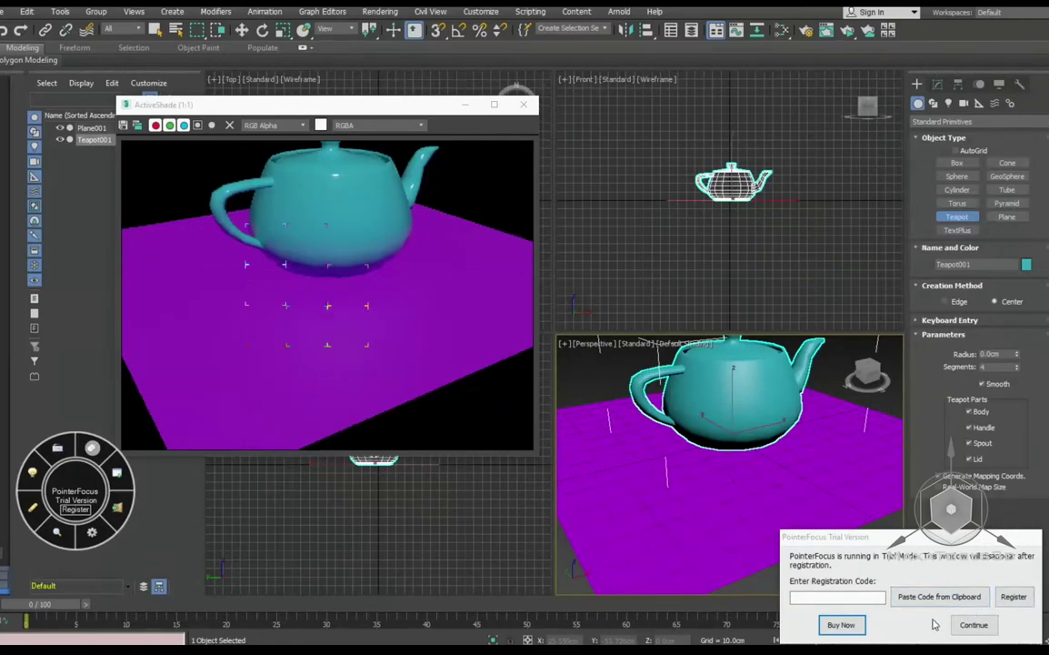
click(974, 624)
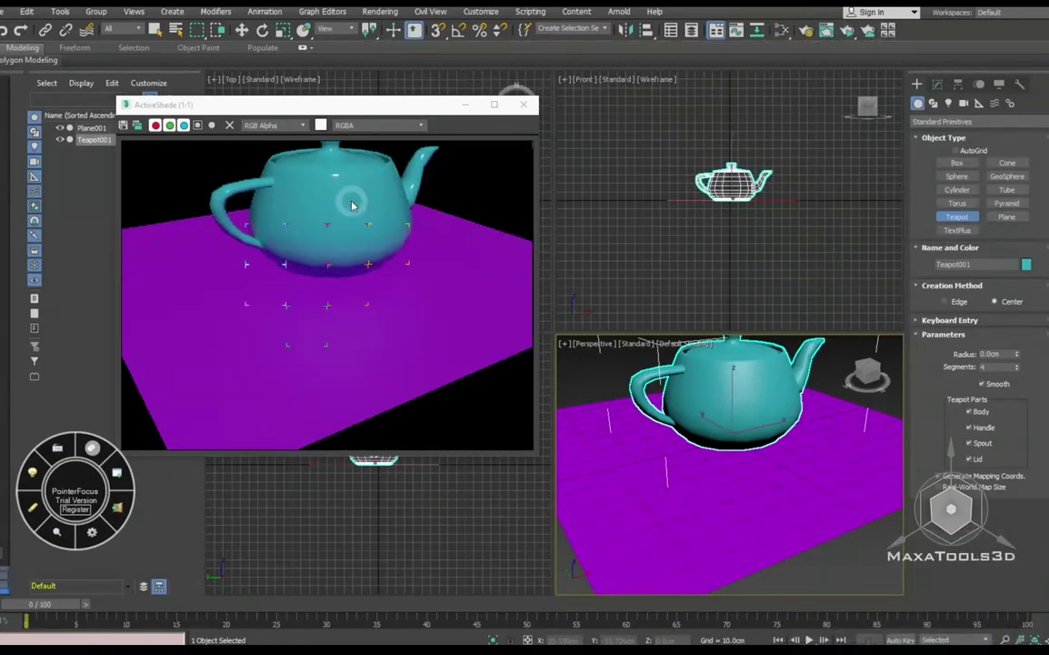
- Lower Material #25's specular Roughness from 0.5 to 0.1, then close the editor
click(781, 30)
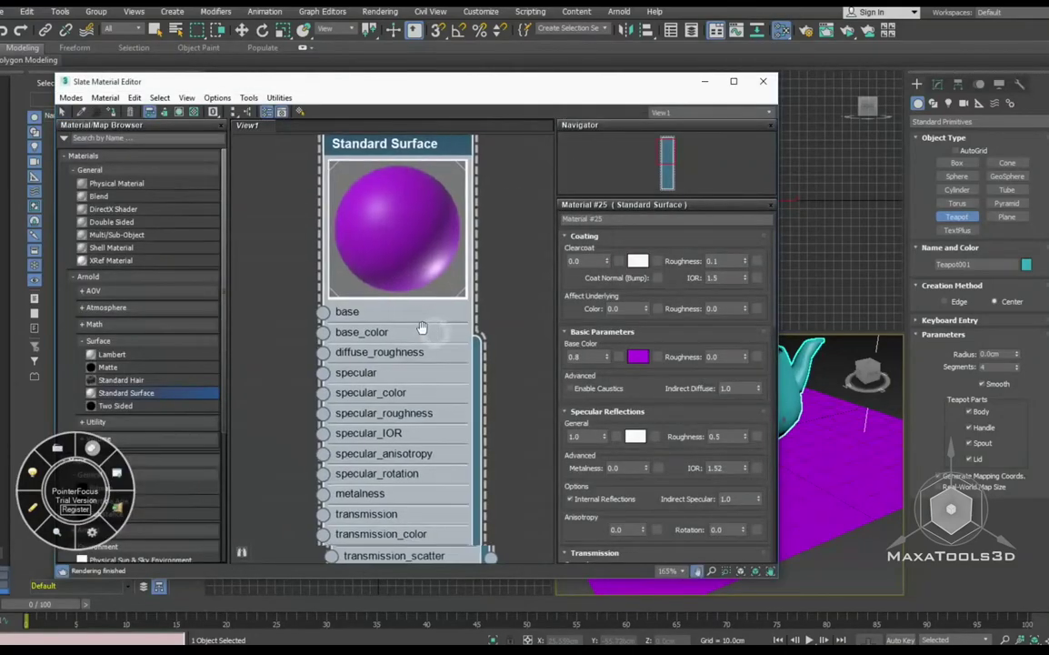
drag(422, 327, 400, 321)
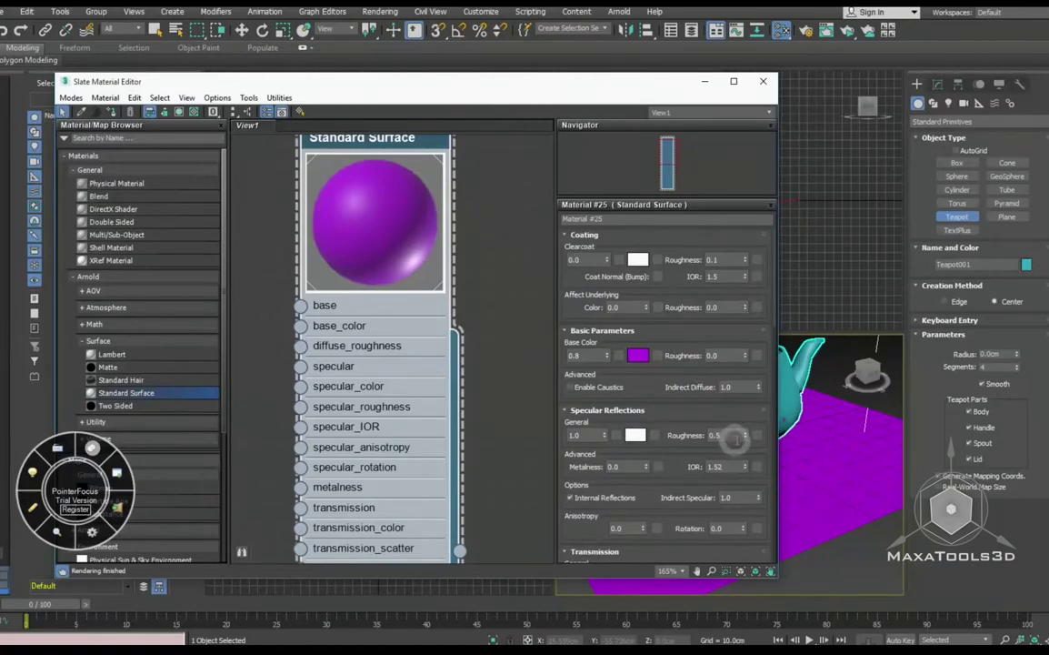
drag(746, 439, 741, 461)
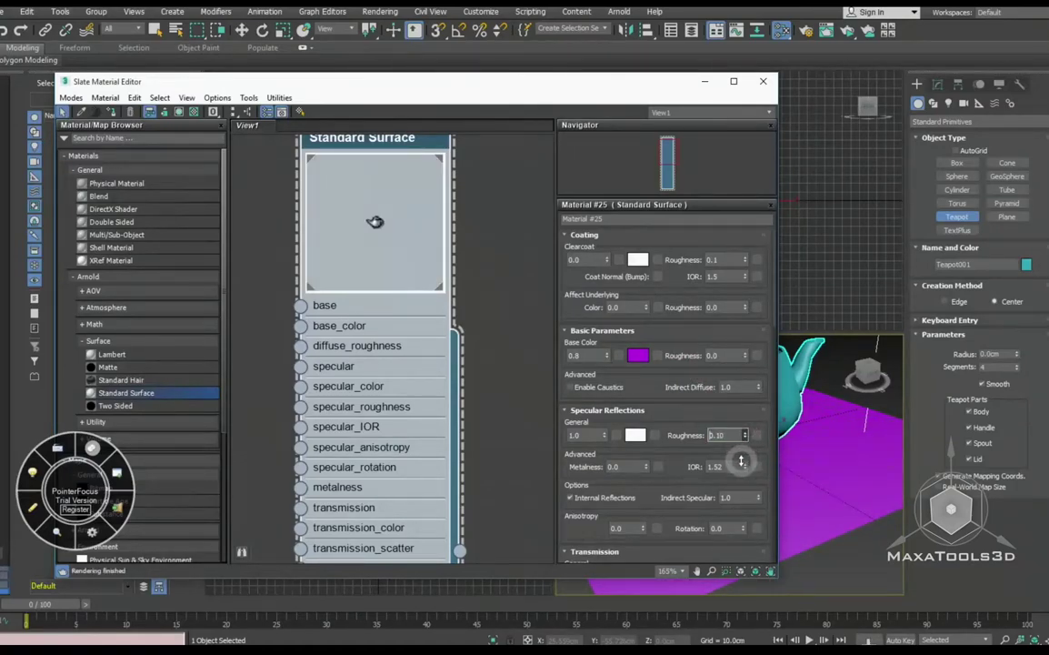
click(779, 107)
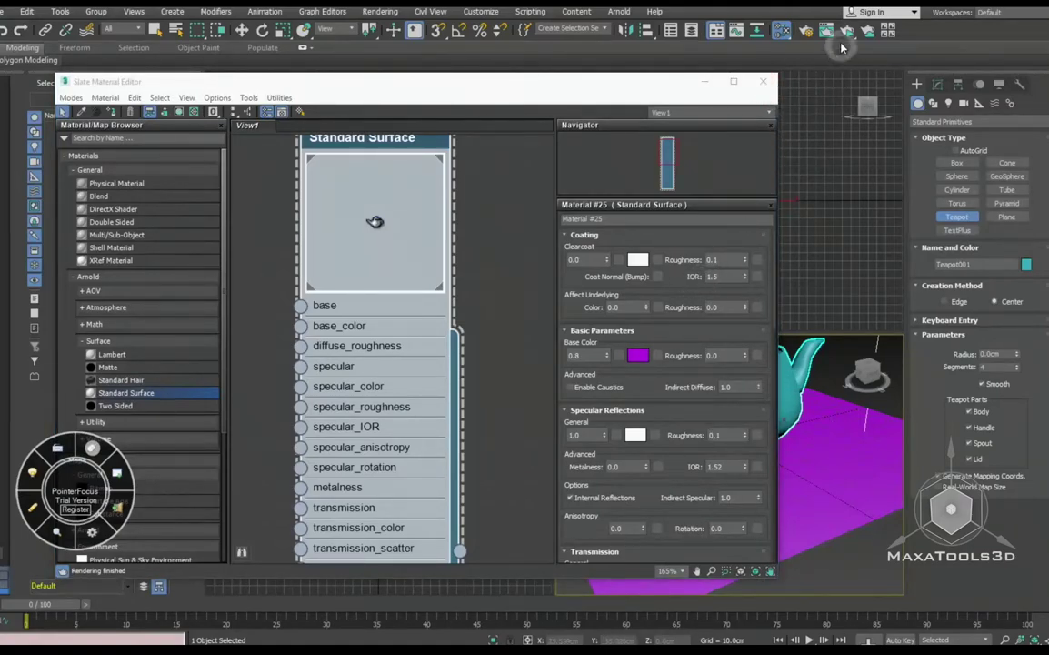
click(688, 76)
click(760, 81)
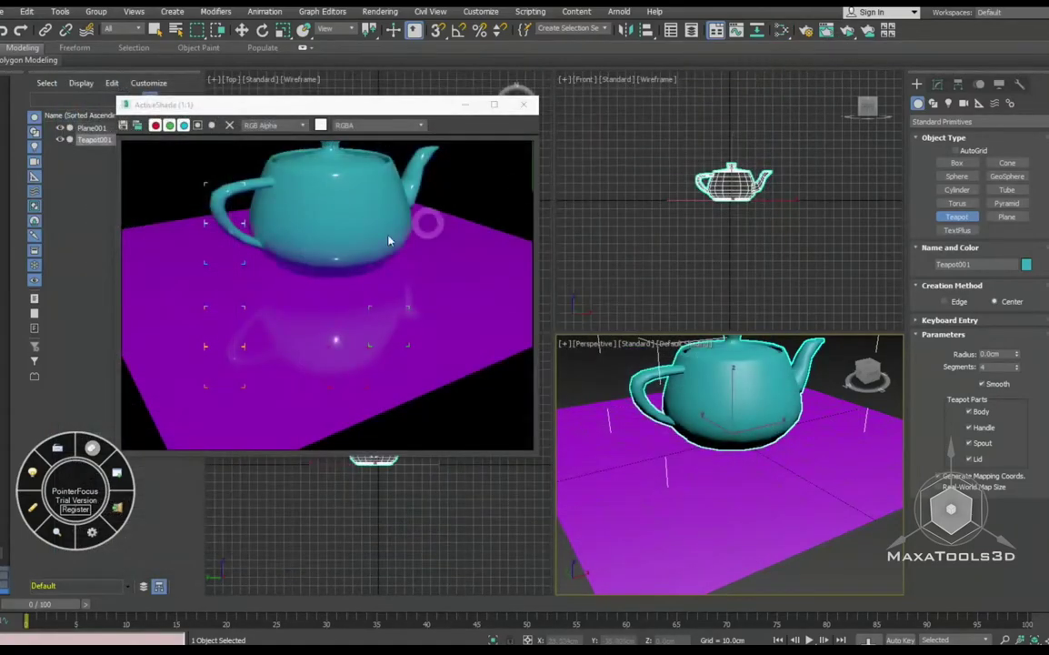
- Reopen the Slate editor, drop specular Roughness to 0.26, and move the editor below ActiveShade
click(684, 436)
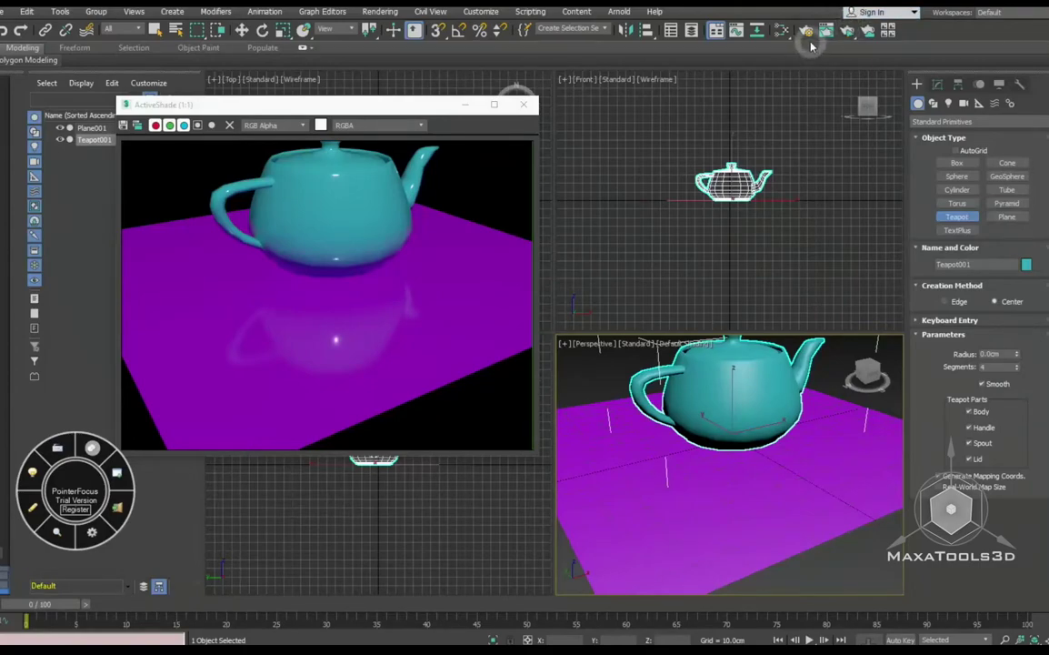
click(784, 34)
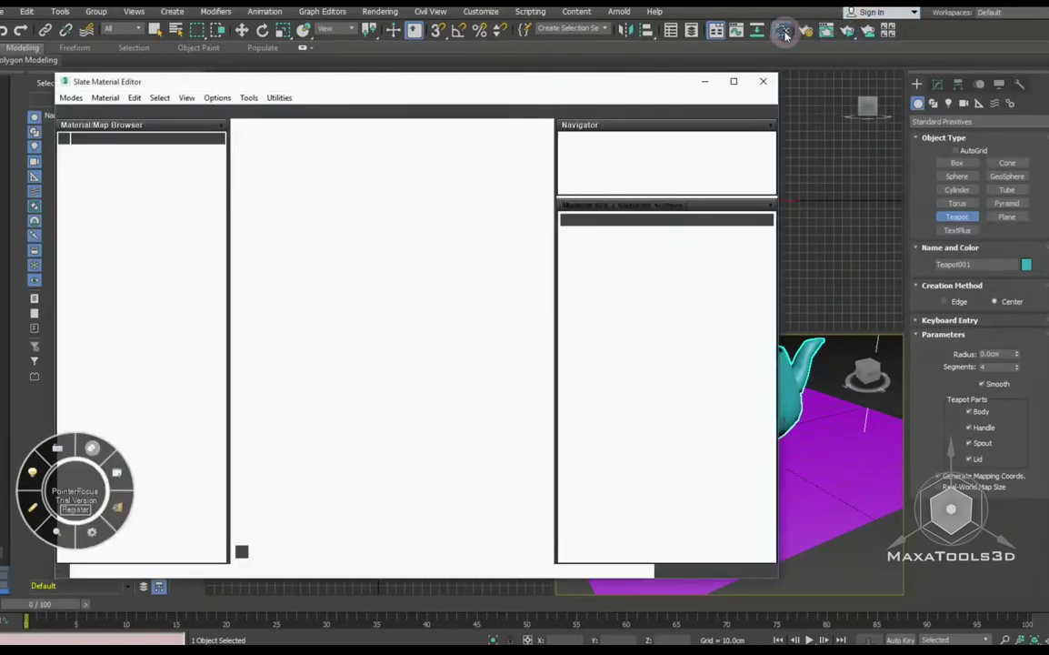
middle_drag(276, 320, 270, 293)
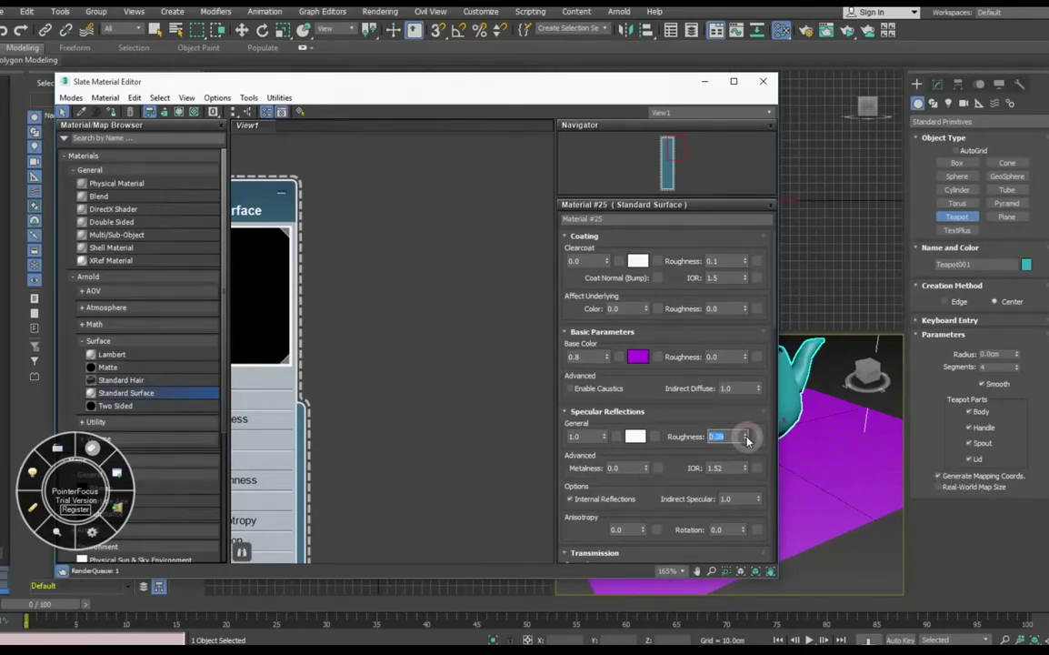
drag(747, 441, 745, 428)
drag(581, 83, 562, 413)
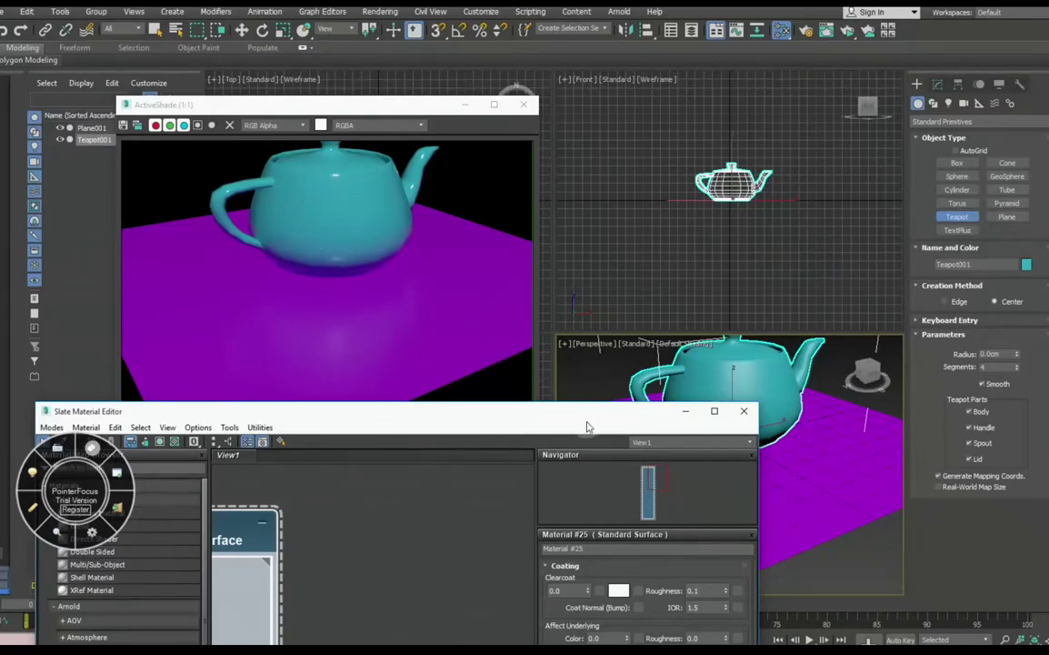
- Set specular Roughness back to 0.1 and check the sharper reflection in ActiveShade
drag(523, 419, 531, 281)
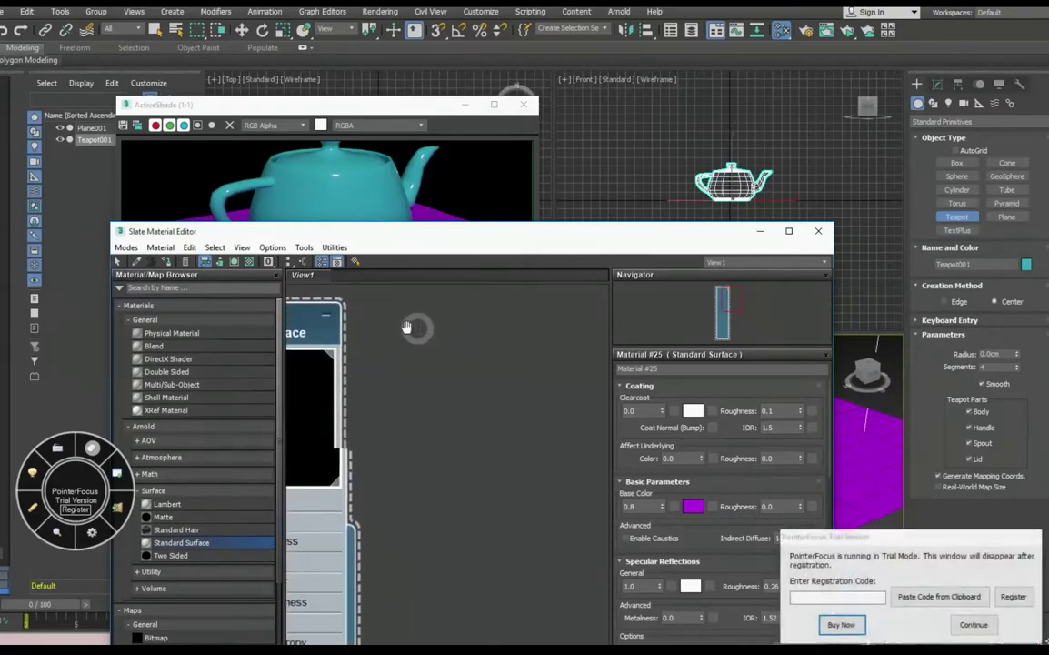
click(974, 626)
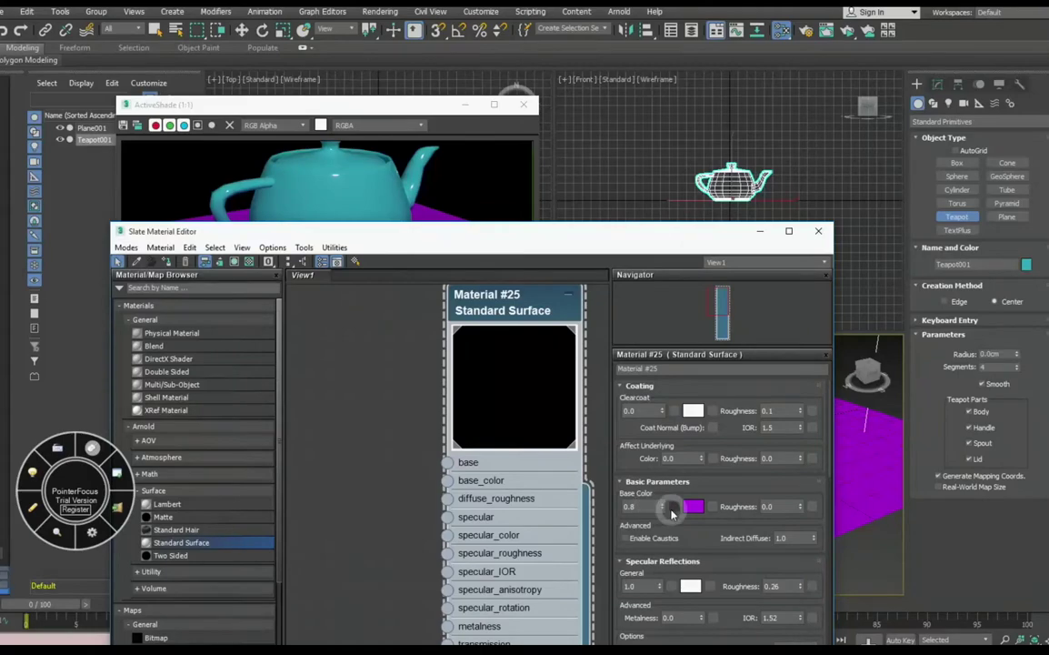
drag(704, 539, 595, 409)
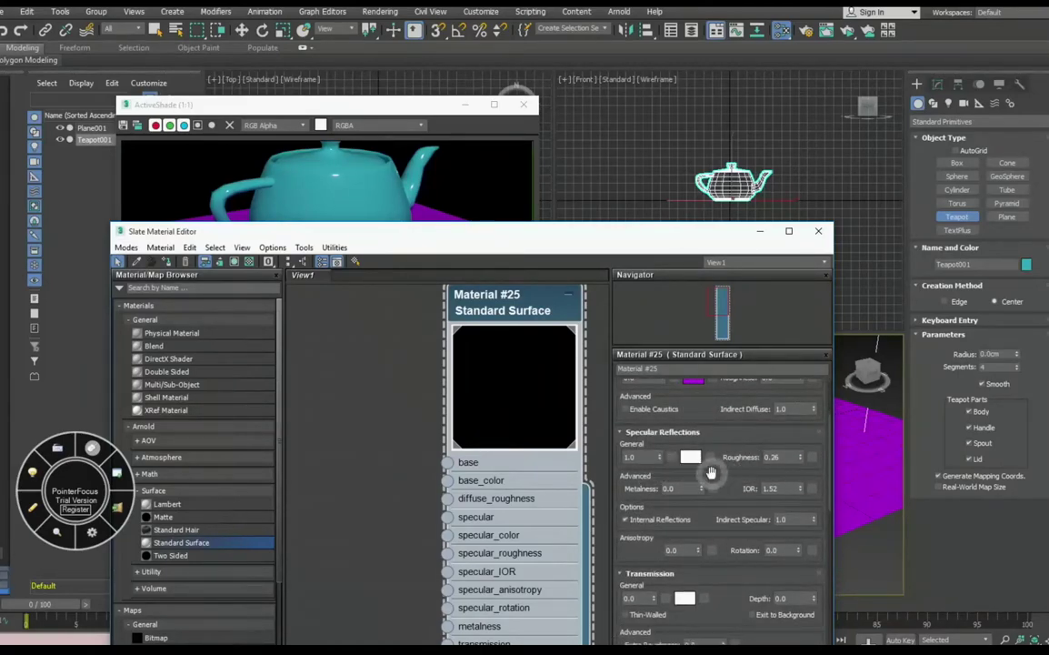
click(400, 150)
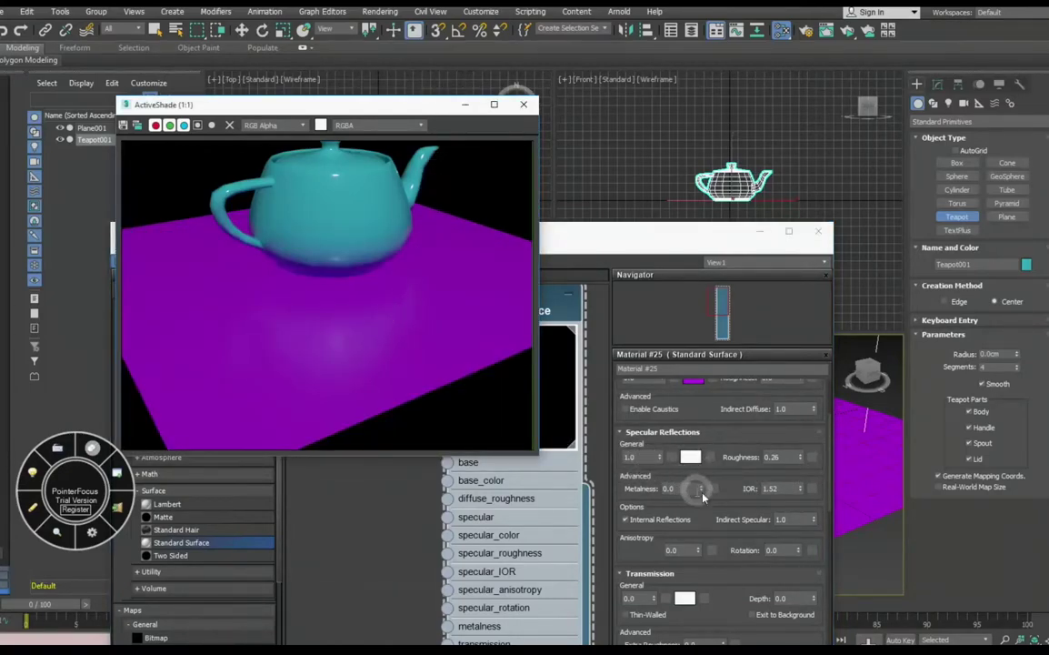
click(772, 457)
text(0.1)
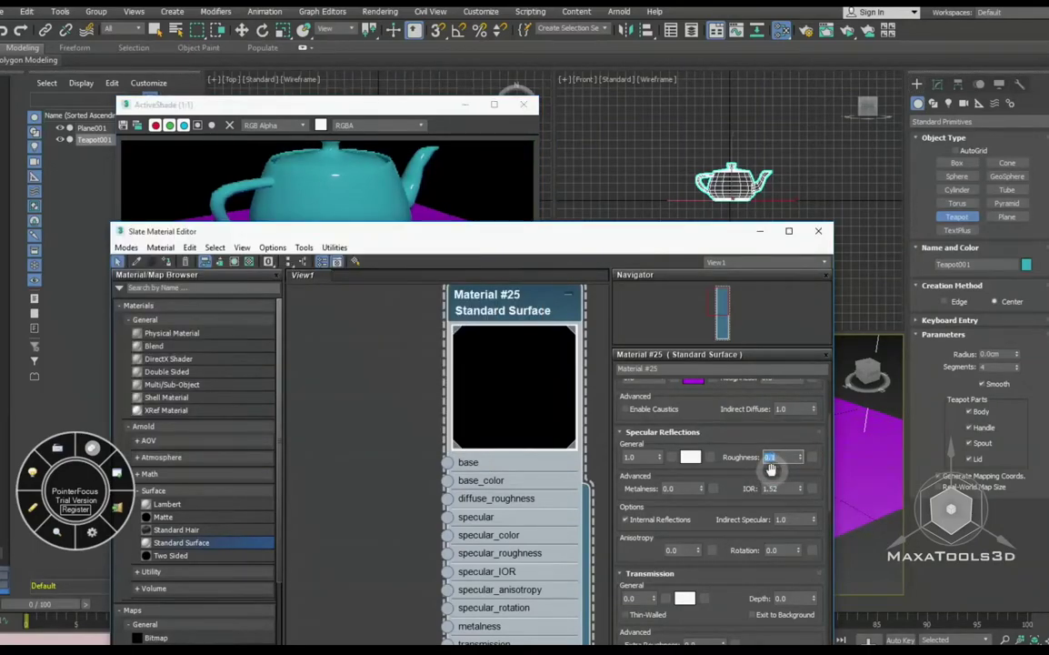
click(412, 318)
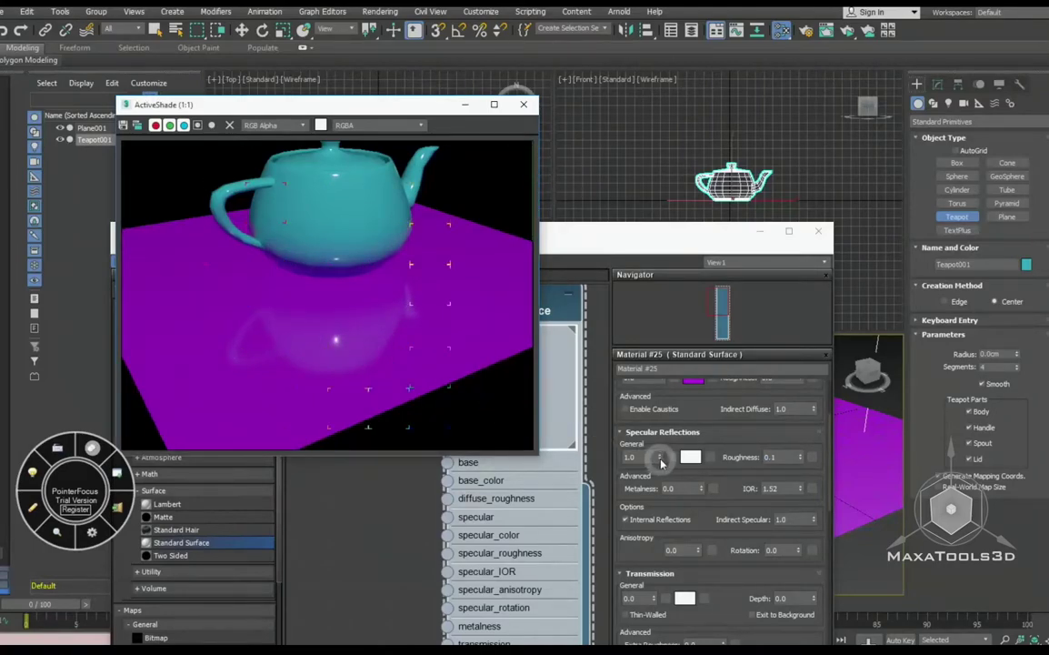
- Lower the specular weight to 0.06, leaving only a faint reflection
drag(660, 457, 665, 517)
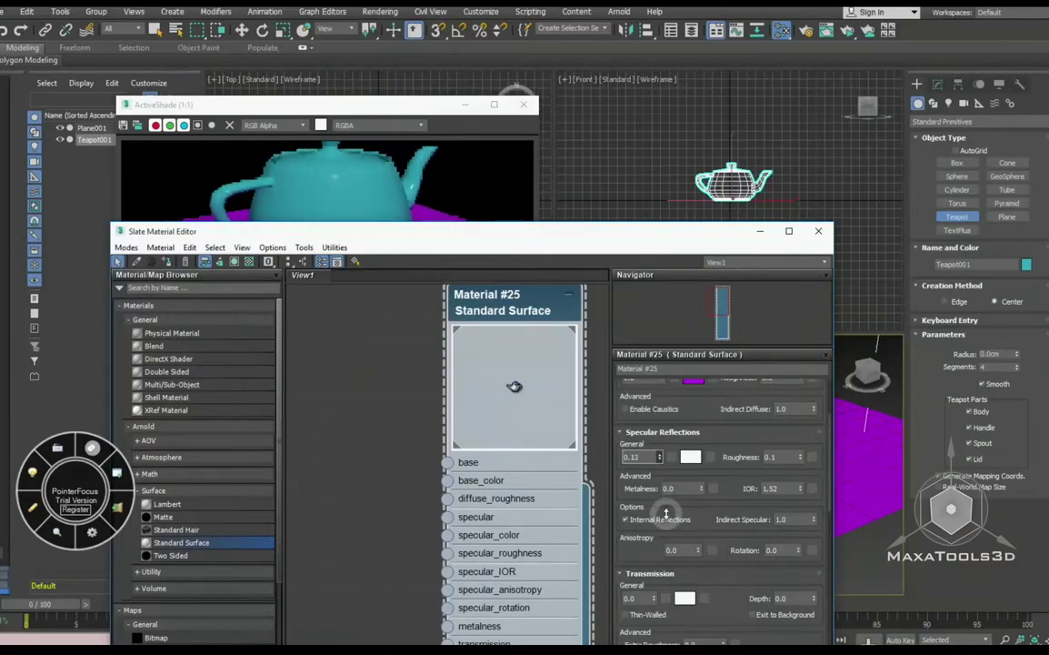
click(395, 212)
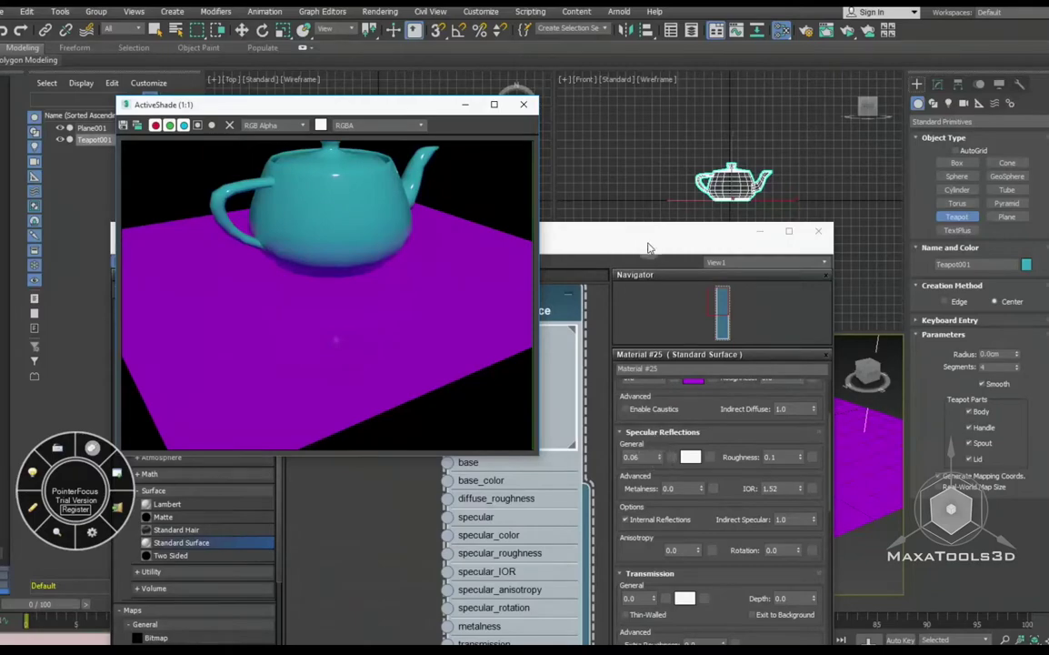
drag(648, 238, 648, 287)
- Restore specular weight to 1.00 after trying 0.12, keeping specular Roughness at 0.1
drag(397, 118, 905, 30)
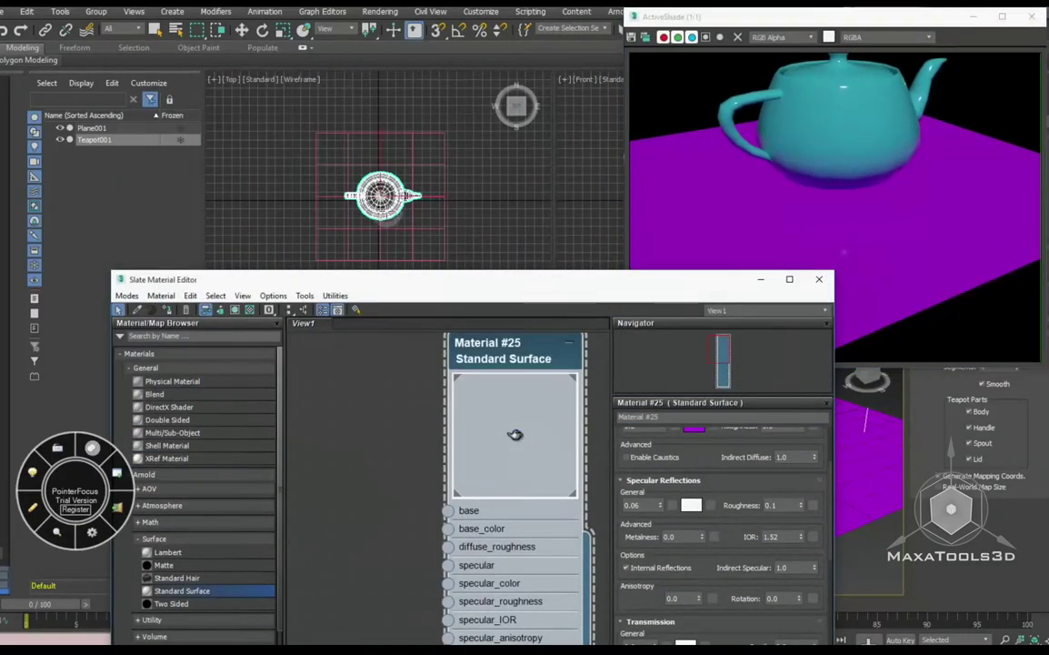
drag(447, 275, 228, 127)
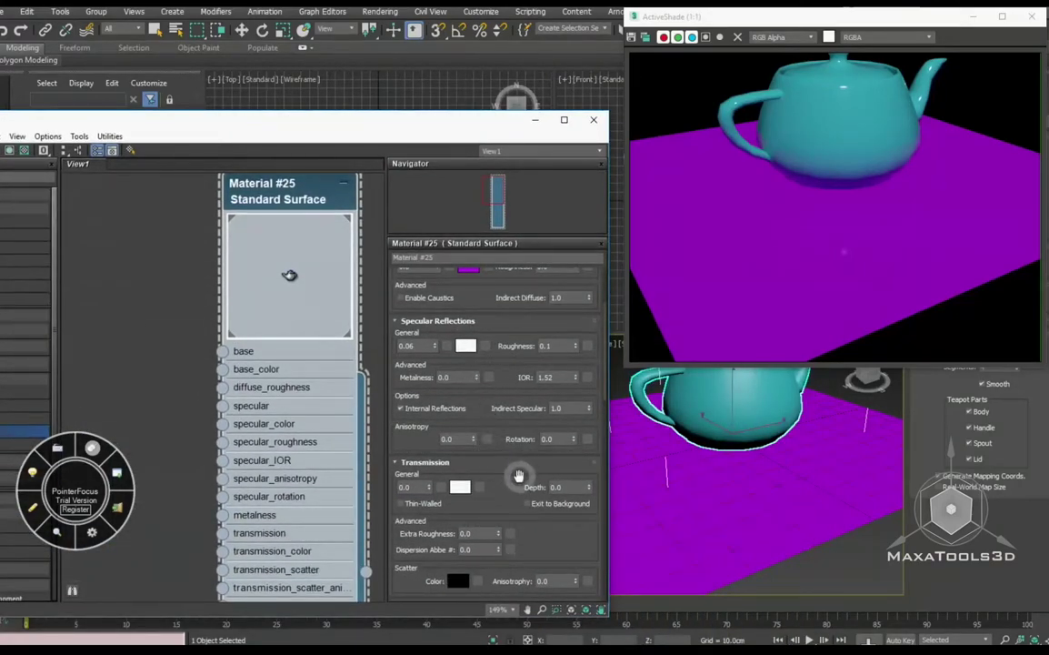
drag(435, 346, 436, 255)
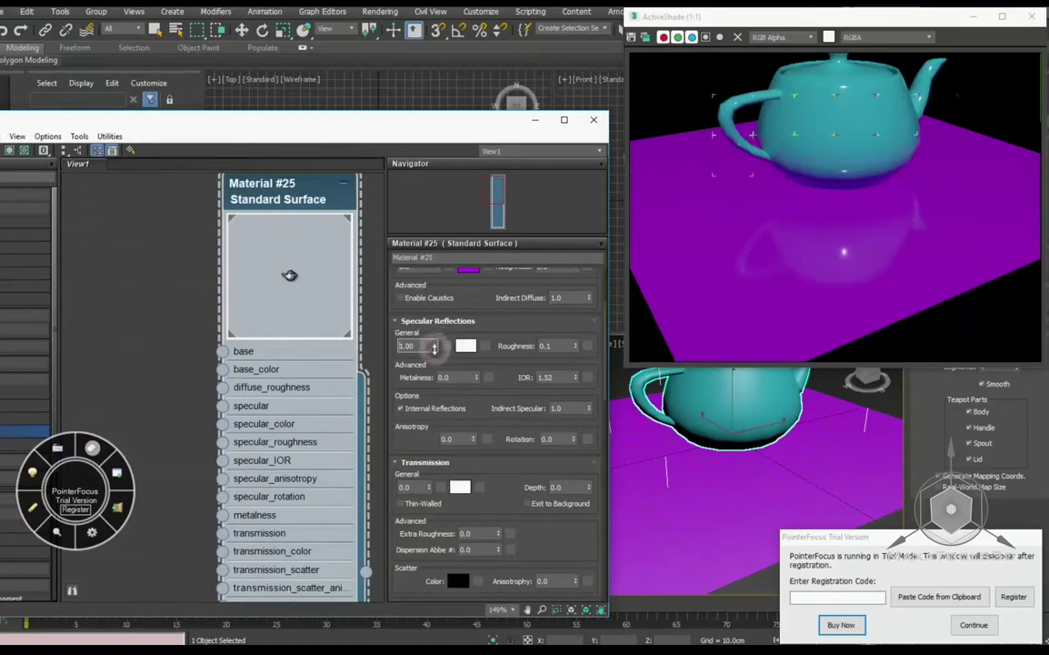
drag(434, 345, 433, 400)
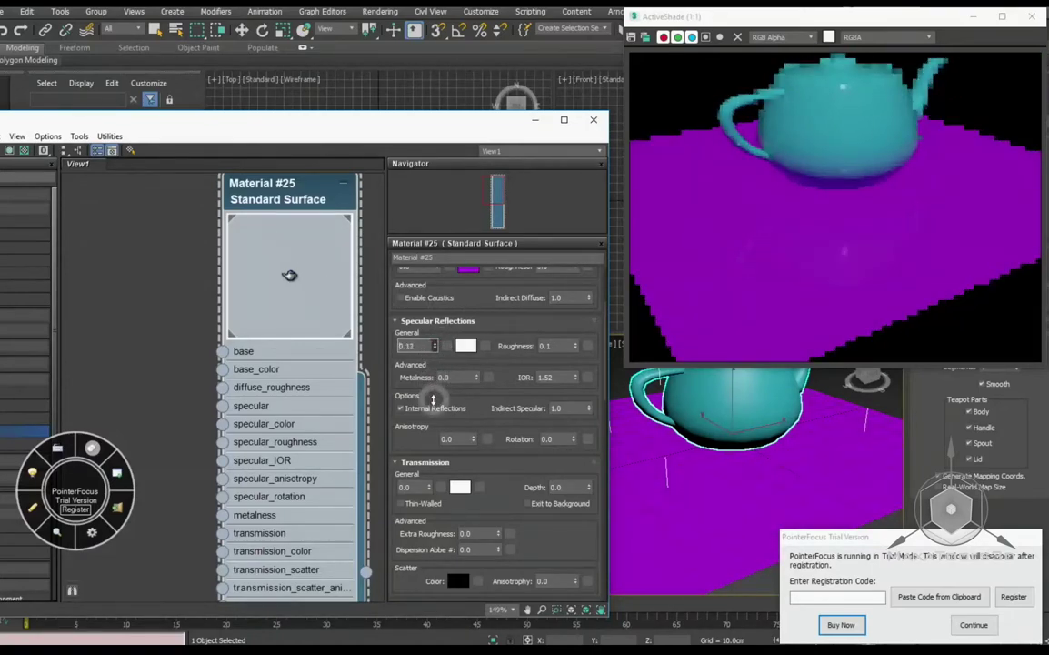
drag(433, 400, 428, 337)
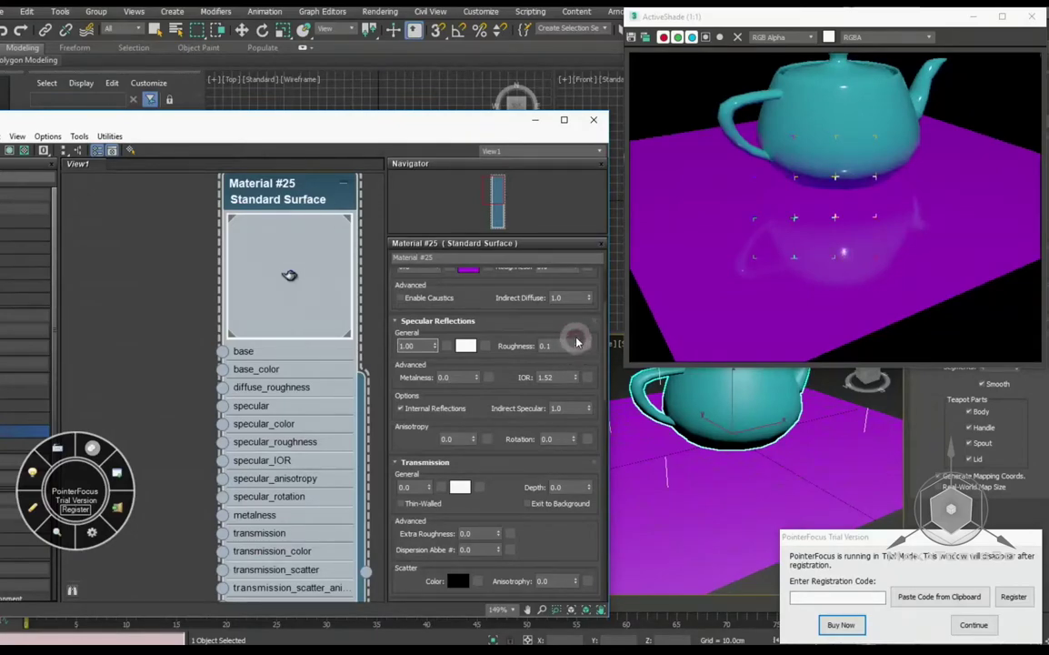
mouse_move(577, 342)
mouse_down()
mouse_move(575, 316)
mouse_move(570, 358)
mouse_up()
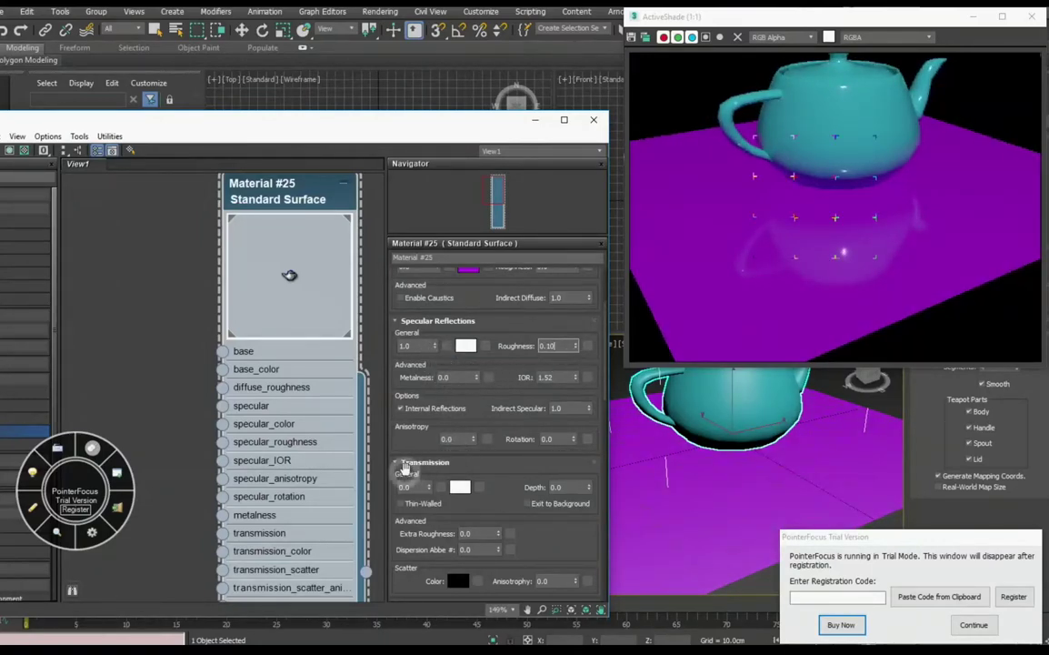
drag(400, 452, 400, 482)
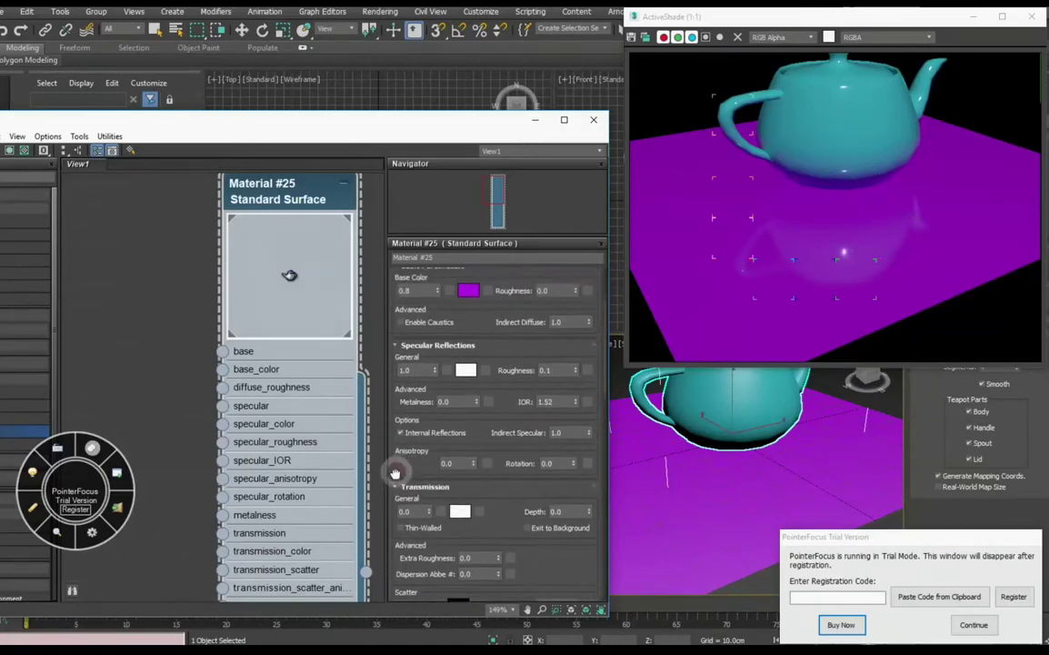
scroll(411, 430, down, 2)
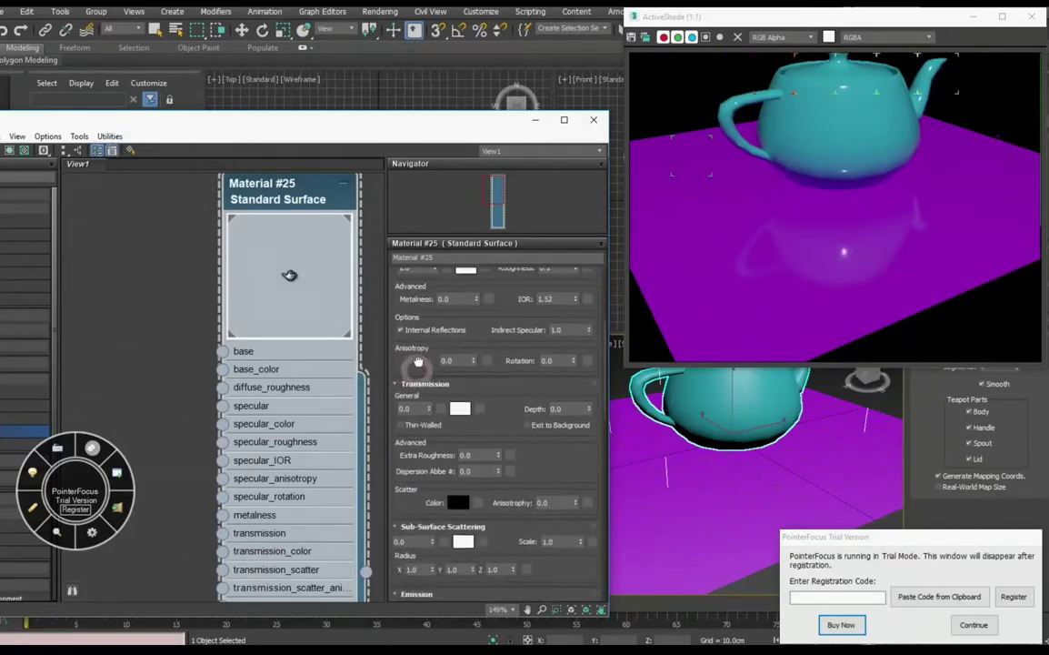
scroll(411, 423, down, 1)
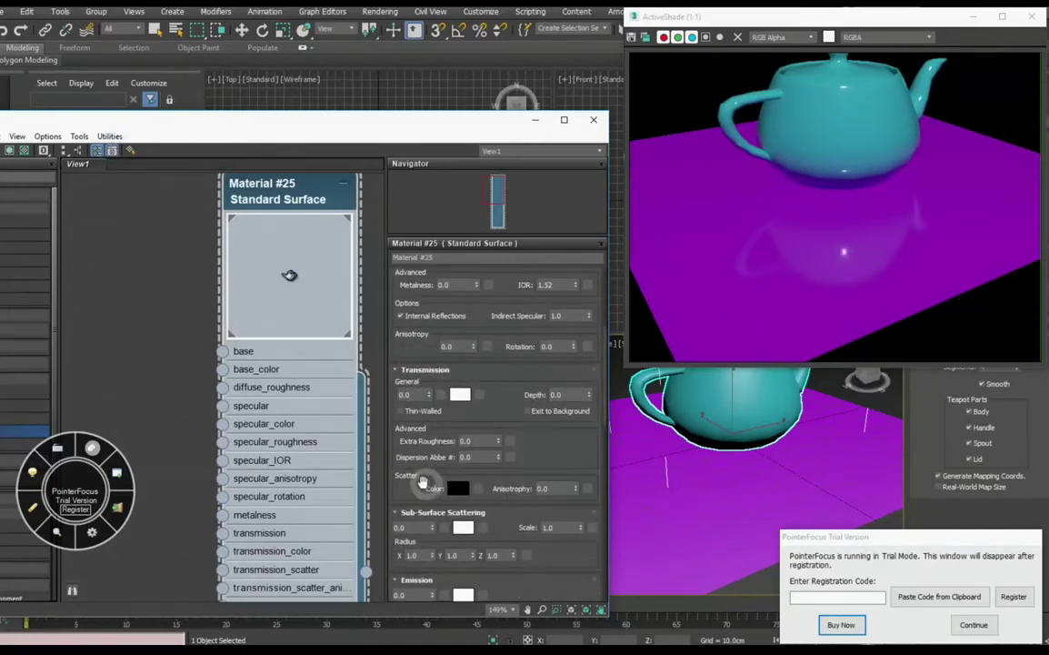
scroll(428, 455, down, 3)
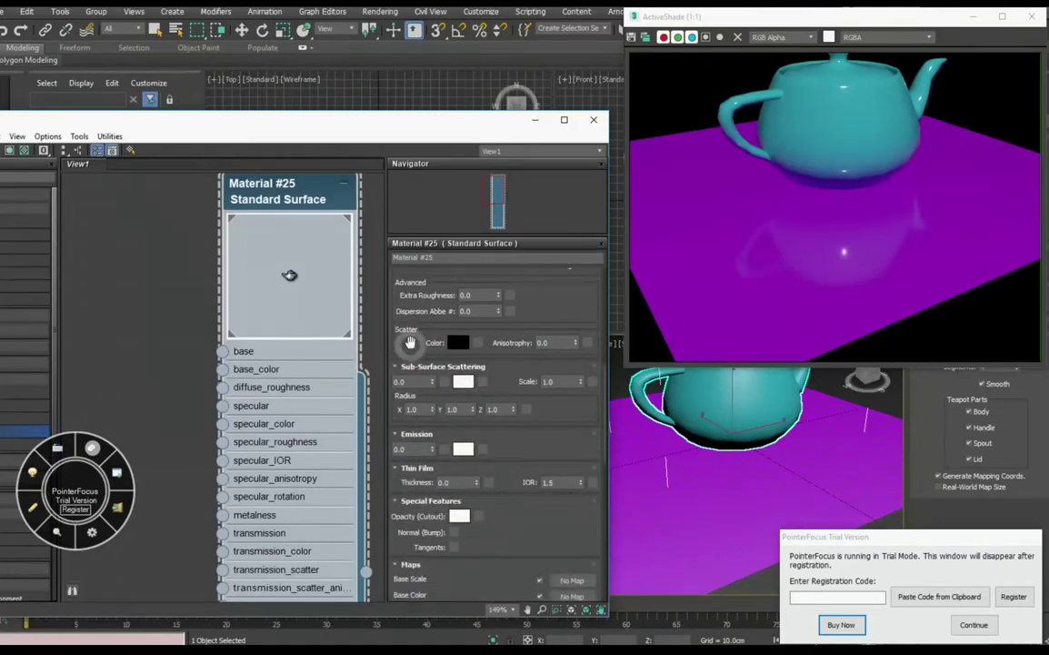
scroll(400, 346, up, 2)
scroll(418, 350, up, 2)
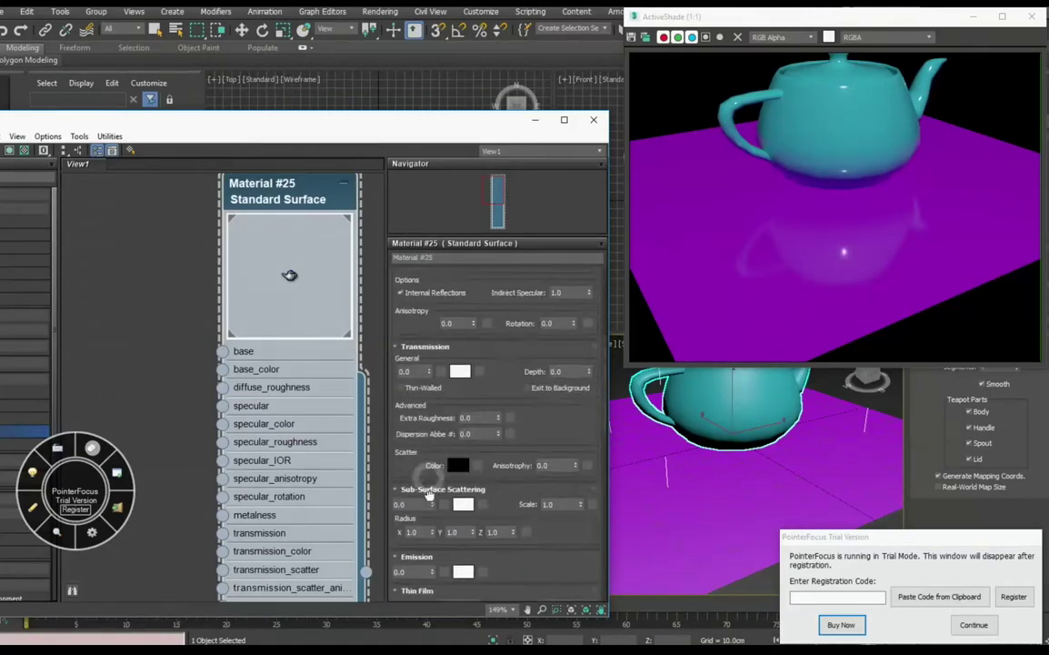
scroll(454, 359, up, 1)
scroll(482, 365, up, 1)
scroll(473, 364, up, 1)
scroll(459, 300, up, 2)
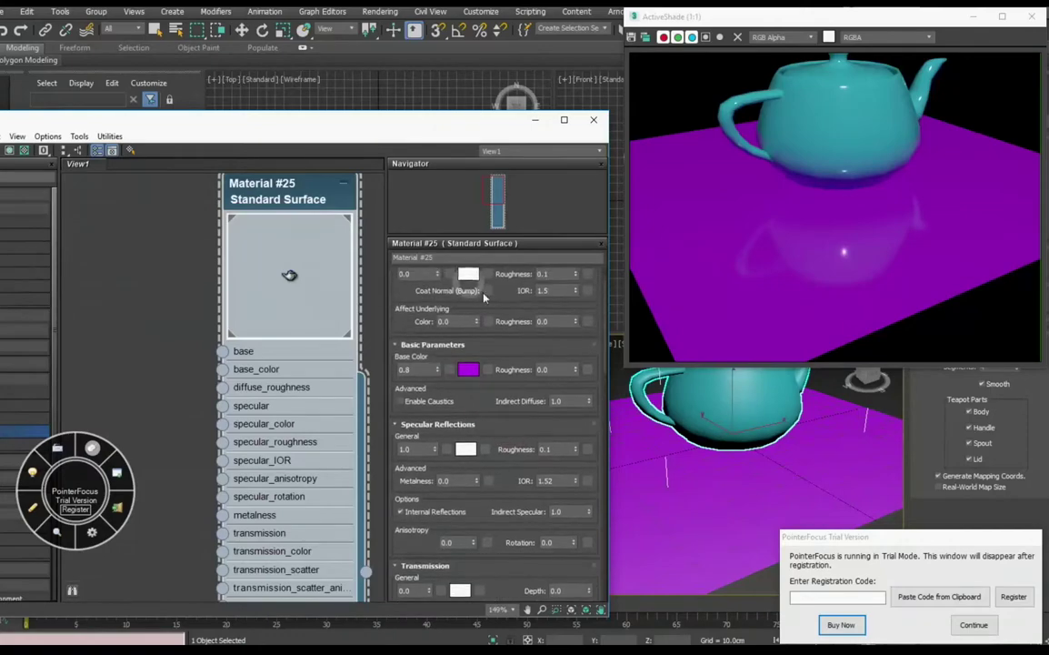
scroll(407, 364, up, 1)
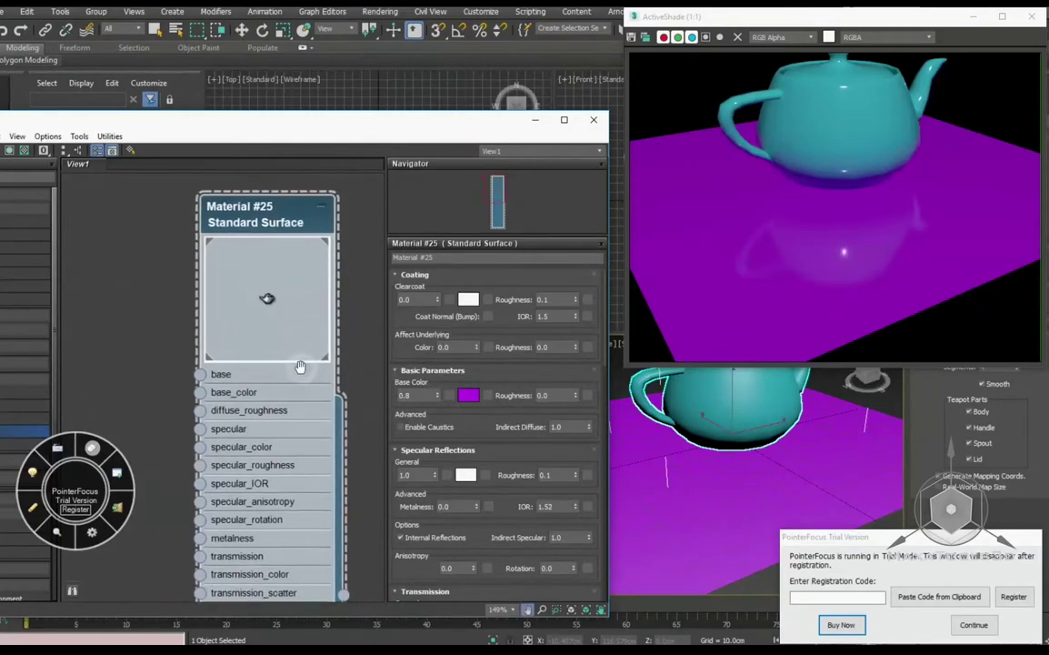
scroll(300, 364, down, 1)
- Add a new Standard Surface, Material #26, and wire it to the teapot
mouse_move(205, 196)
shift+mouse_down()
mouse_move(344, 222)
mouse_move(247, 211)
shift+mouse_up()
mouse_move(302, 375)
middle_down()
mouse_move(261, 375)
mouse_move(224, 336)
middle_up()
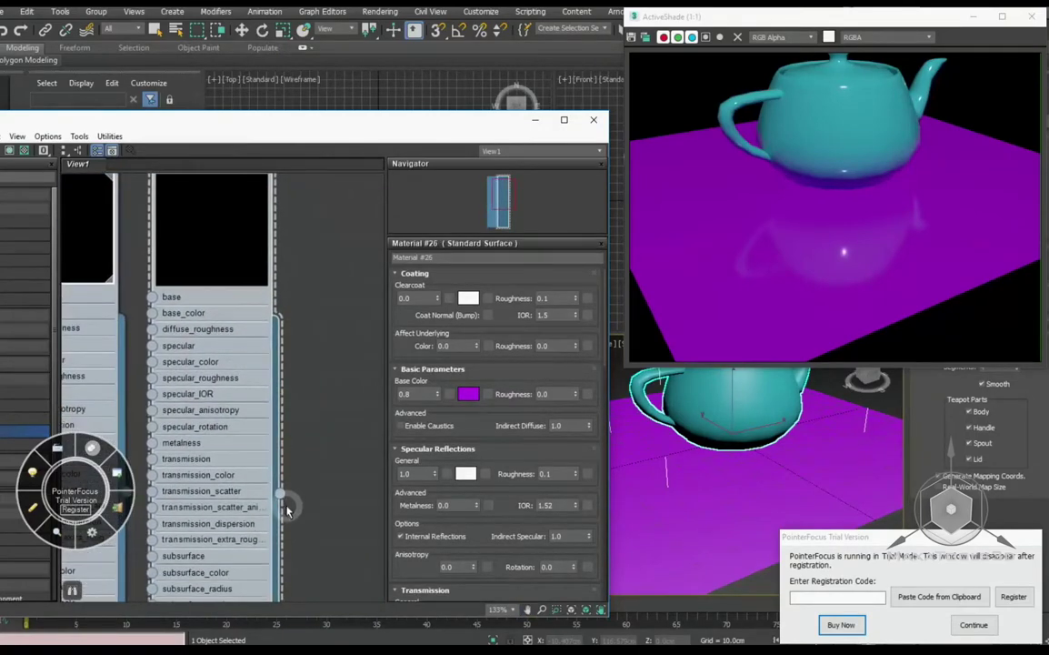
drag(279, 495, 655, 400)
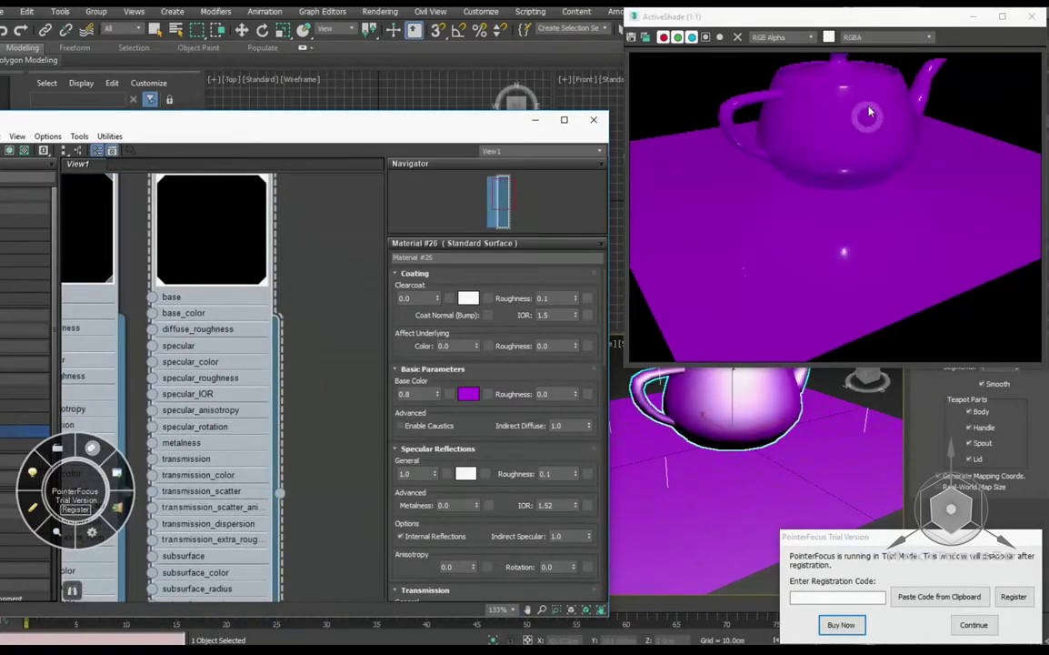
middle_drag(261, 389, 282, 453)
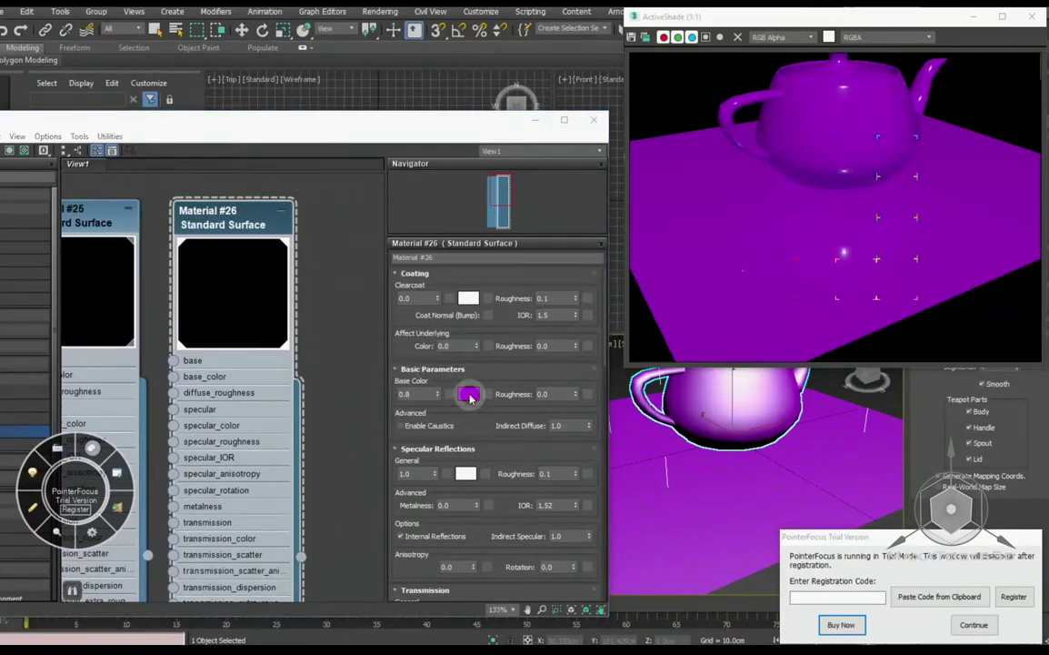
- Set Material #26's Base Color to dark red (Red 0.612)
click(469, 394)
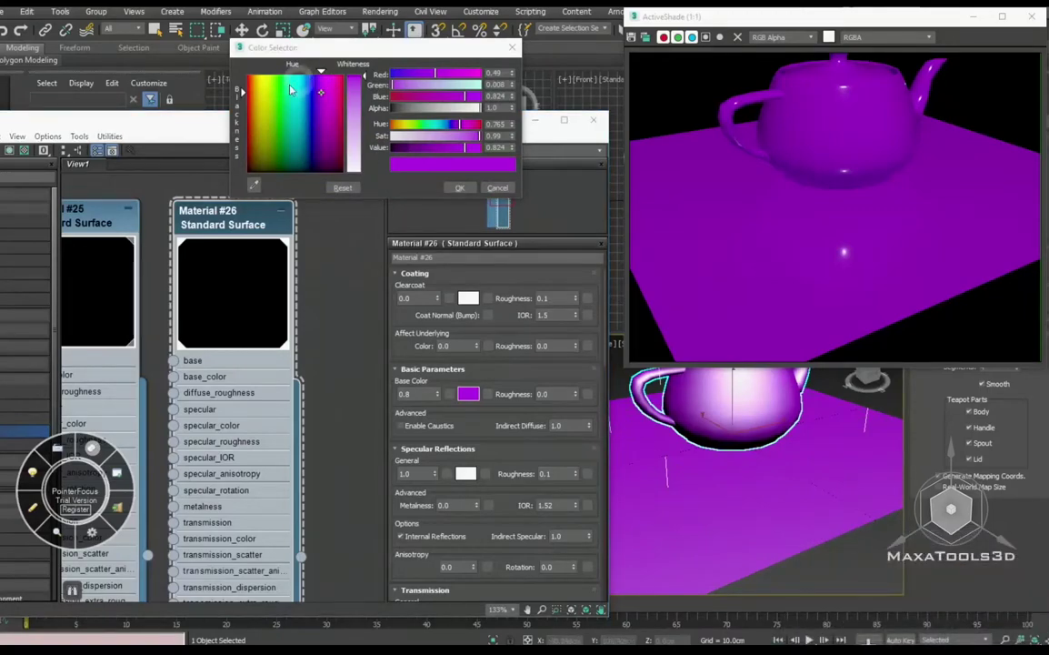
drag(291, 89, 247, 74)
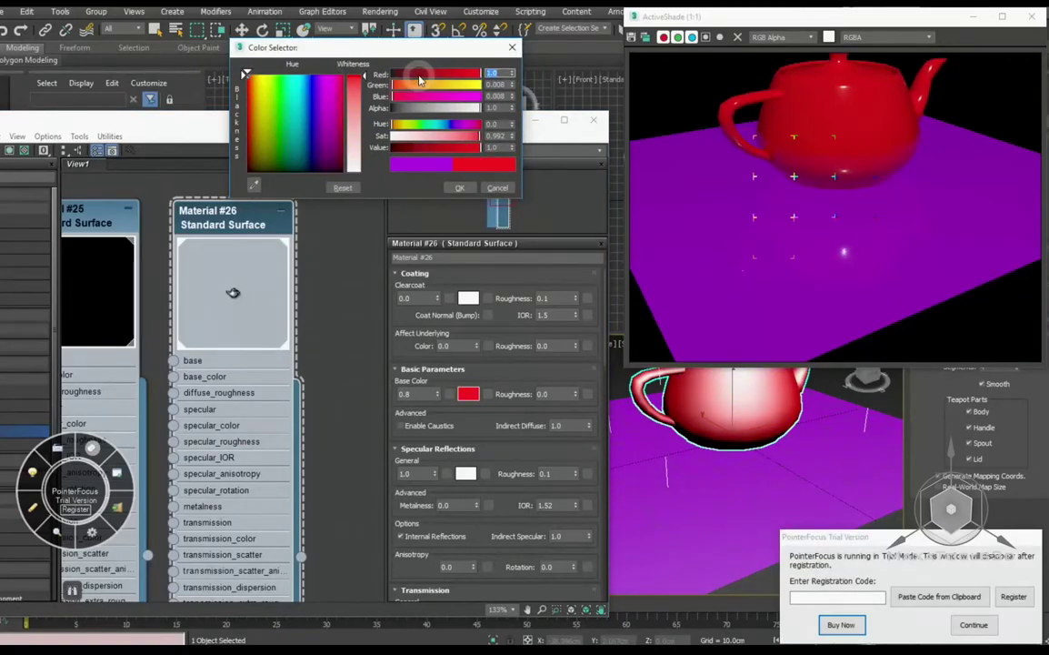
drag(420, 77, 446, 72)
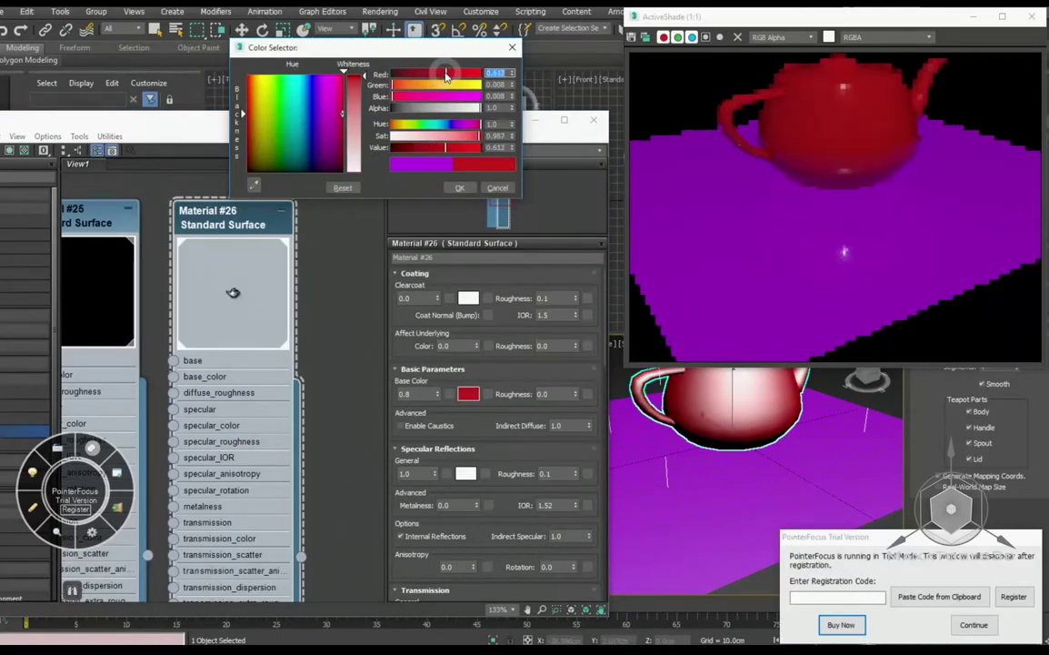
click(460, 188)
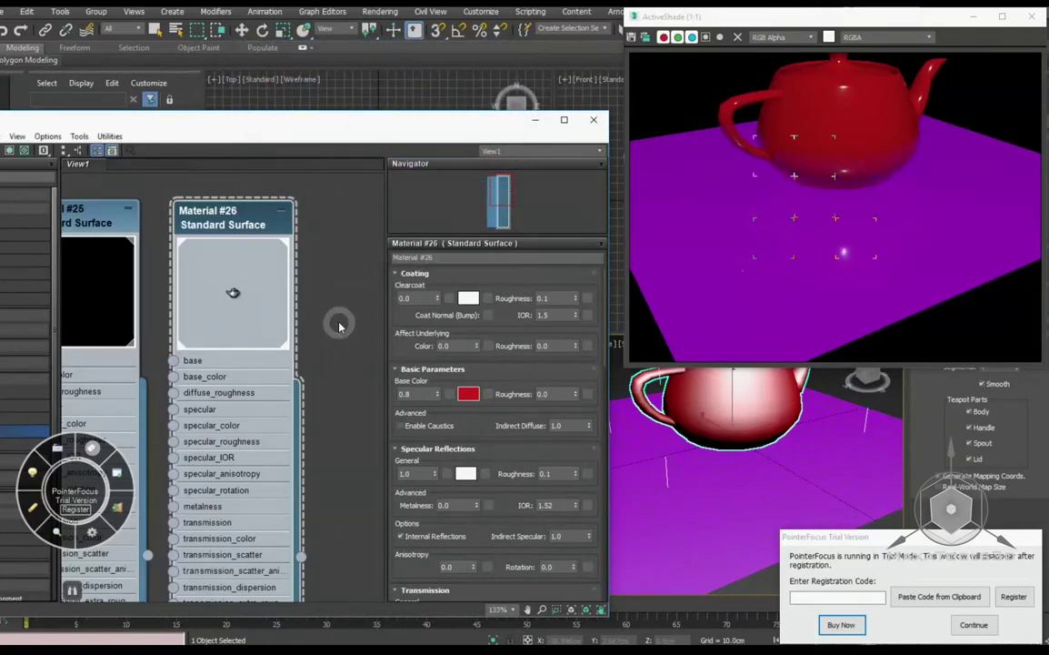
middle_drag(340, 327, 353, 327)
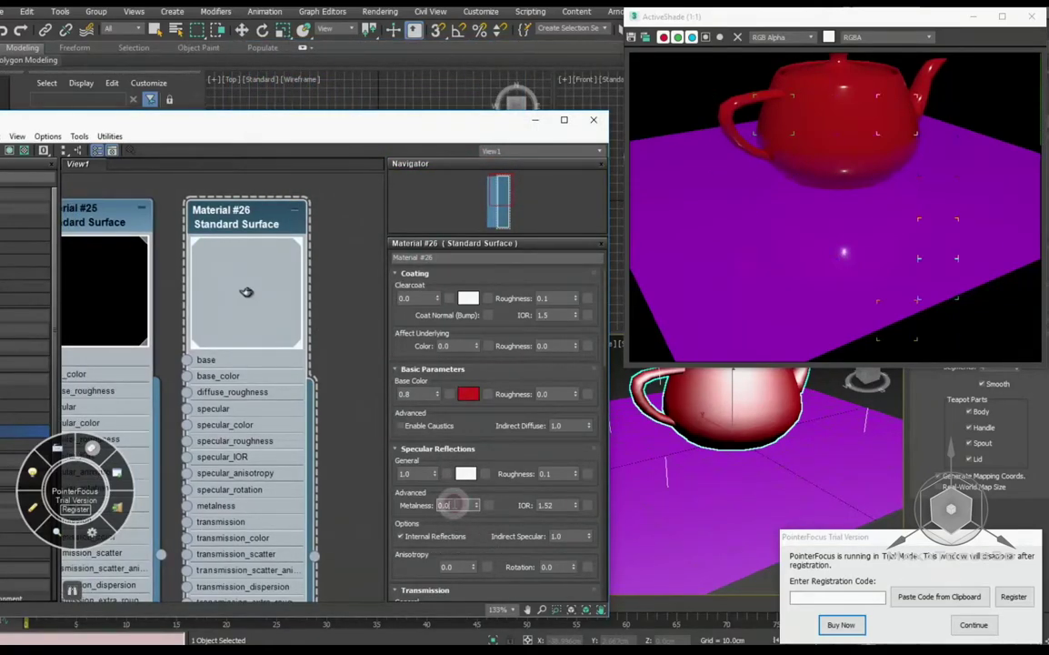
scroll(482, 391, down, 1)
- Select Material #26's Metalness value and orbit the view to show the whole teapot with lid
scroll(509, 368, down, 2)
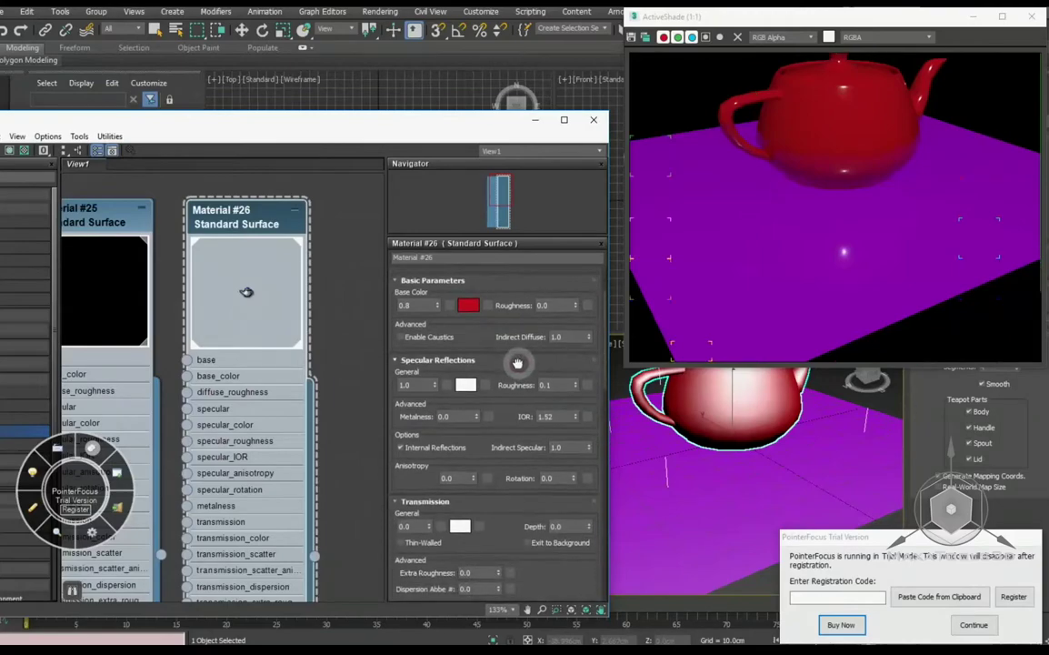
double_click(445, 415)
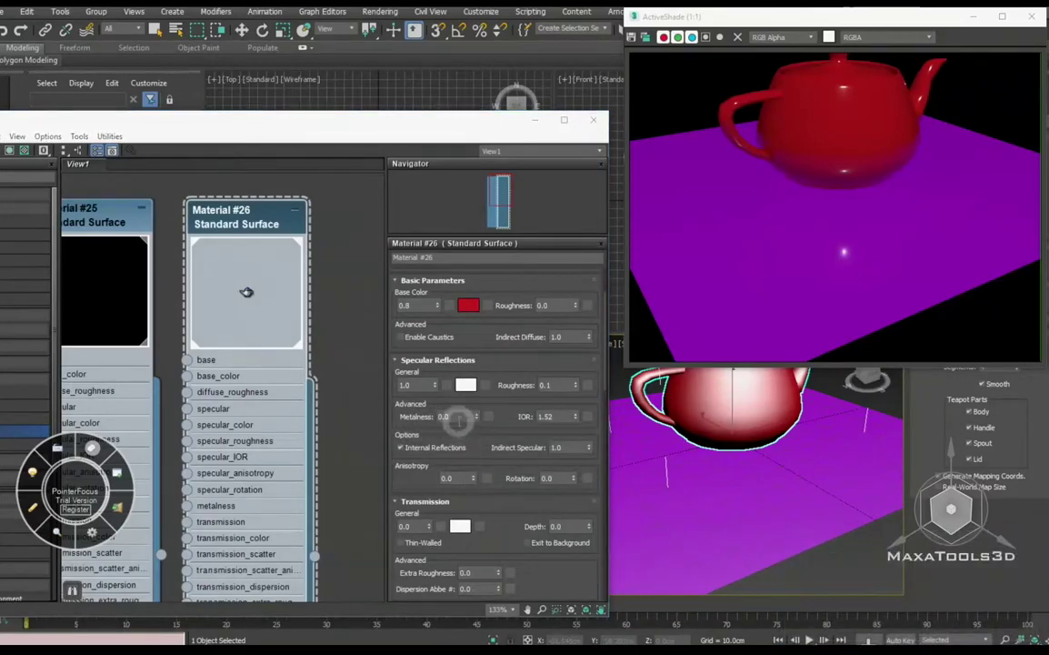
click(451, 416)
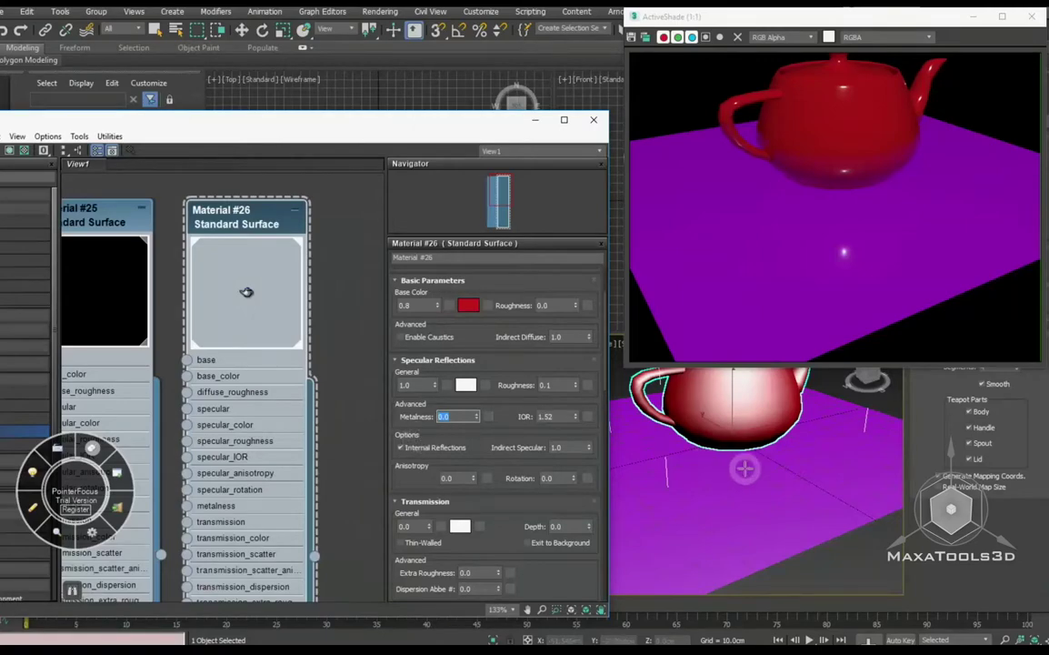
mouse_move(745, 468)
alt+middle_down()
mouse_move(757, 509)
mouse_move(674, 460)
mouse_move(578, 431)
alt+middle_up()
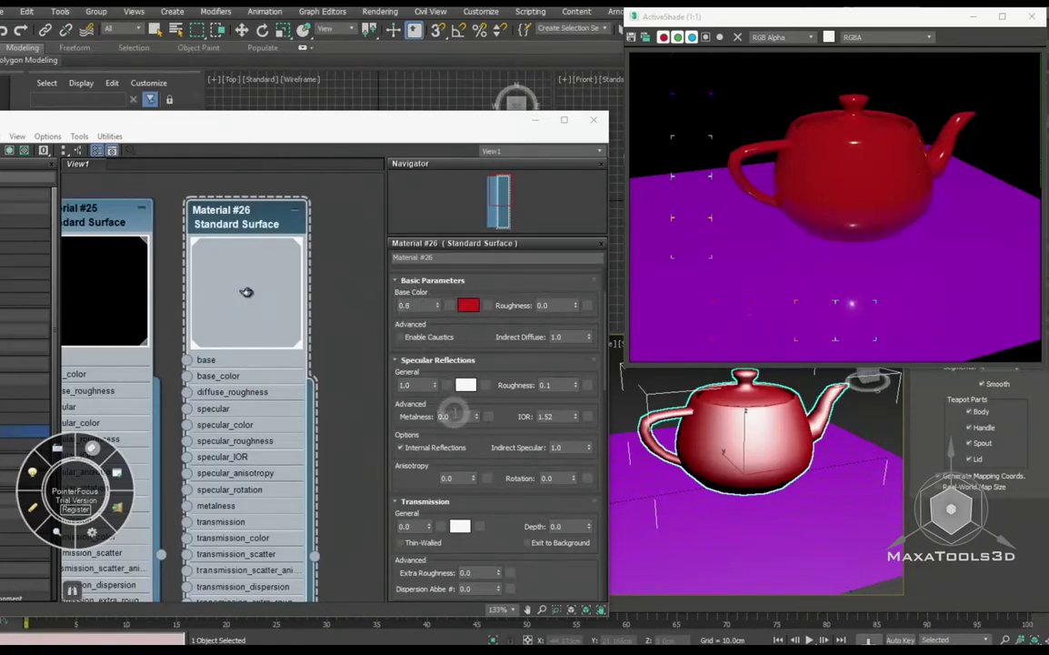
- Set the teapot material's Metalness to 1.0 so it becomes metallic red
double_click(411, 385)
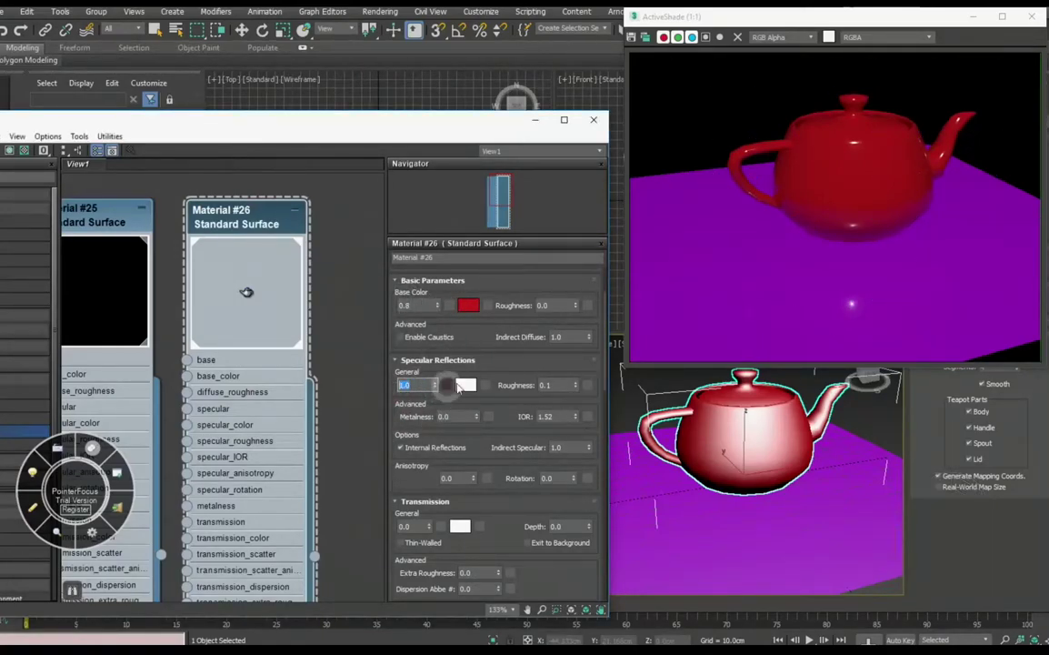
double_click(446, 416)
text(1)
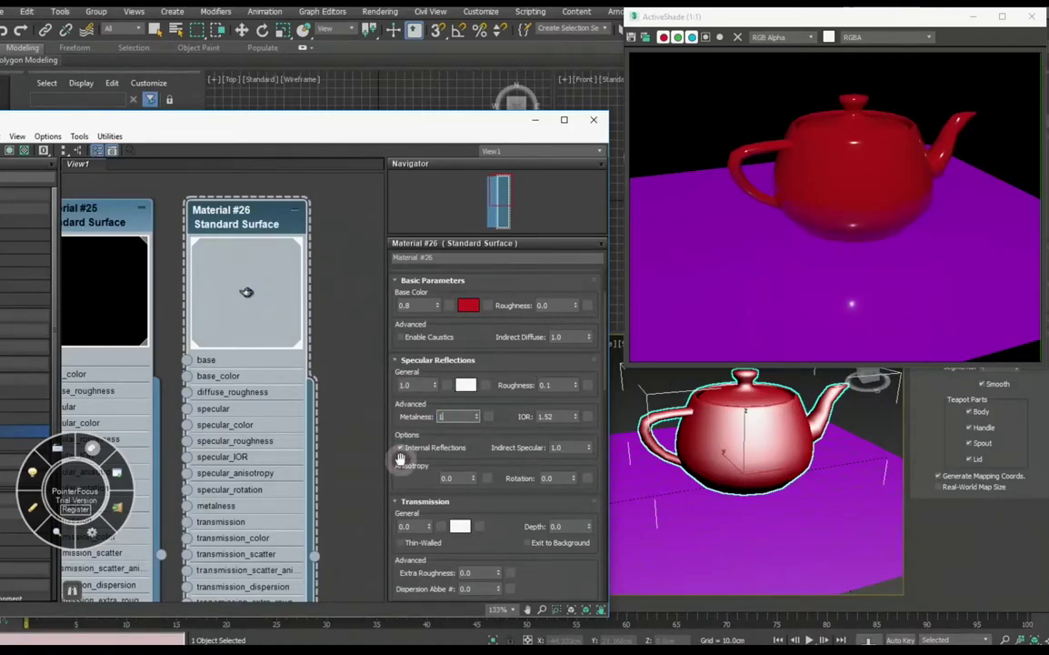
key(Return)
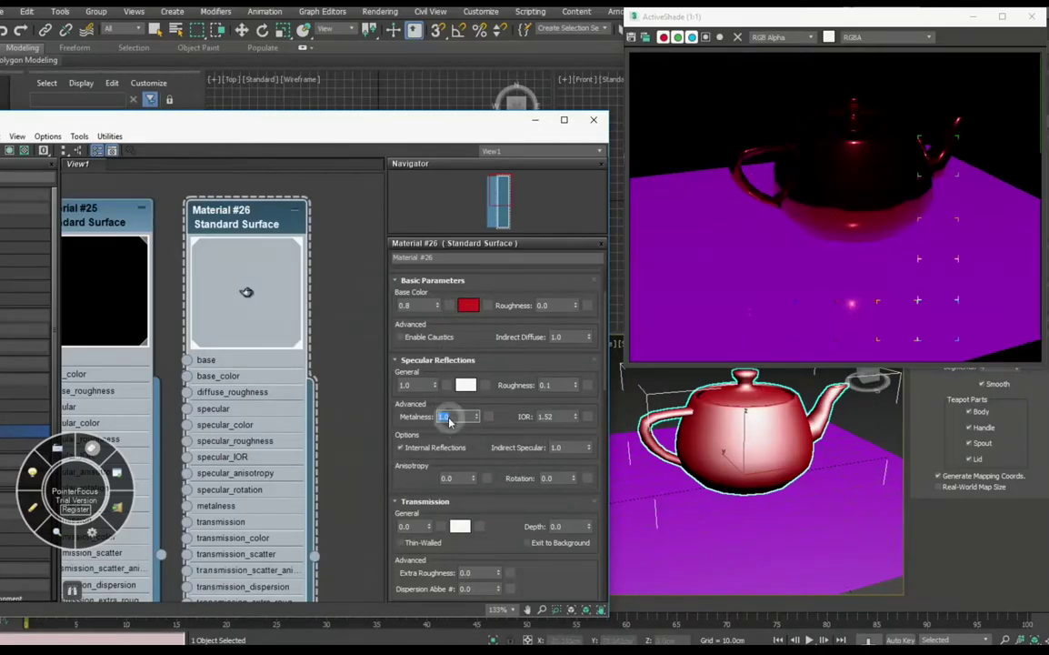
- Orbit the Perspective view to inspect the metallic teapot in ActiveShade, dismissing the trial reminder
middle_drag(769, 479, 758, 501)
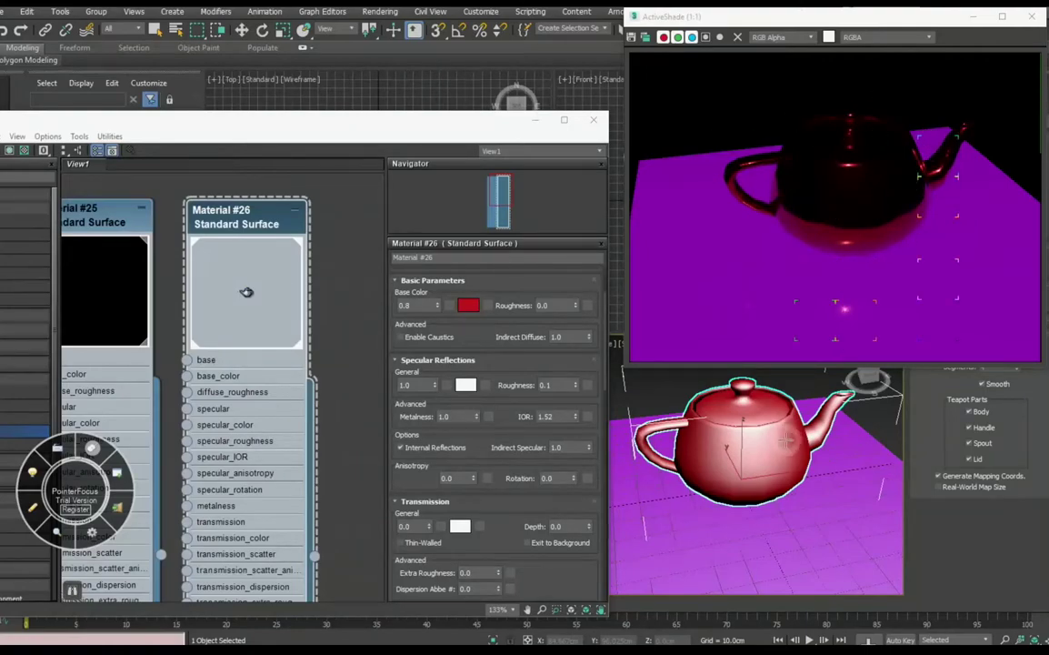
alt+middle_drag(785, 442, 818, 432)
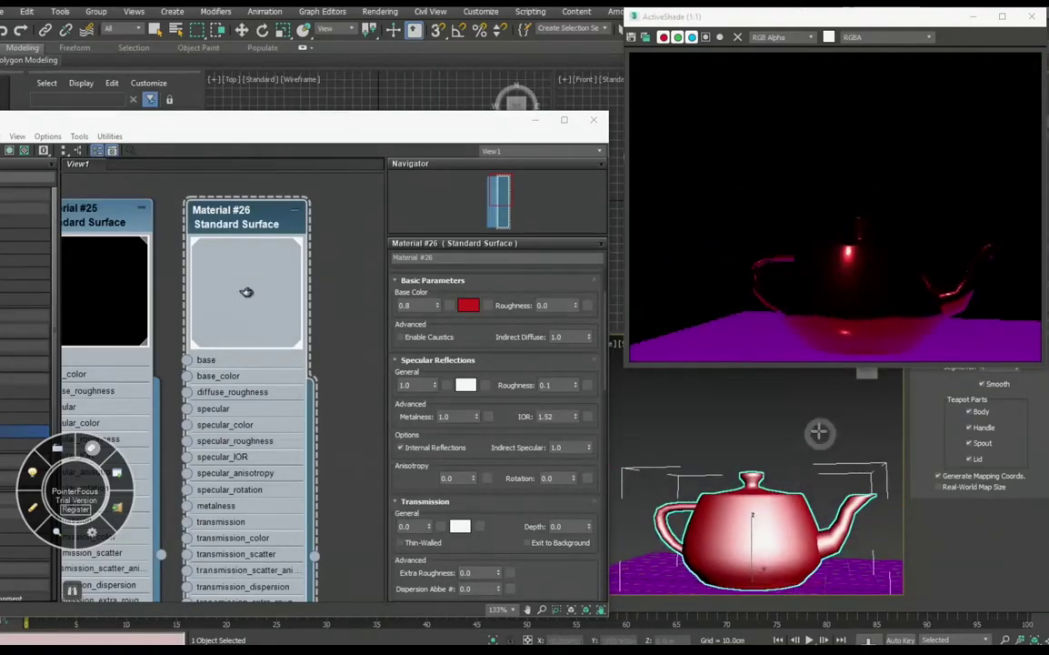
mouse_move(701, 433)
alt+middle_down()
mouse_move(780, 512)
mouse_move(771, 499)
alt+middle_up()
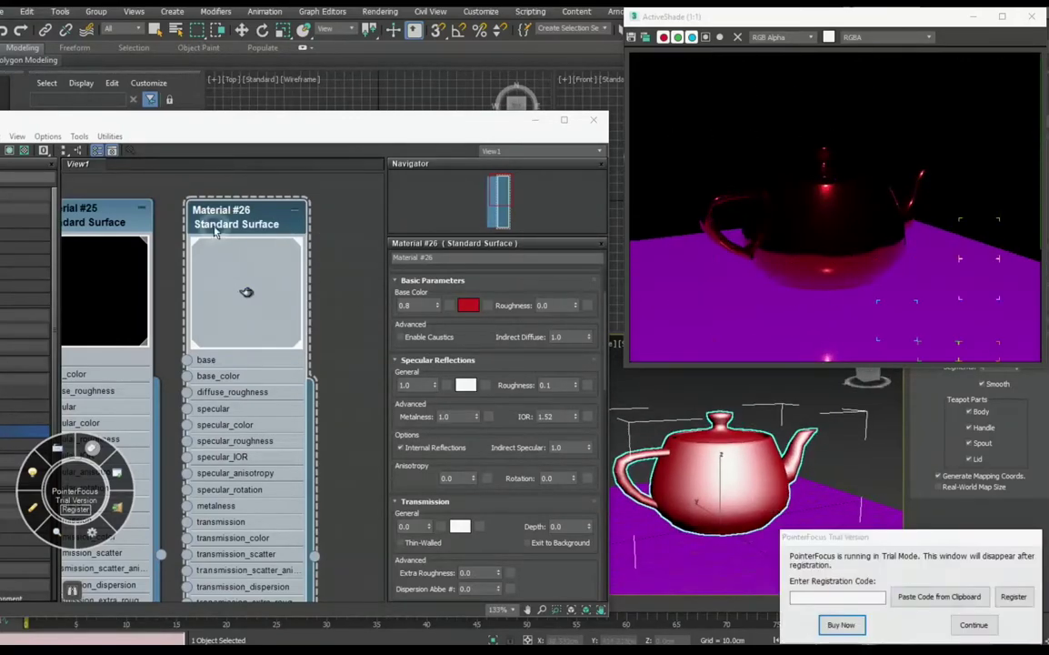
click(977, 626)
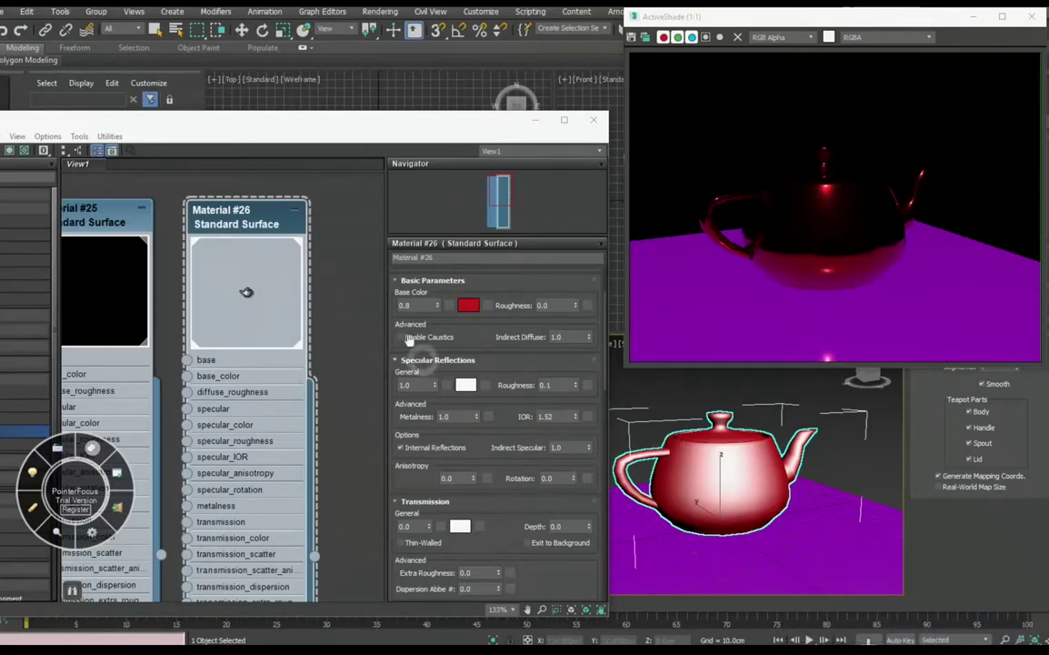